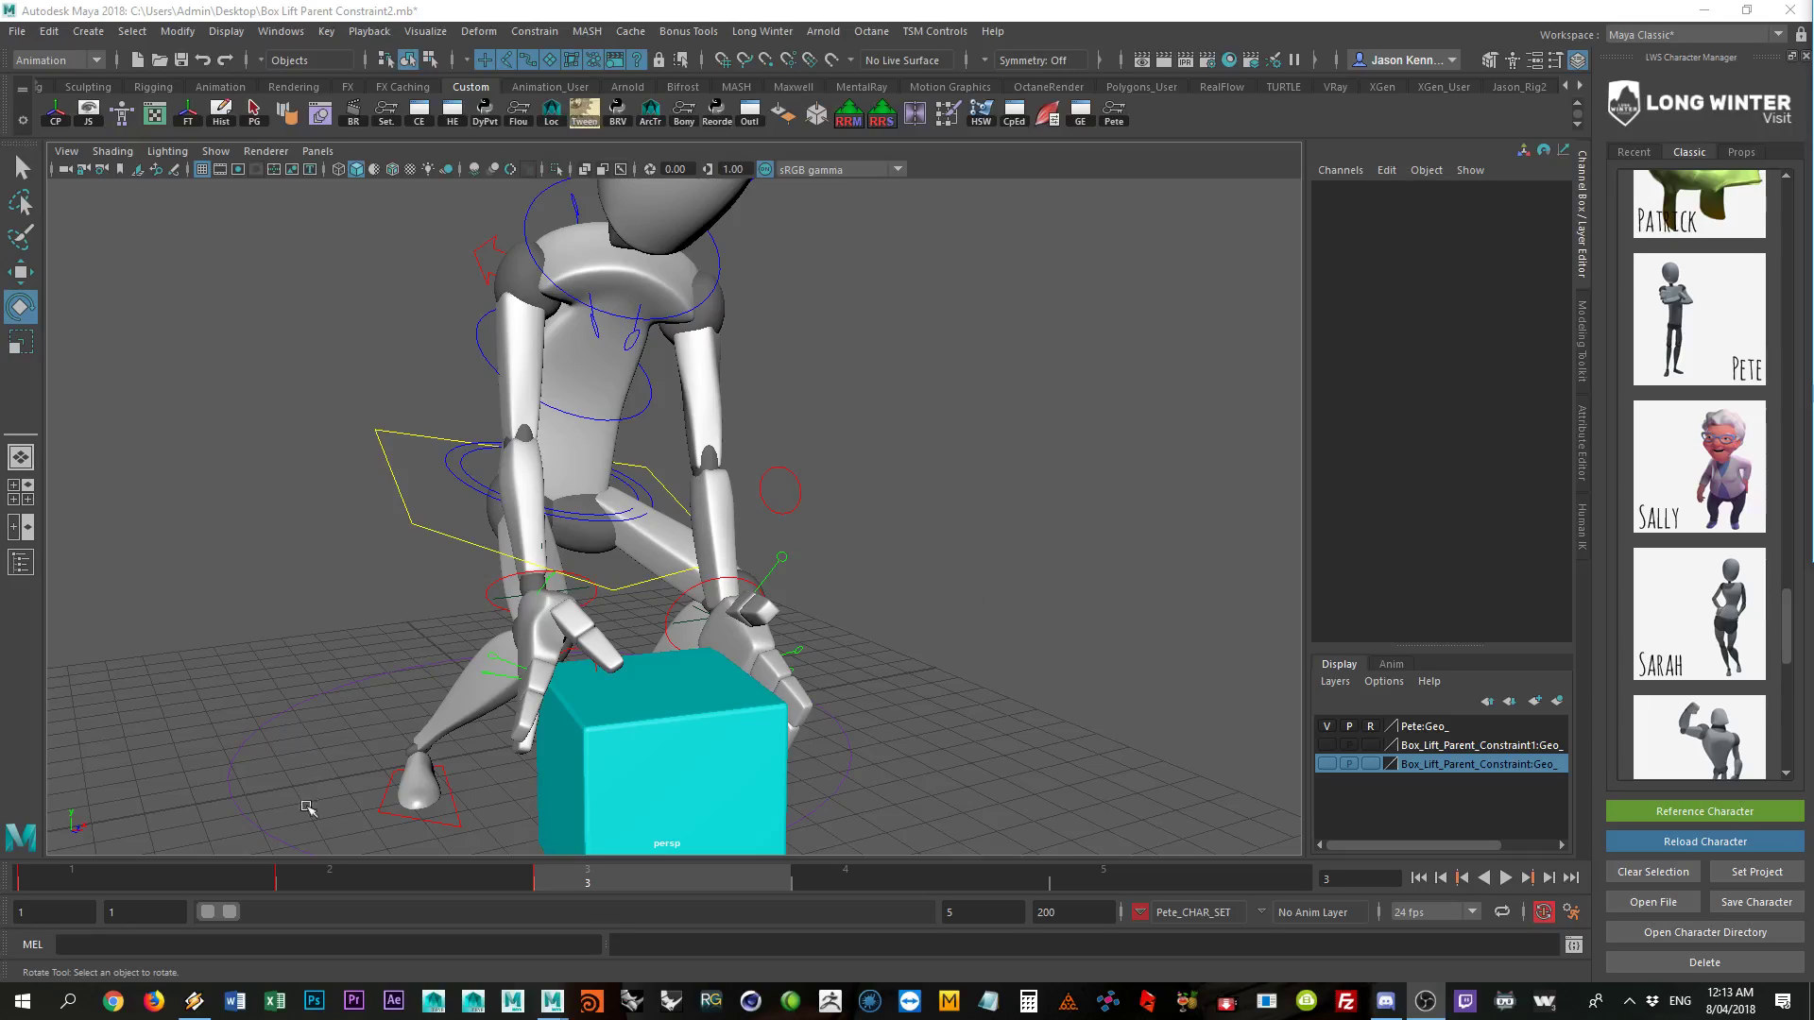
Step: Scrub frames 1–3 to review the grab and orbit to see the box's top
mouse_move(333, 870)
left_mouse_down()
mouse_move(252, 874)
mouse_move(343, 877)
left_mouse_up()
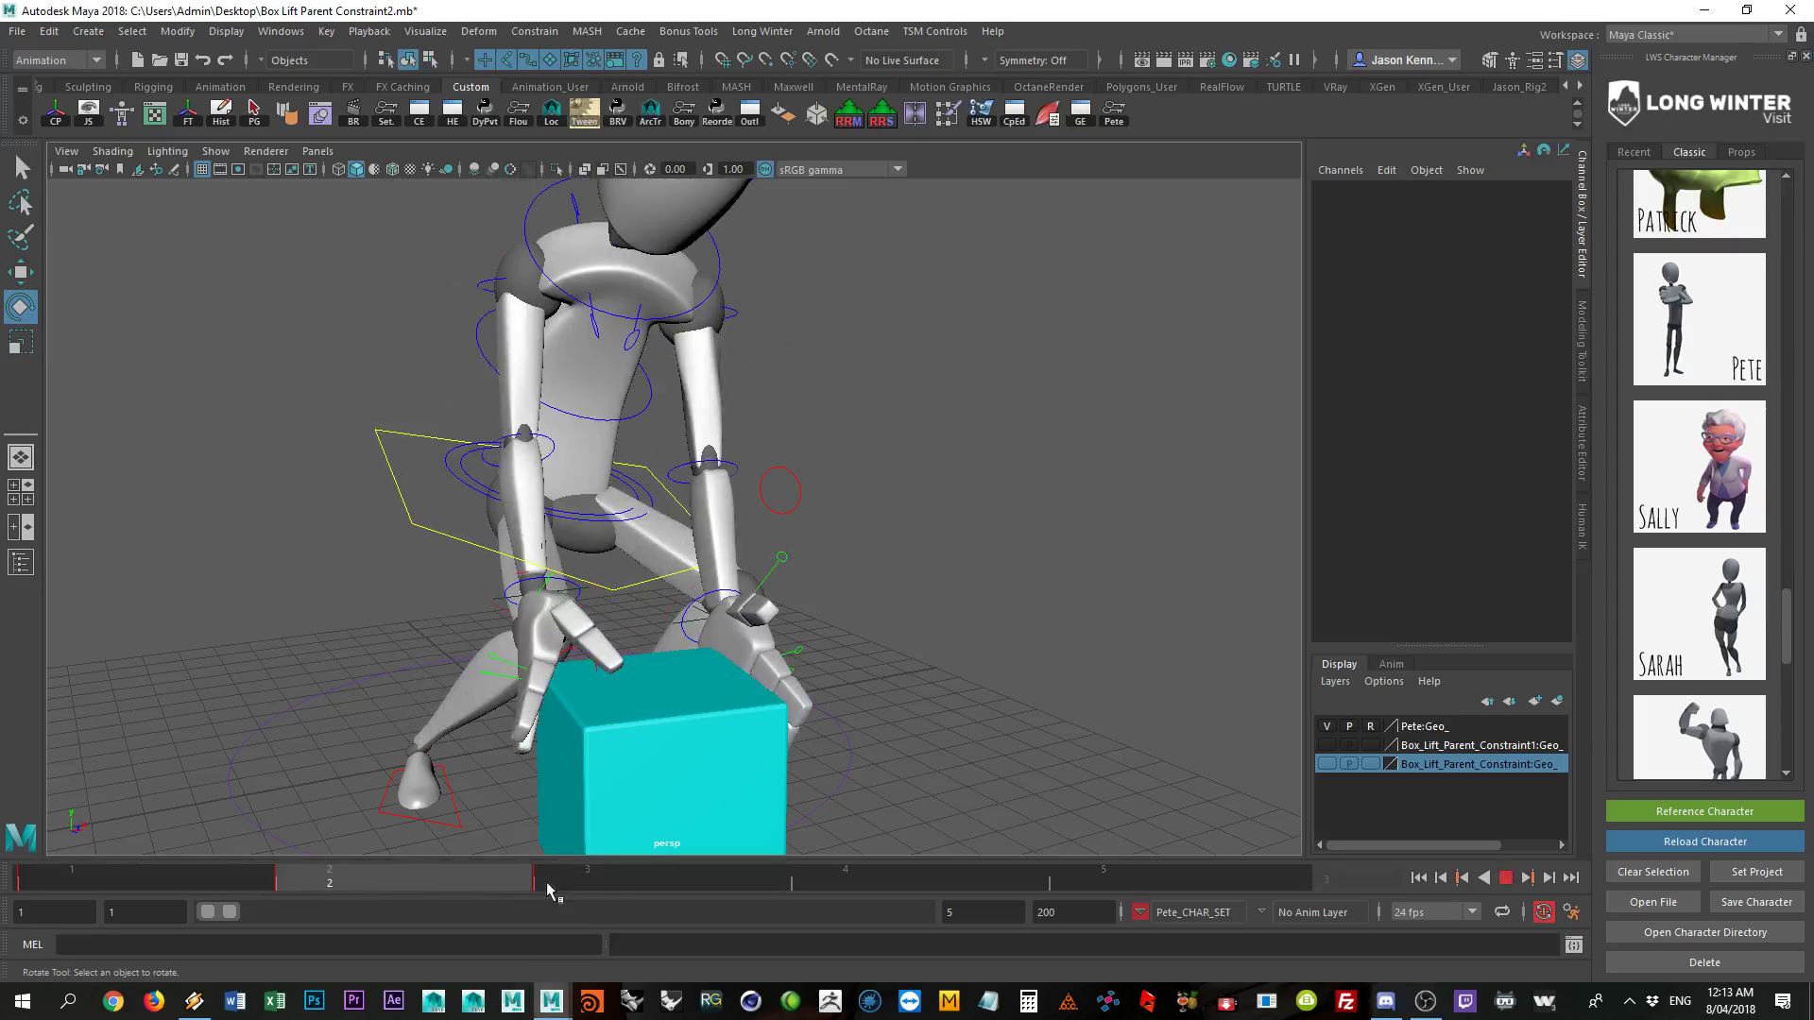
mouse_move(546, 881)
left_mouse_down()
mouse_move(467, 896)
mouse_move(558, 892)
mouse_move(496, 892)
mouse_move(557, 885)
mouse_move(513, 888)
mouse_move(542, 876)
left_mouse_up()
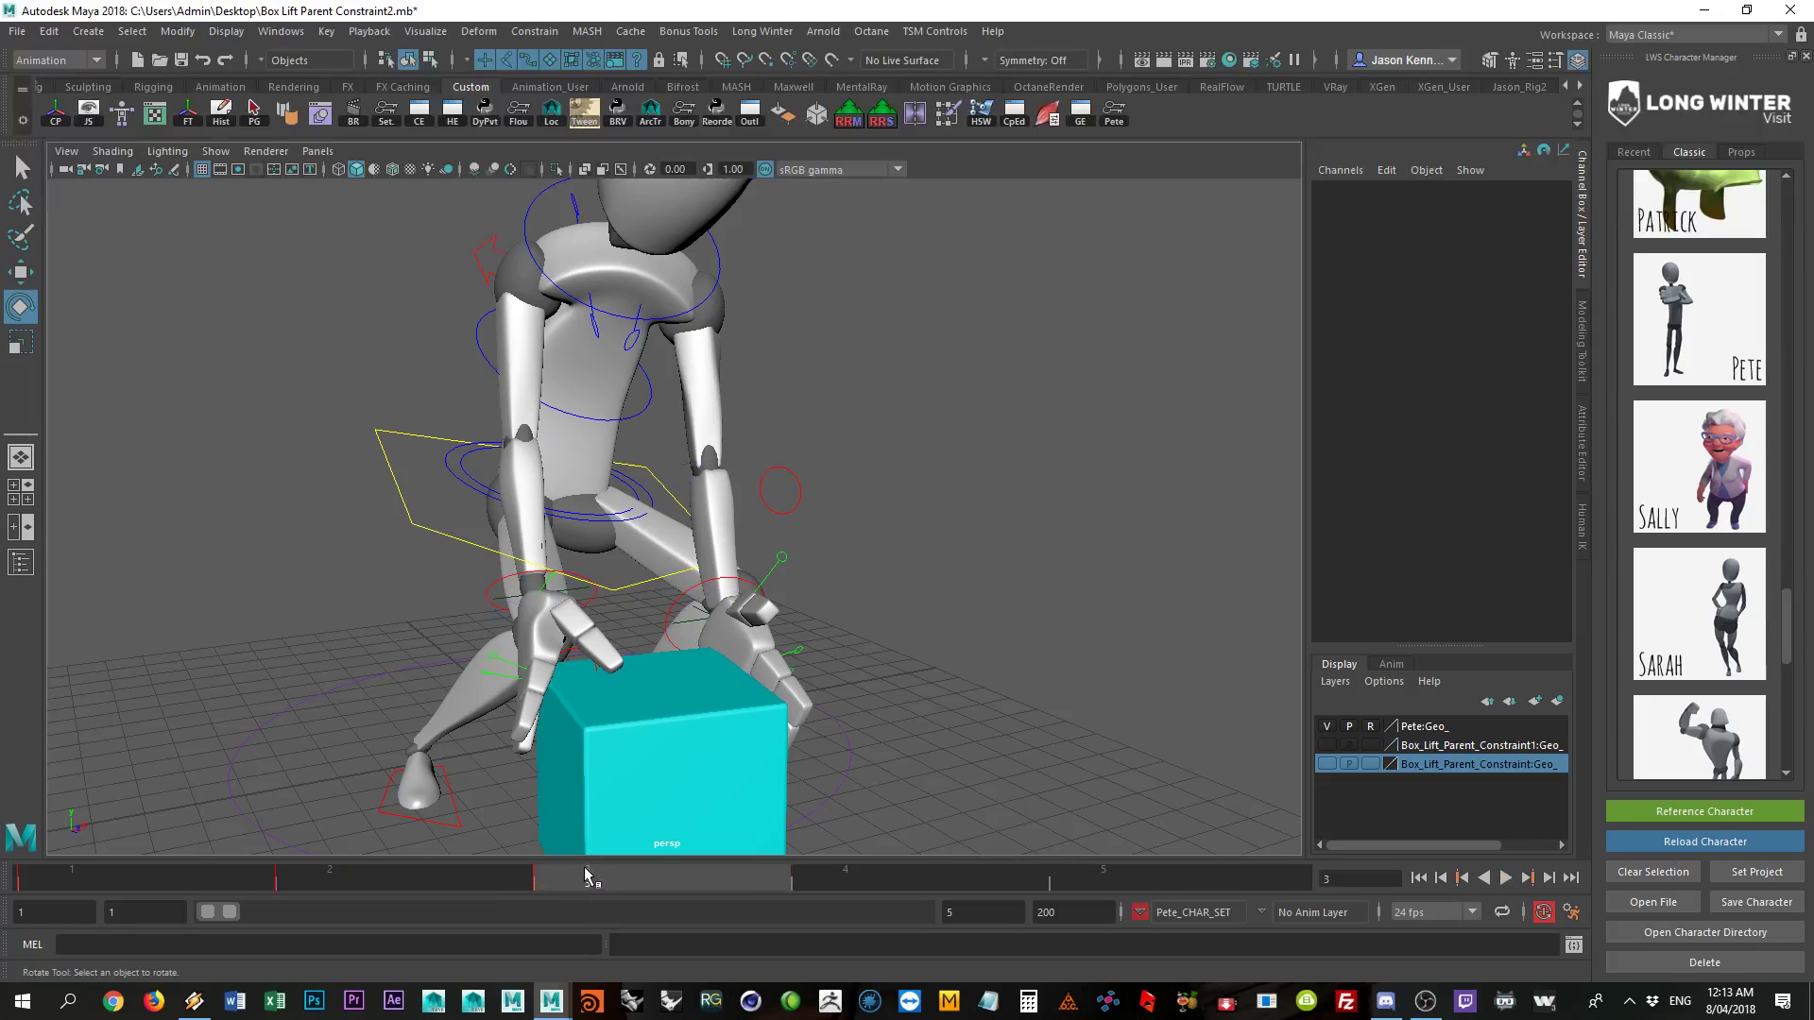
left_click_drag(636, 768, 615, 688, "alt")
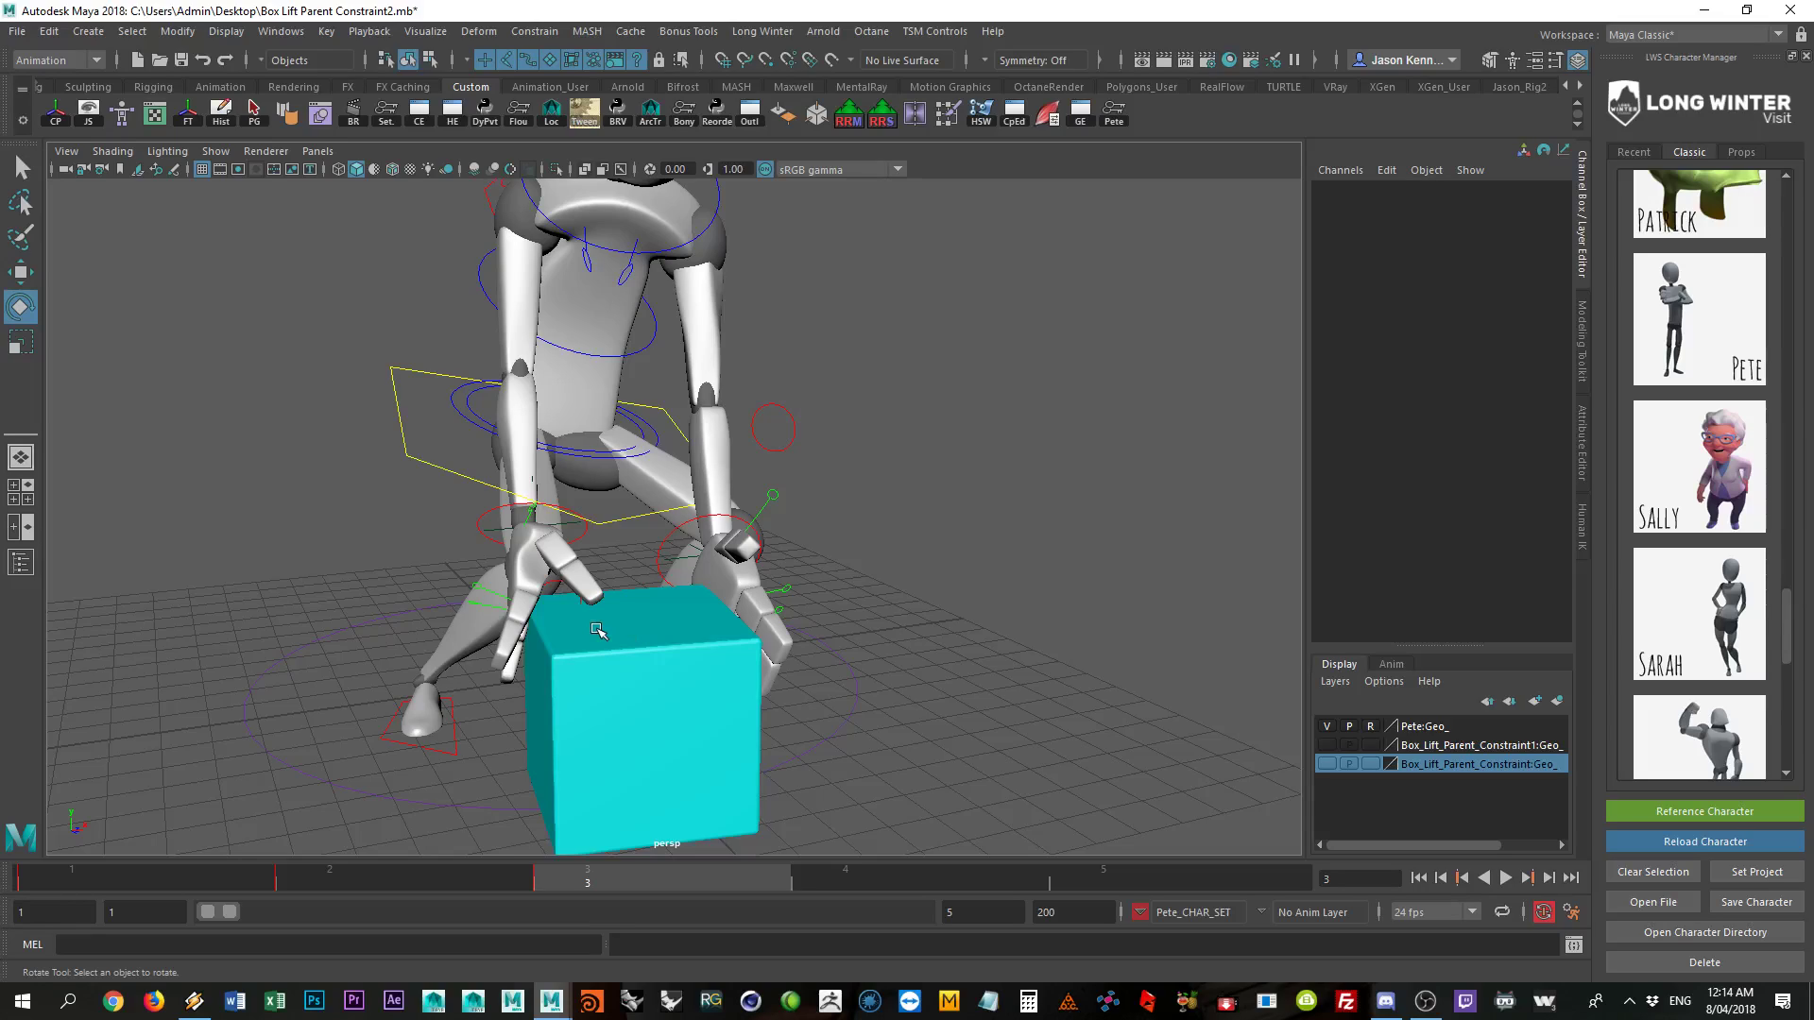
Step: Rename the cyan box to Box_START
left_click(623, 642)
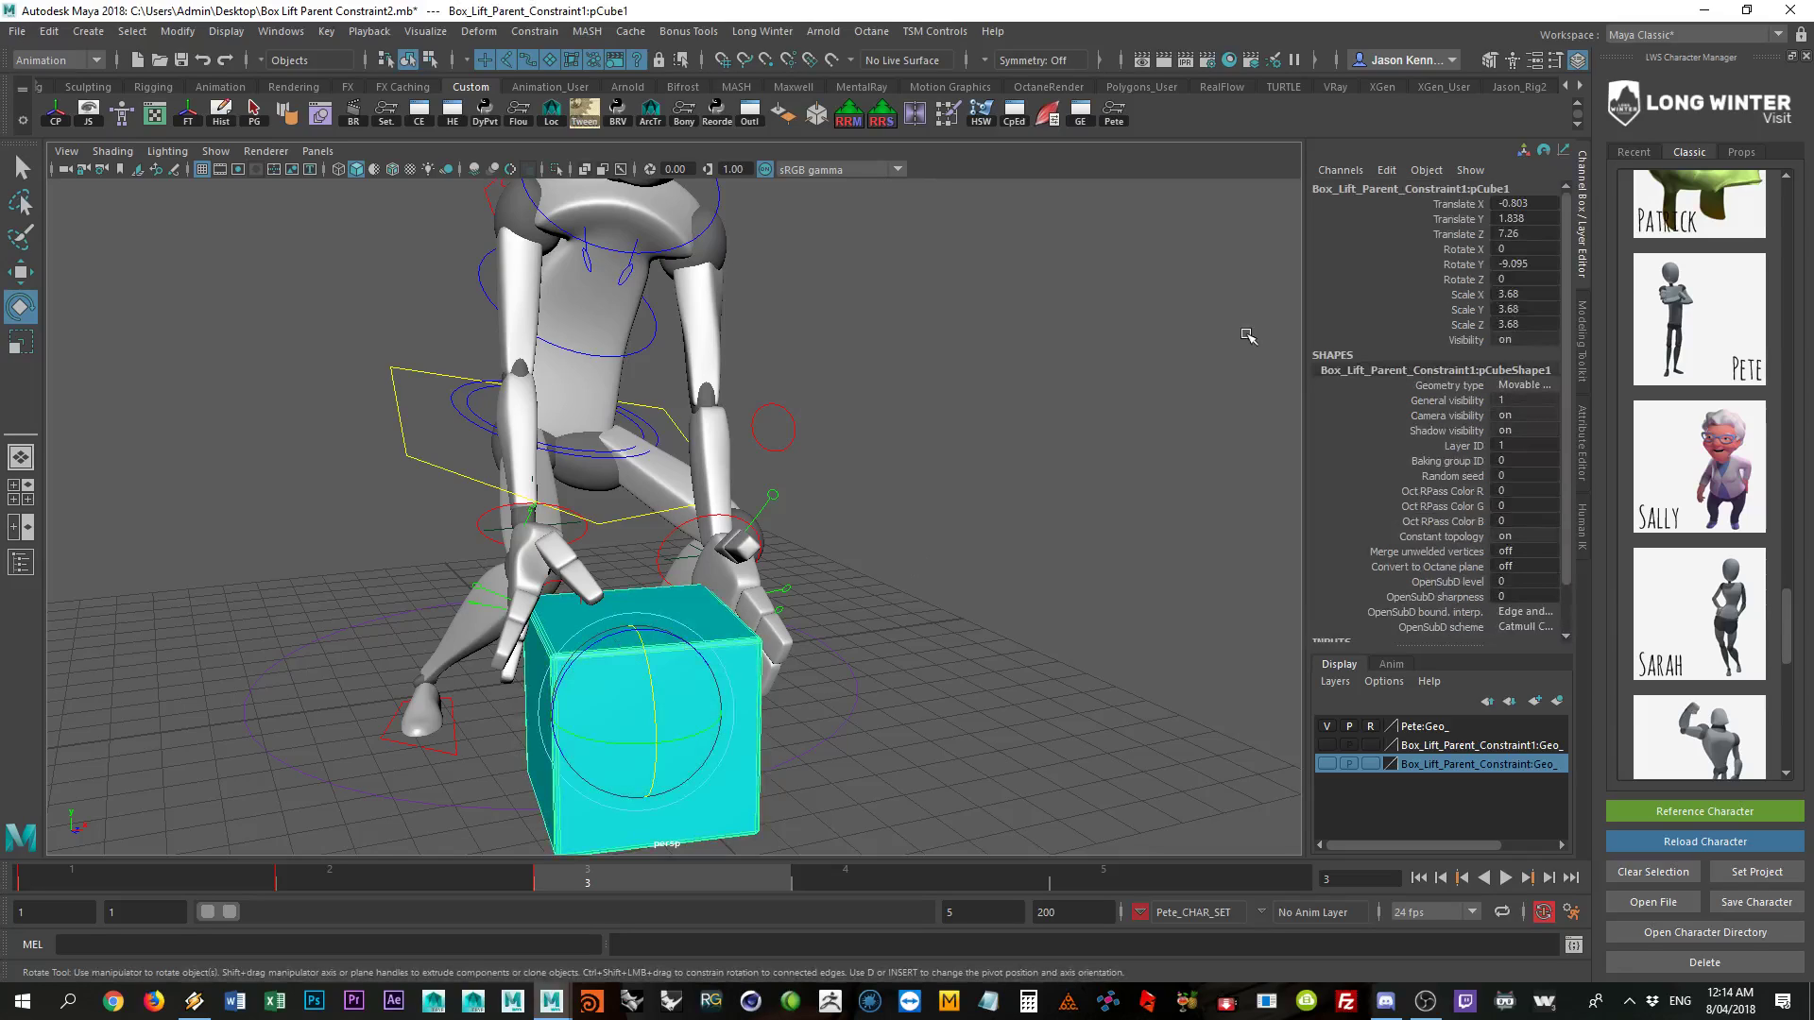
double_click(1380, 188)
type("Box_")
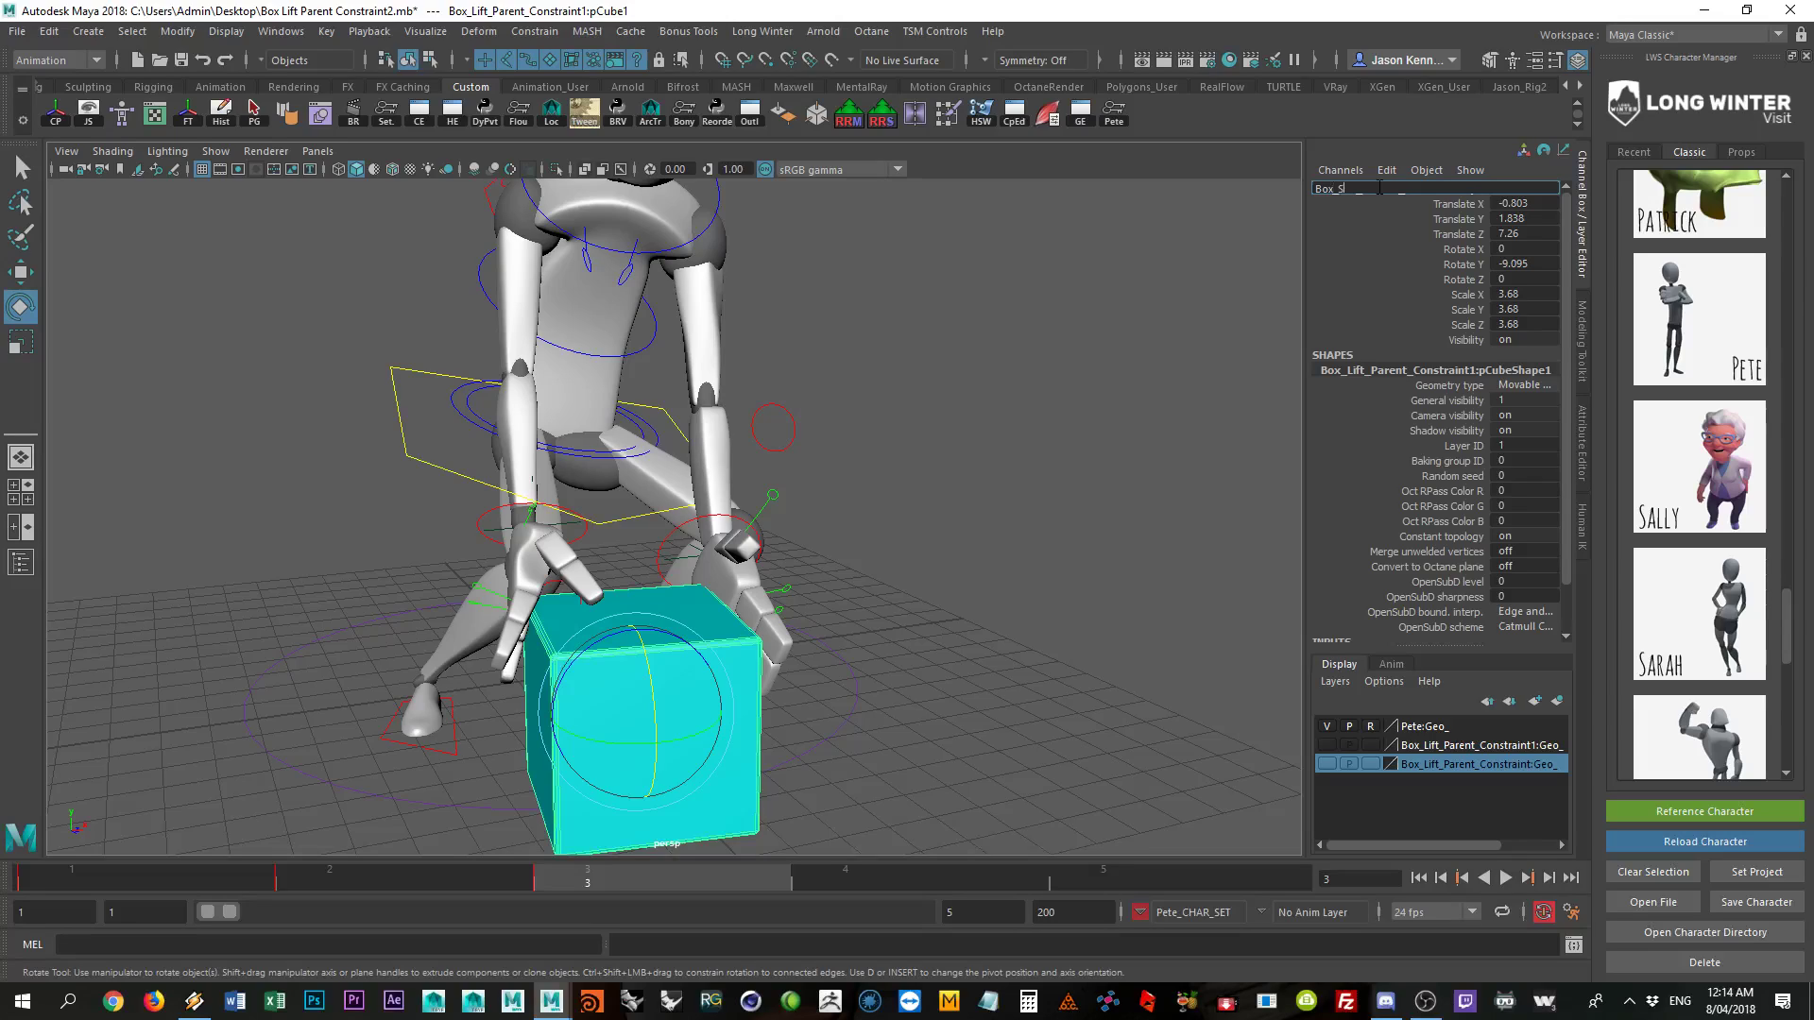
type("START")
key("Return")
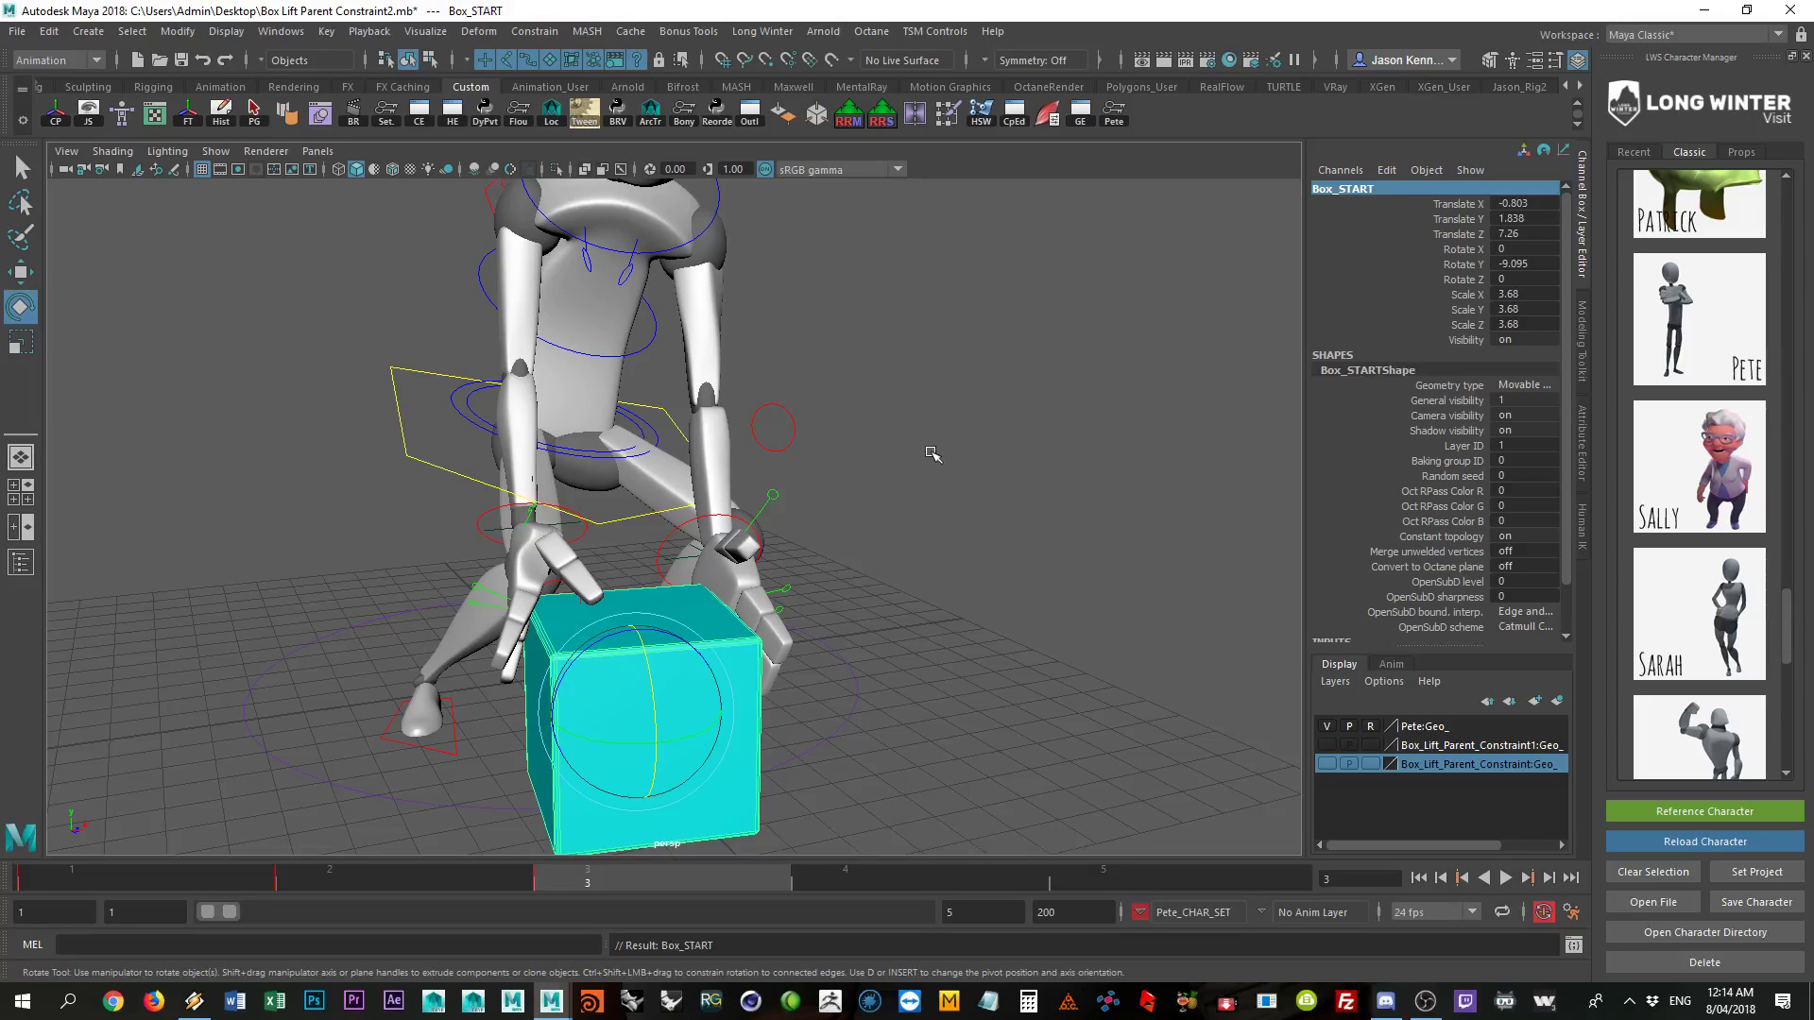
Step: Duplicate the box and rename the copy Box_LIFT
type("1")
key("Return")
double_click(1390, 188)
left_click(1390, 188)
key("BackSpace")
key("BackSpace")
key("BackSpace")
key("BackSpace")
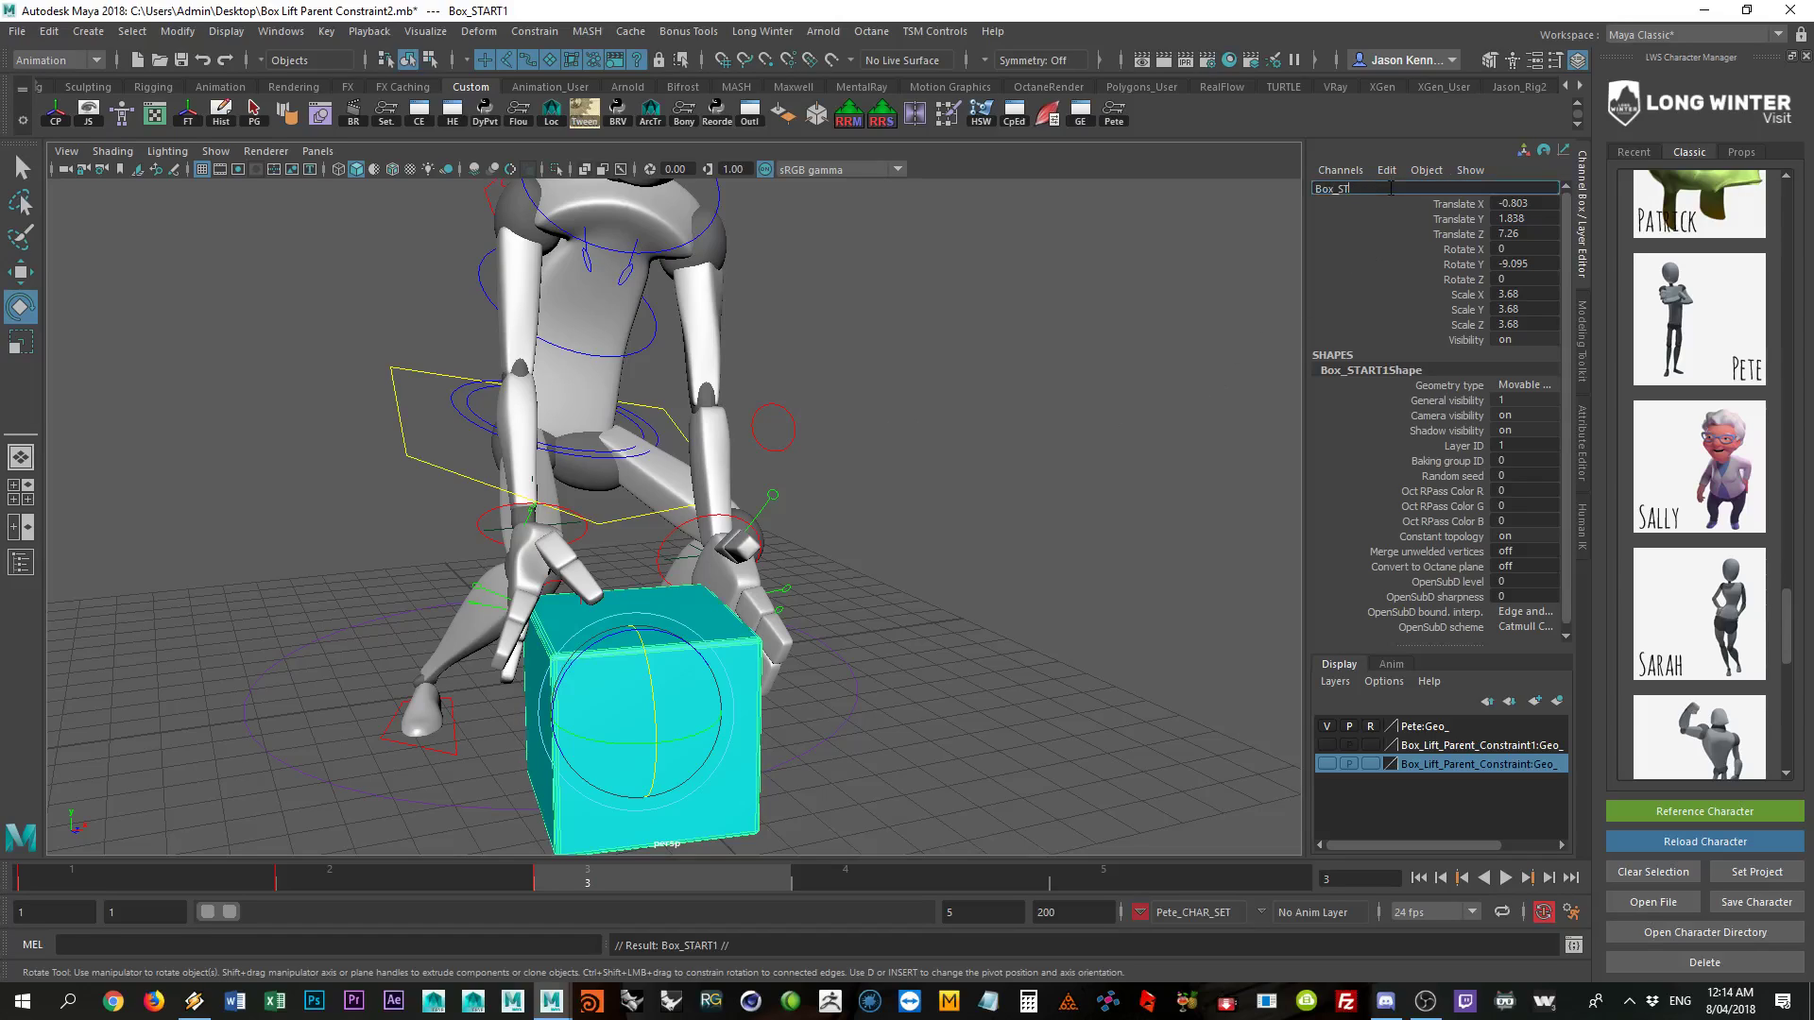
type("LIFT")
key("Return")
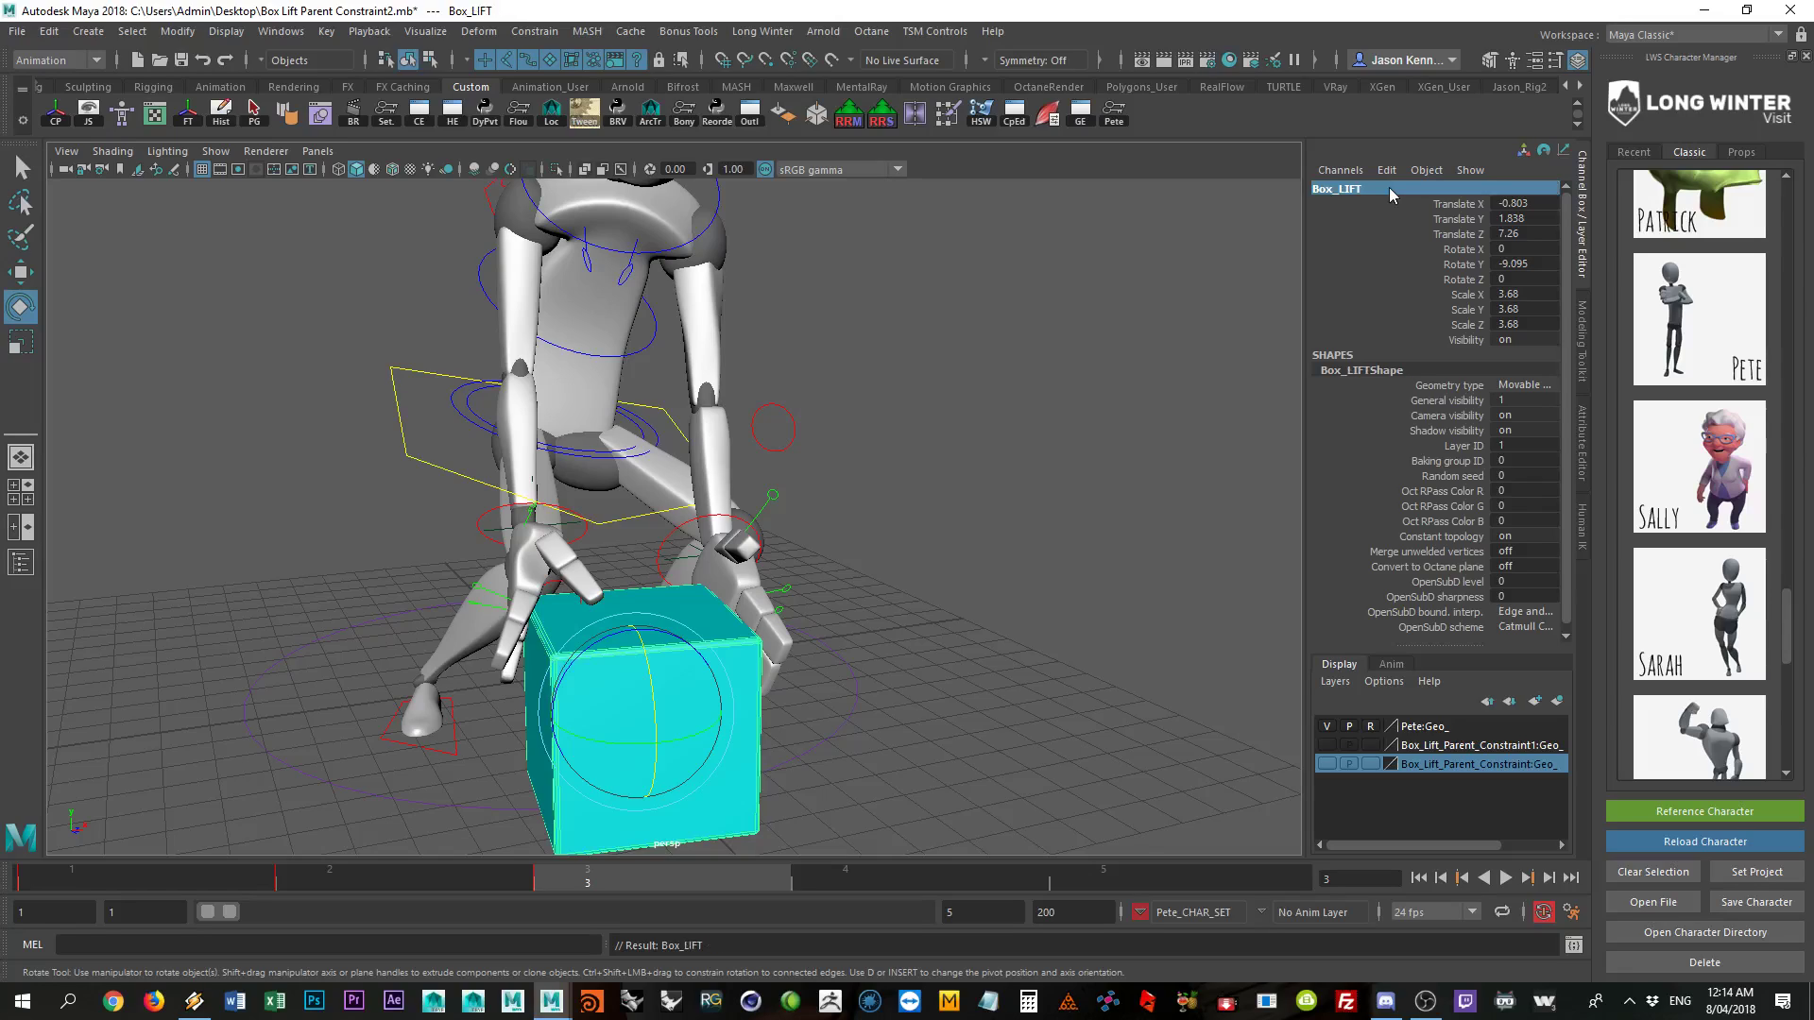
Step: Reselect the overlapping Box_START instead of the copy
left_click(908, 545)
left_click(677, 669)
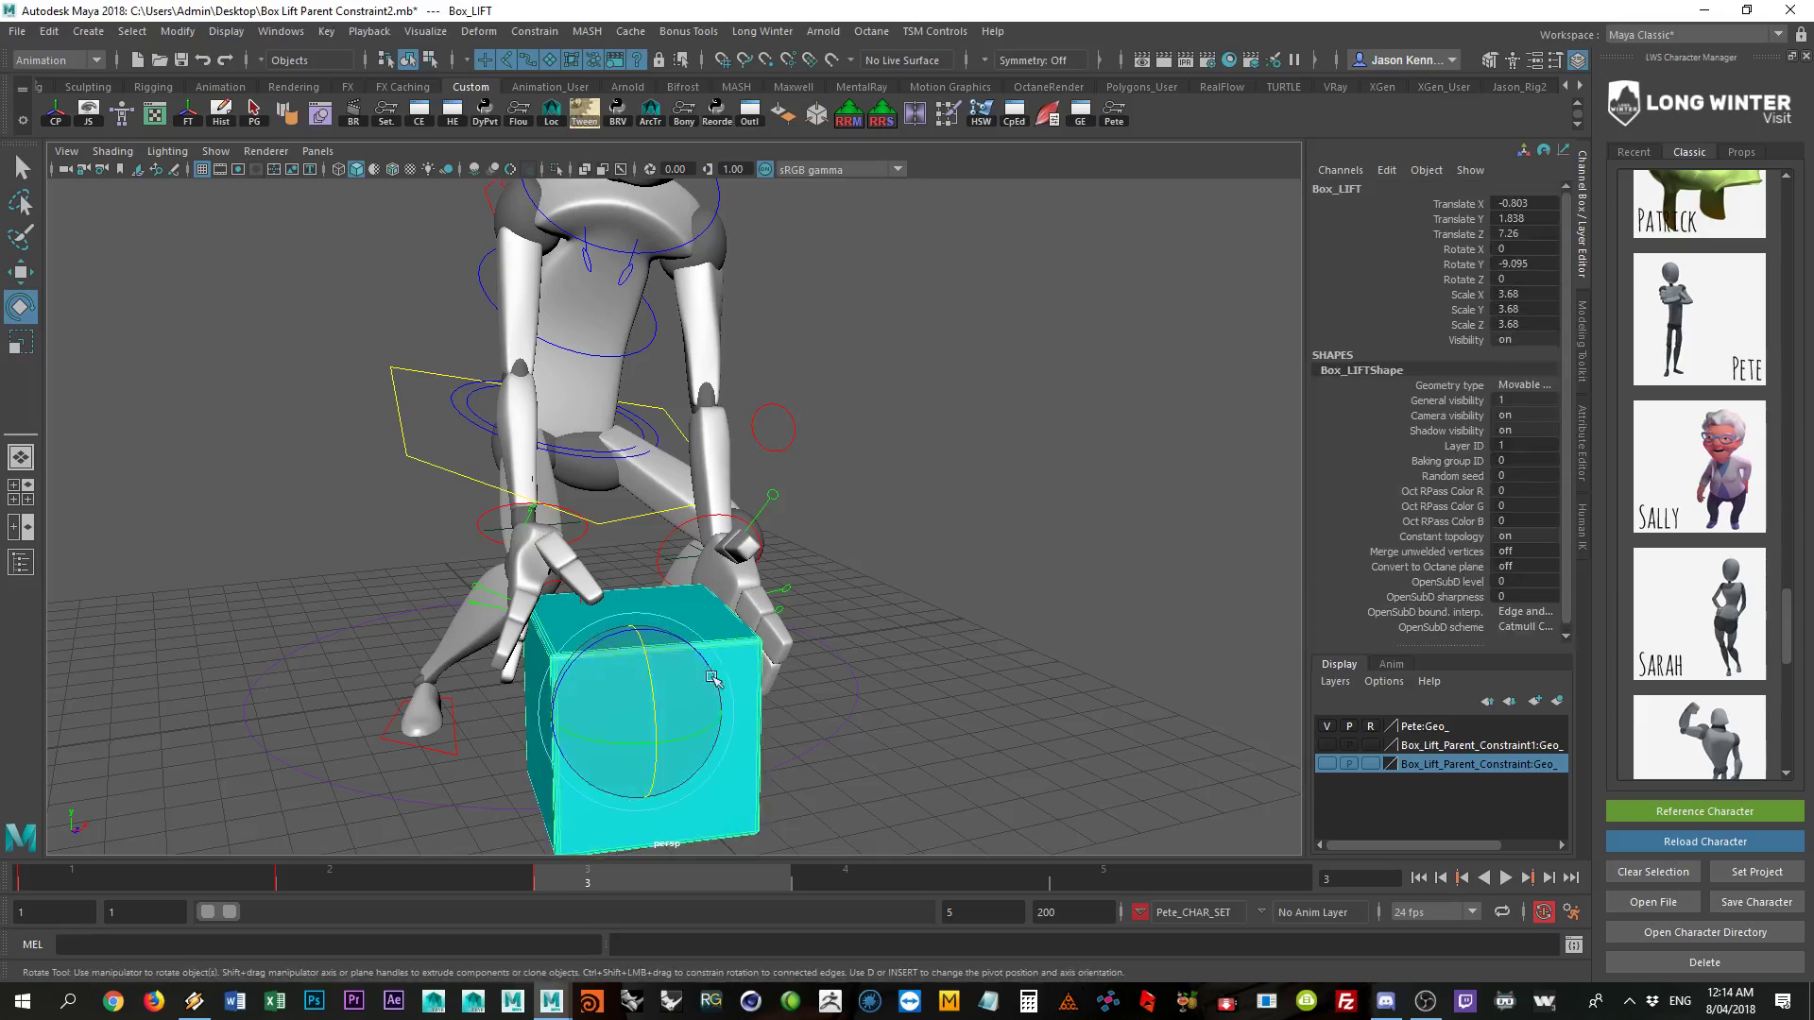
left_click(664, 652)
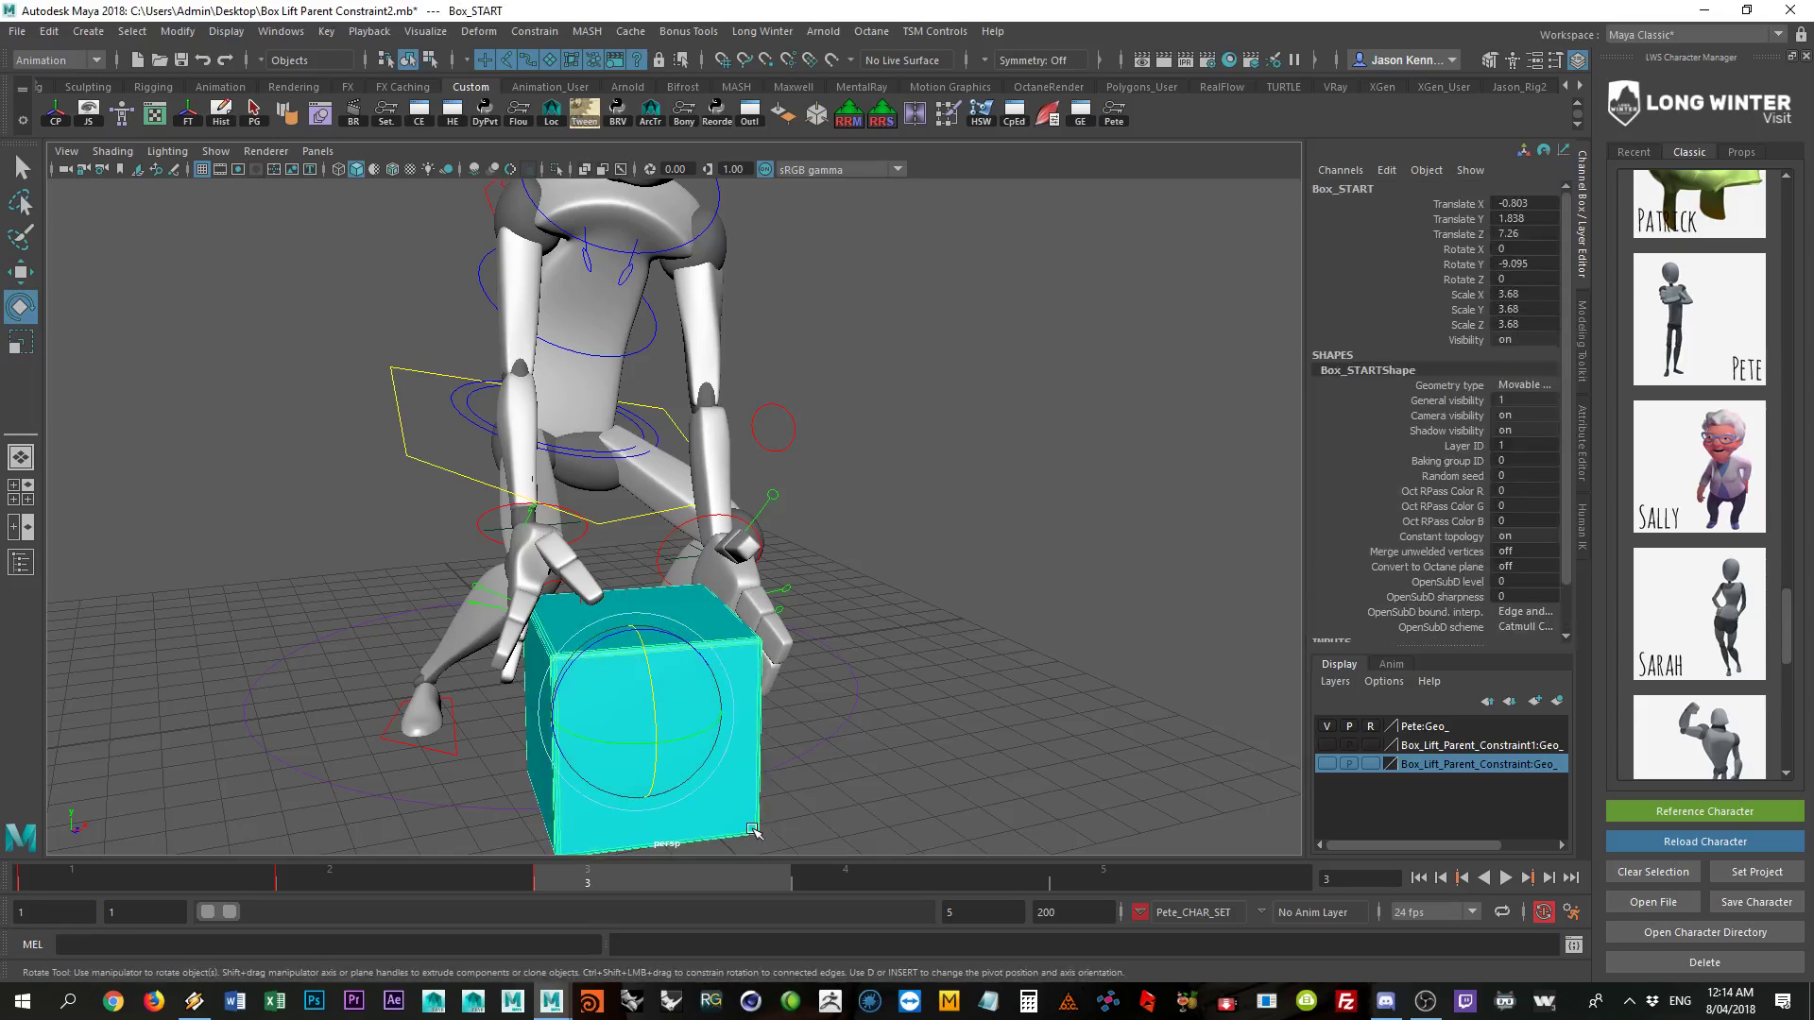
Step: Assign a new Blinn material to Box_START
right_click(898, 775)
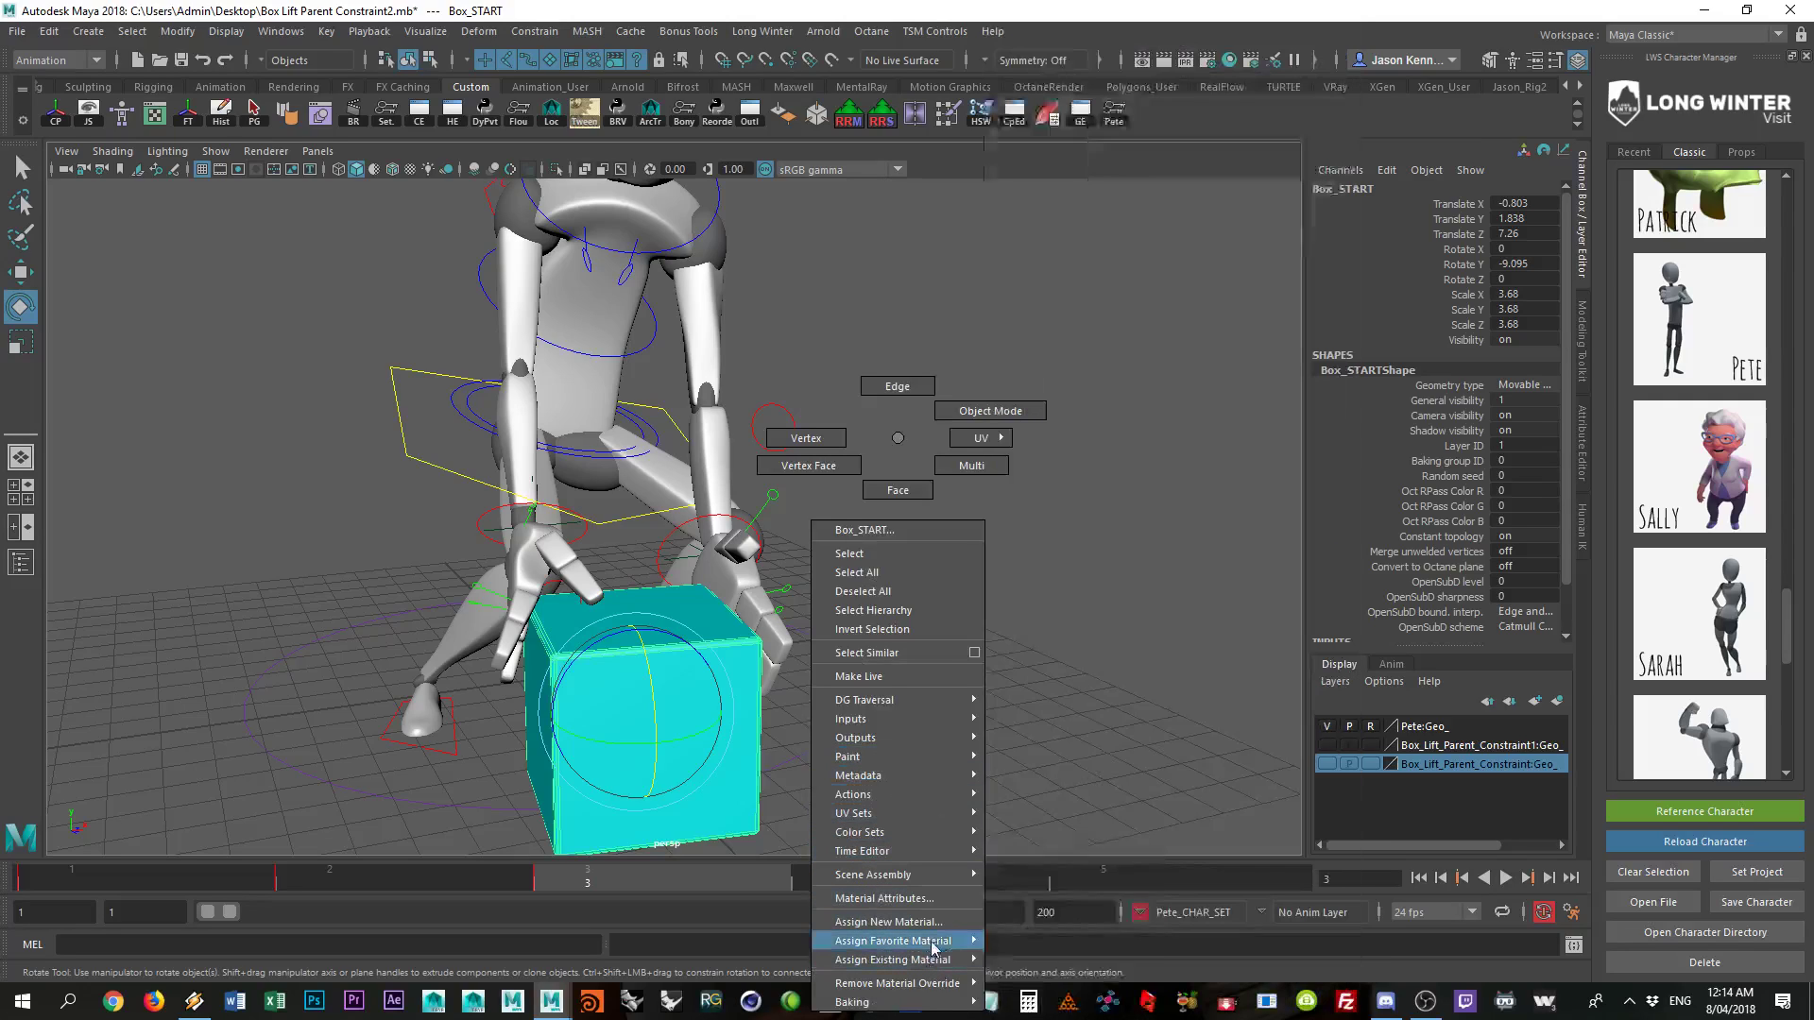
left_click(888, 922)
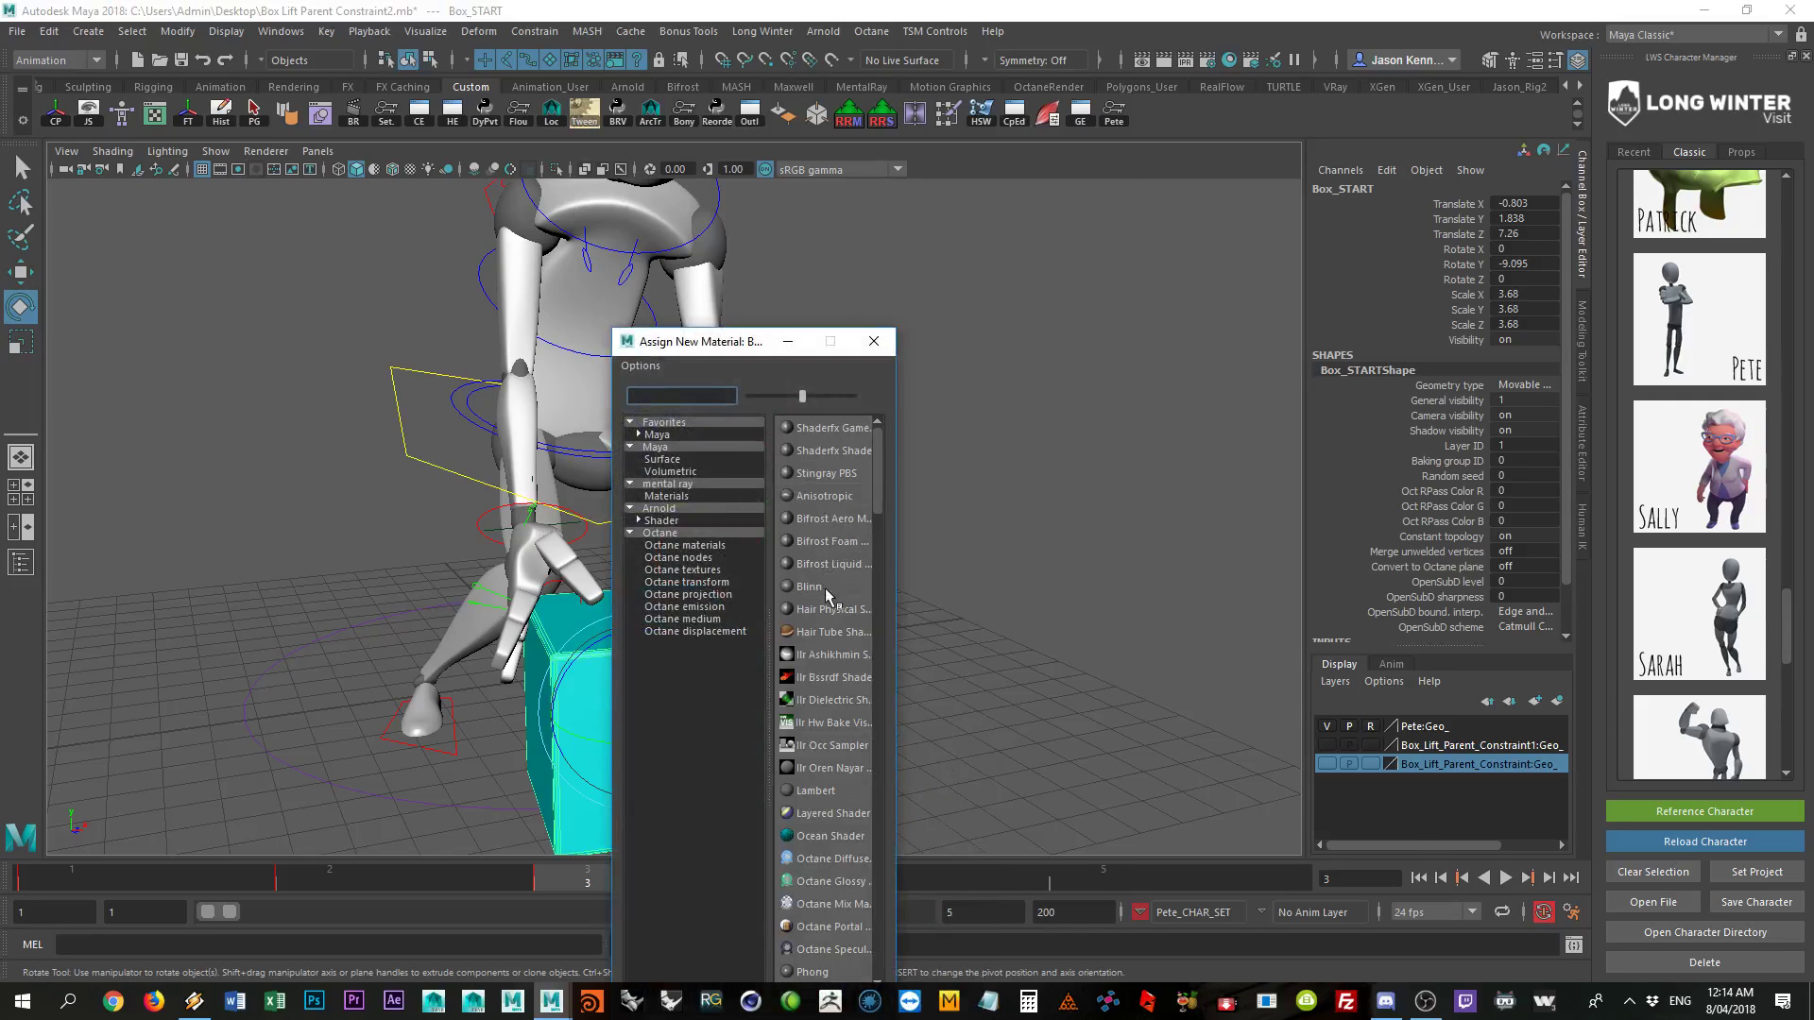
left_click(825, 588)
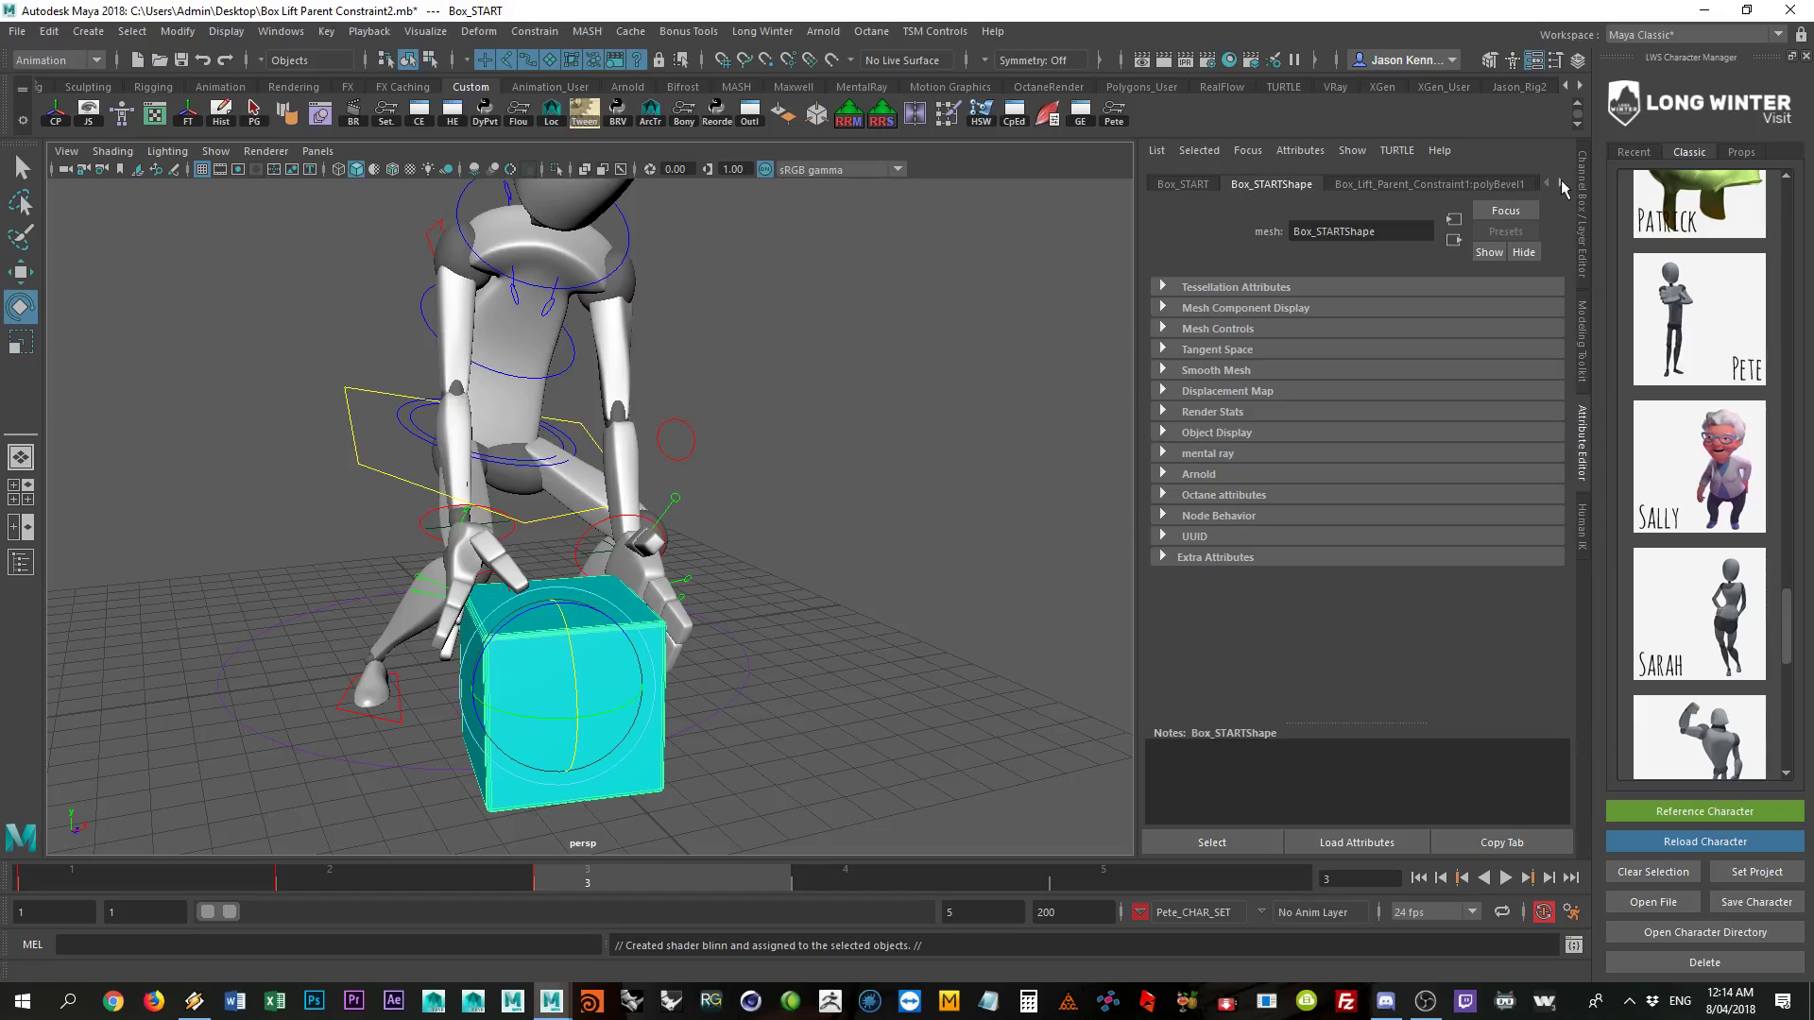
Step: Set blinn1's colour to red and check the box's appearance
left_click(1561, 185)
left_click(1512, 184)
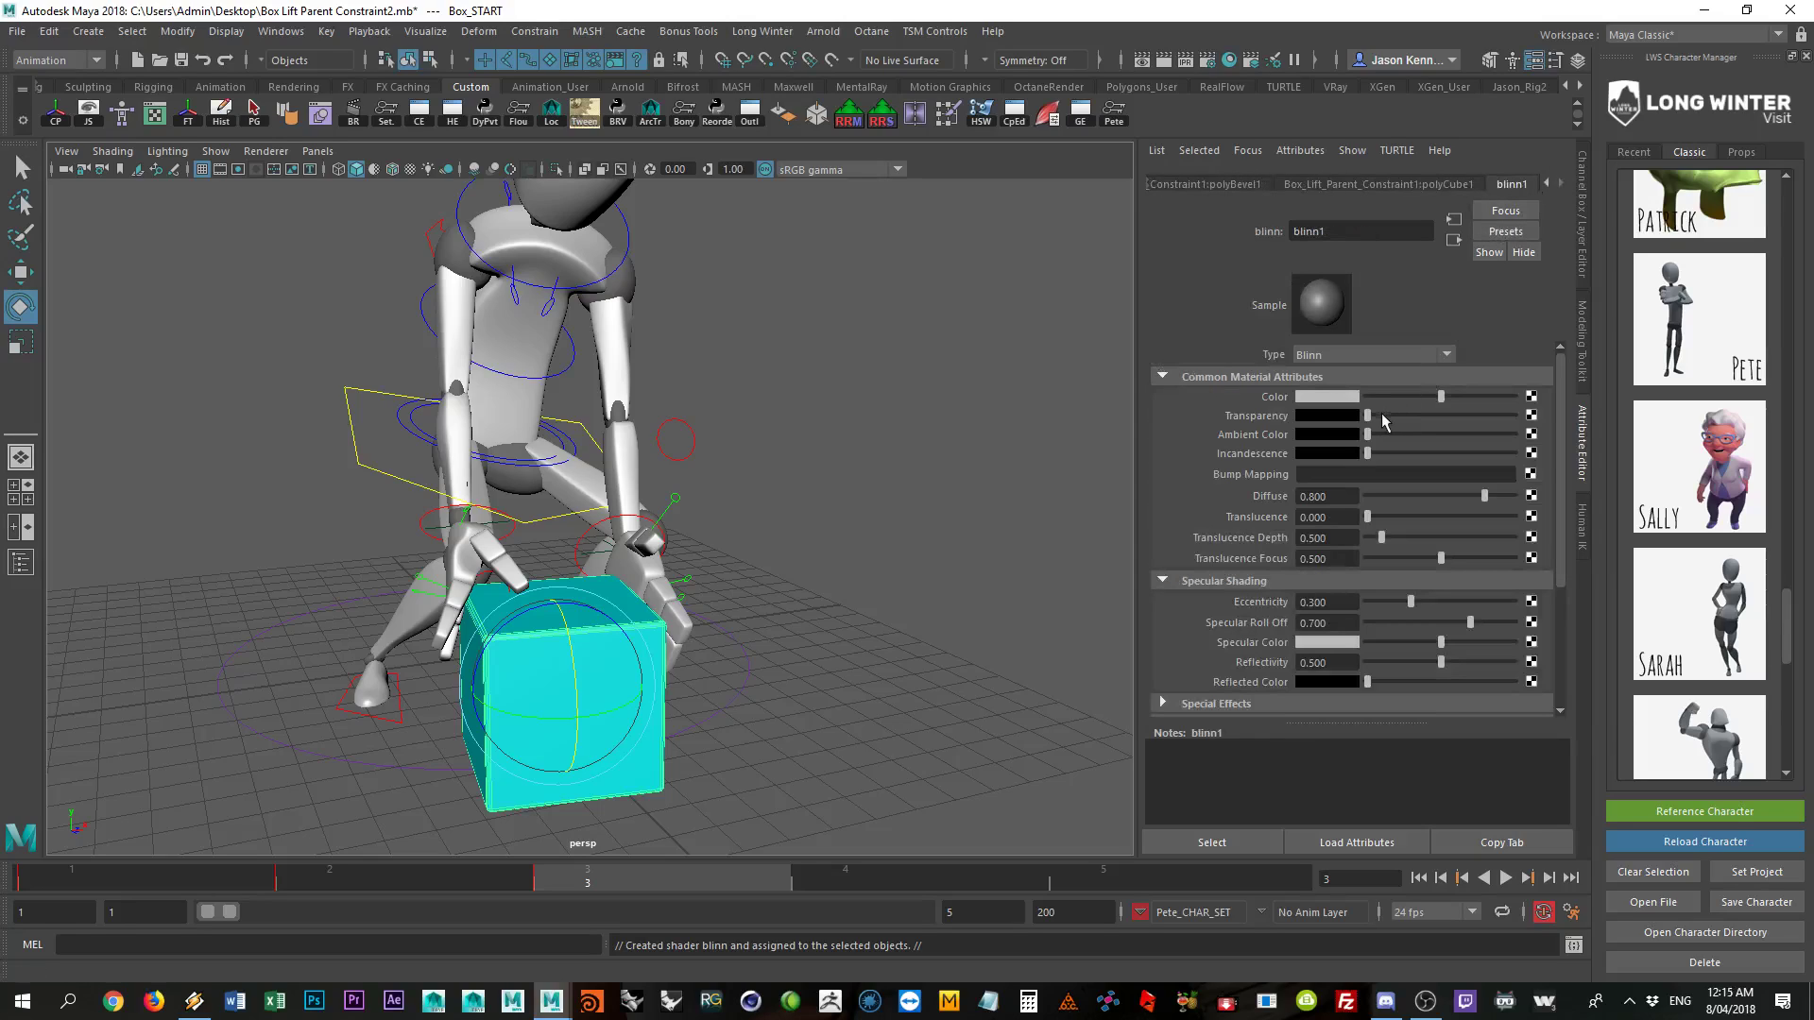
left_click(1332, 398)
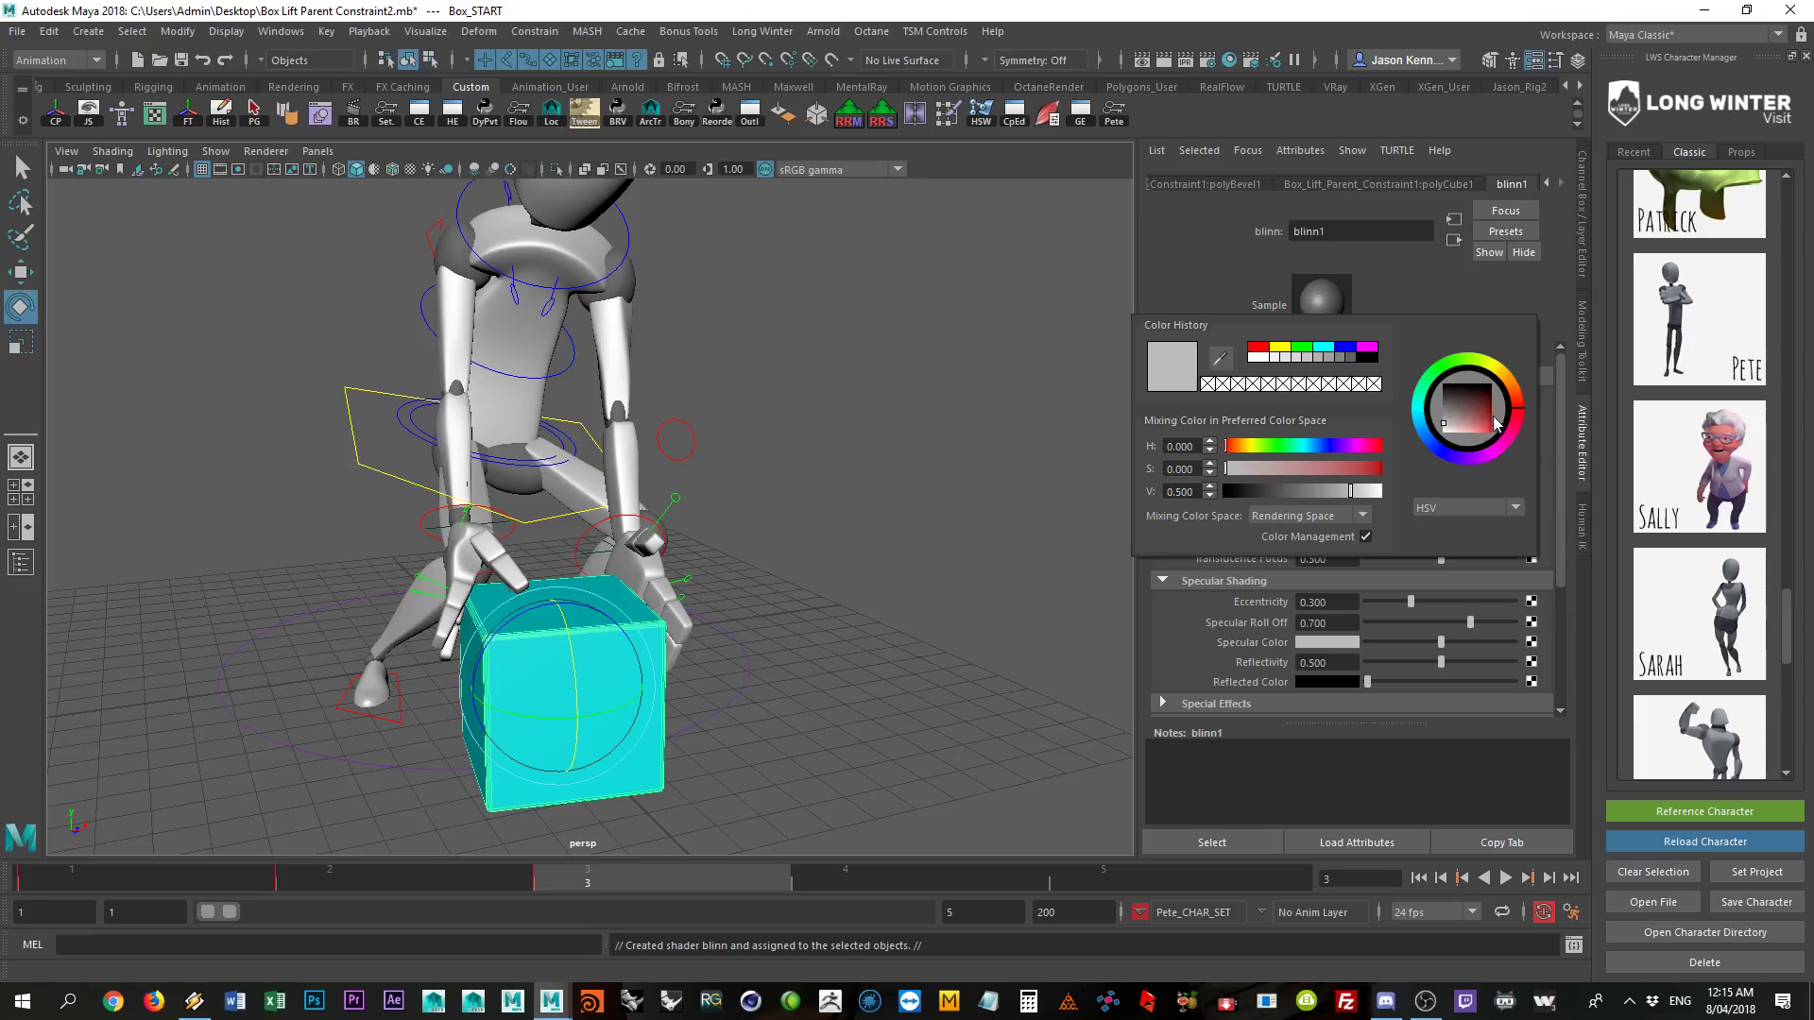
left_click(1257, 346)
left_click(657, 704)
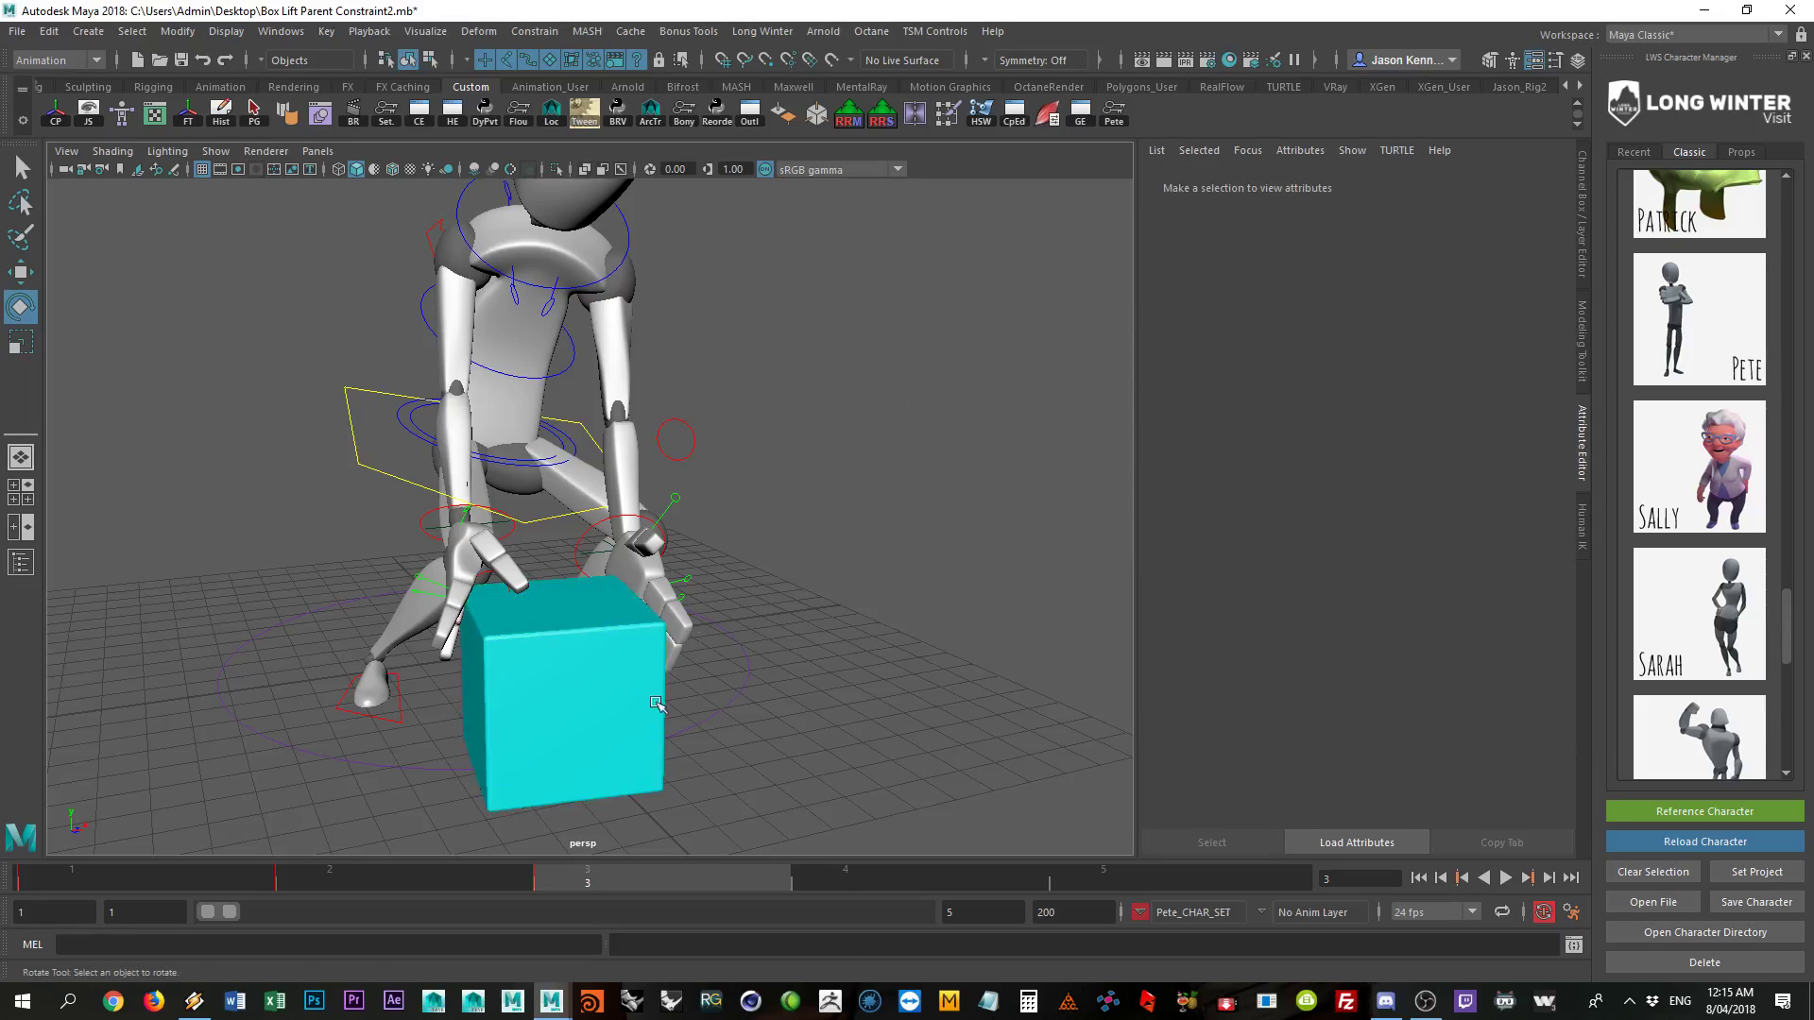
left_click(639, 733)
left_click(970, 660)
key("ctrl+a")
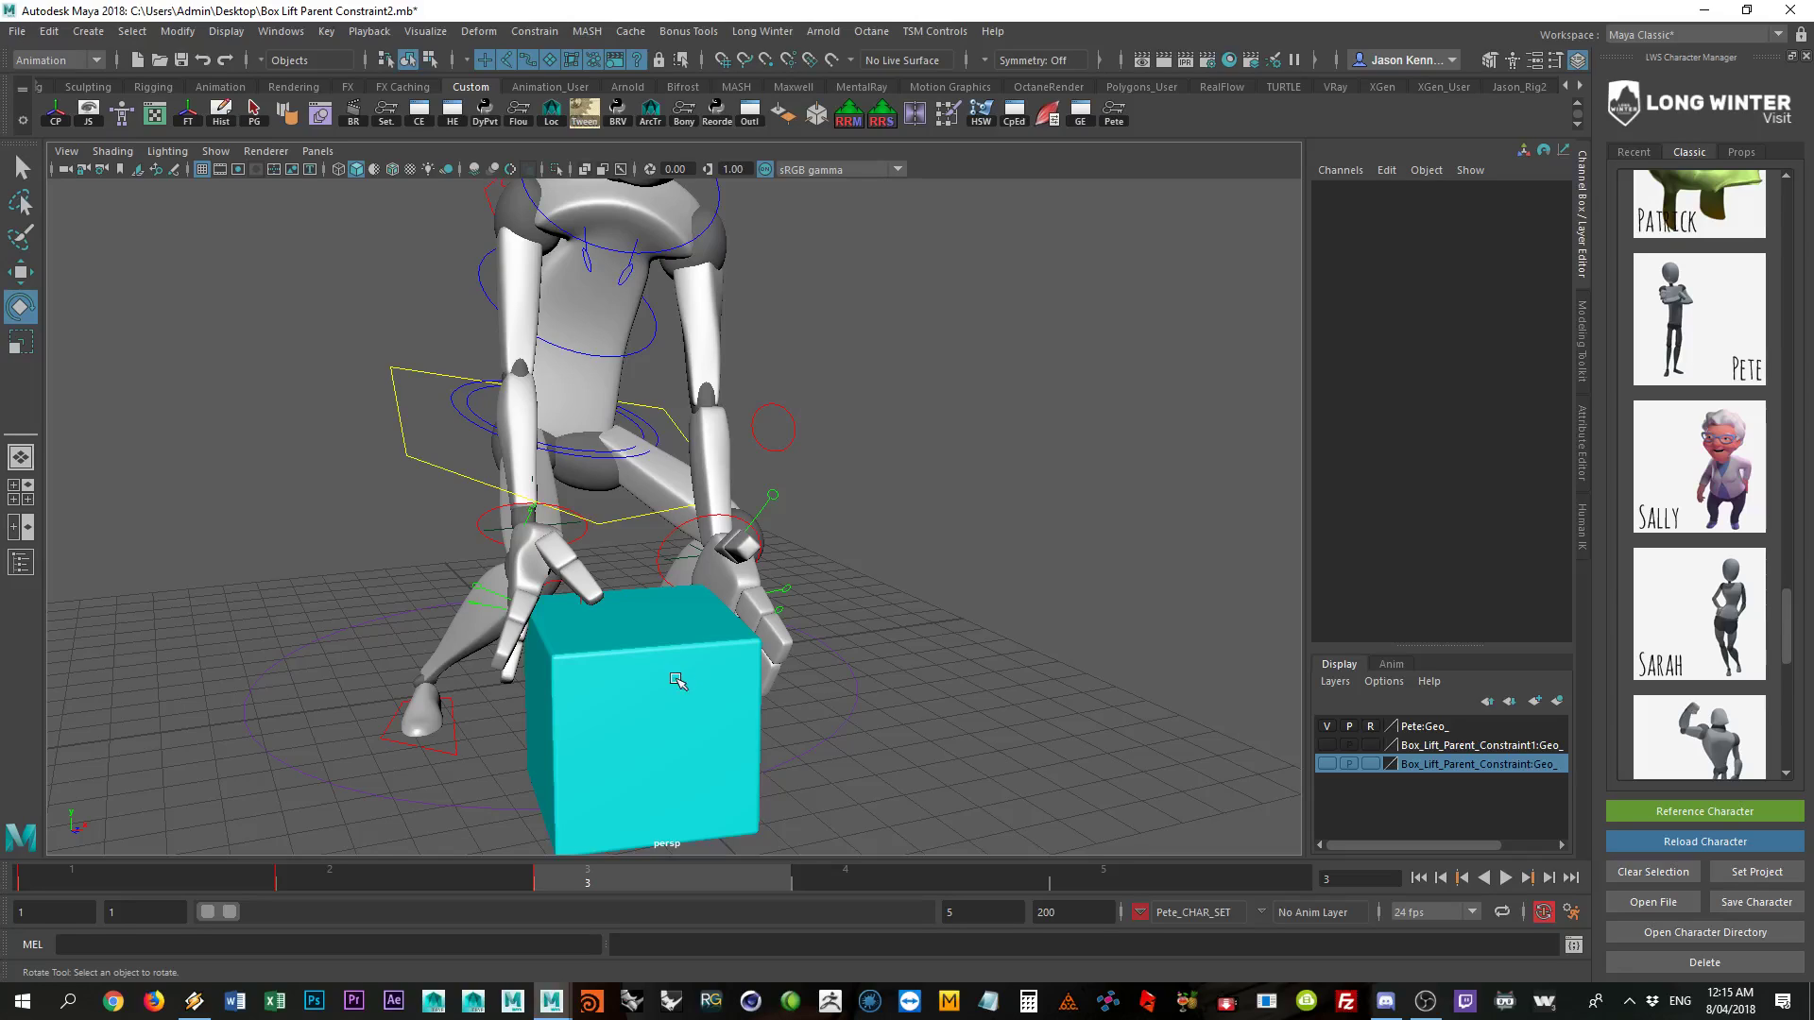
Step: Select Box_START, undoing an accidental move along X
left_click(677, 681)
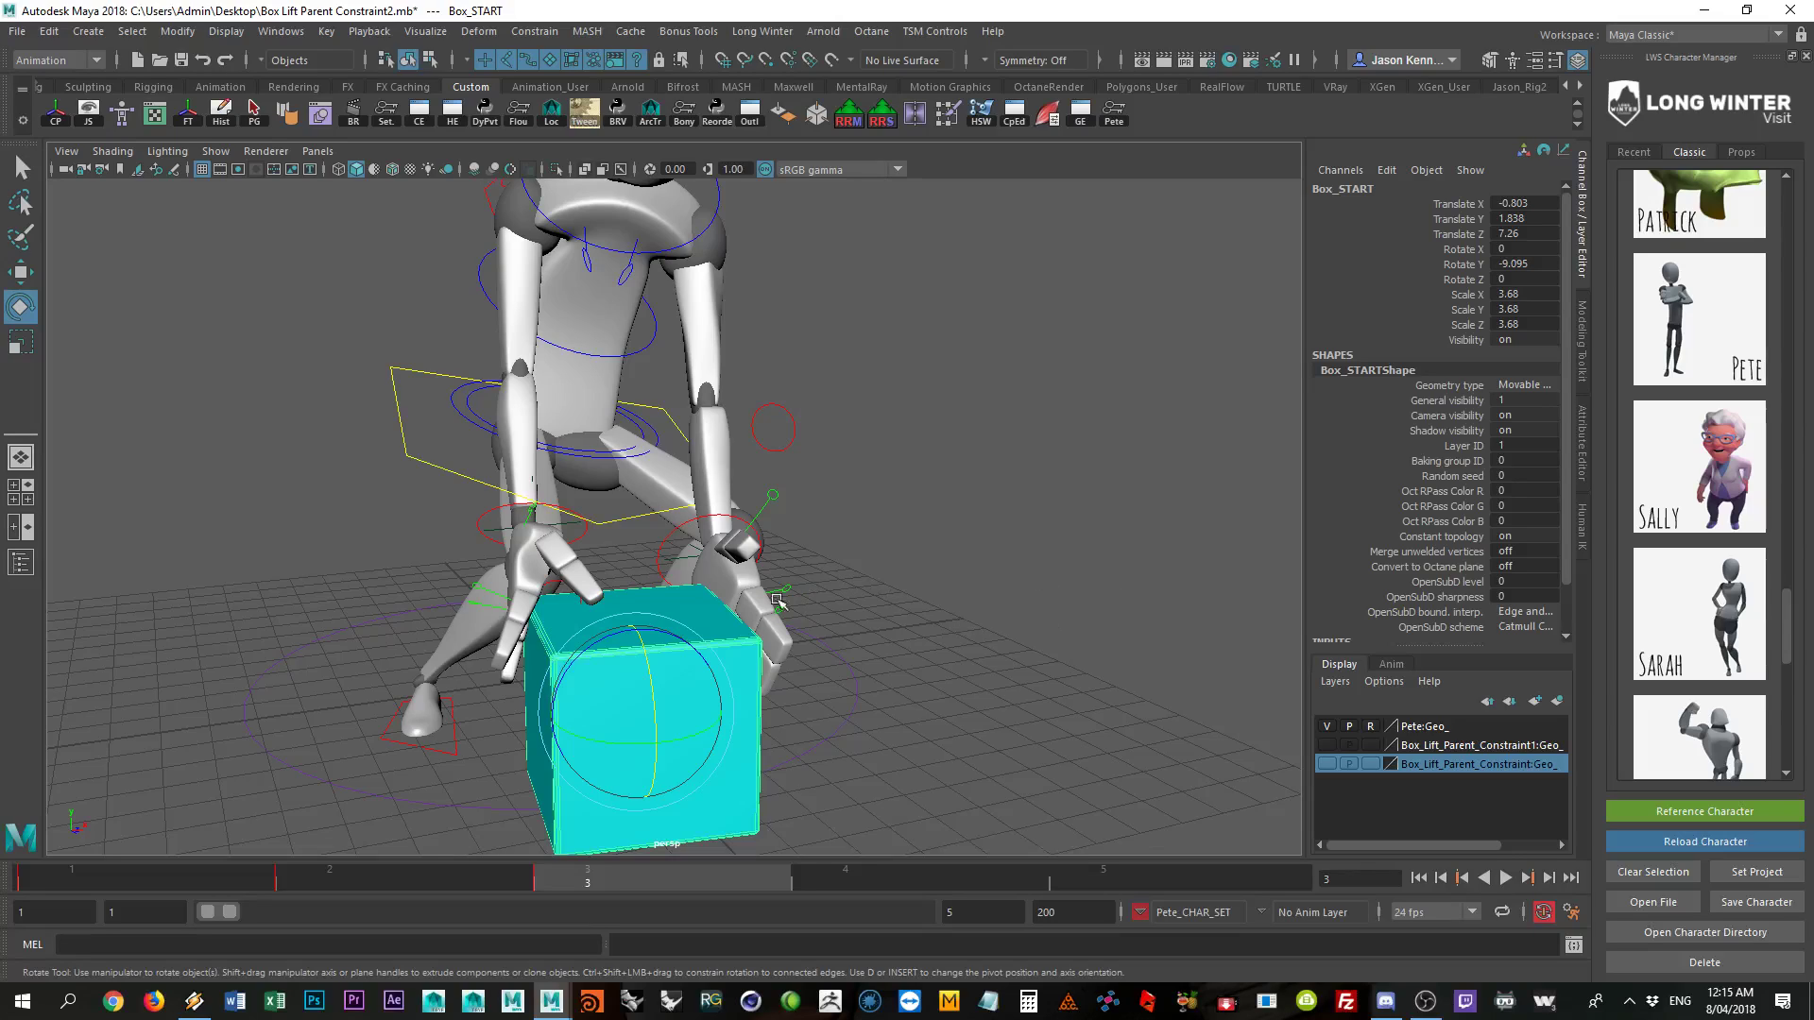
key("w")
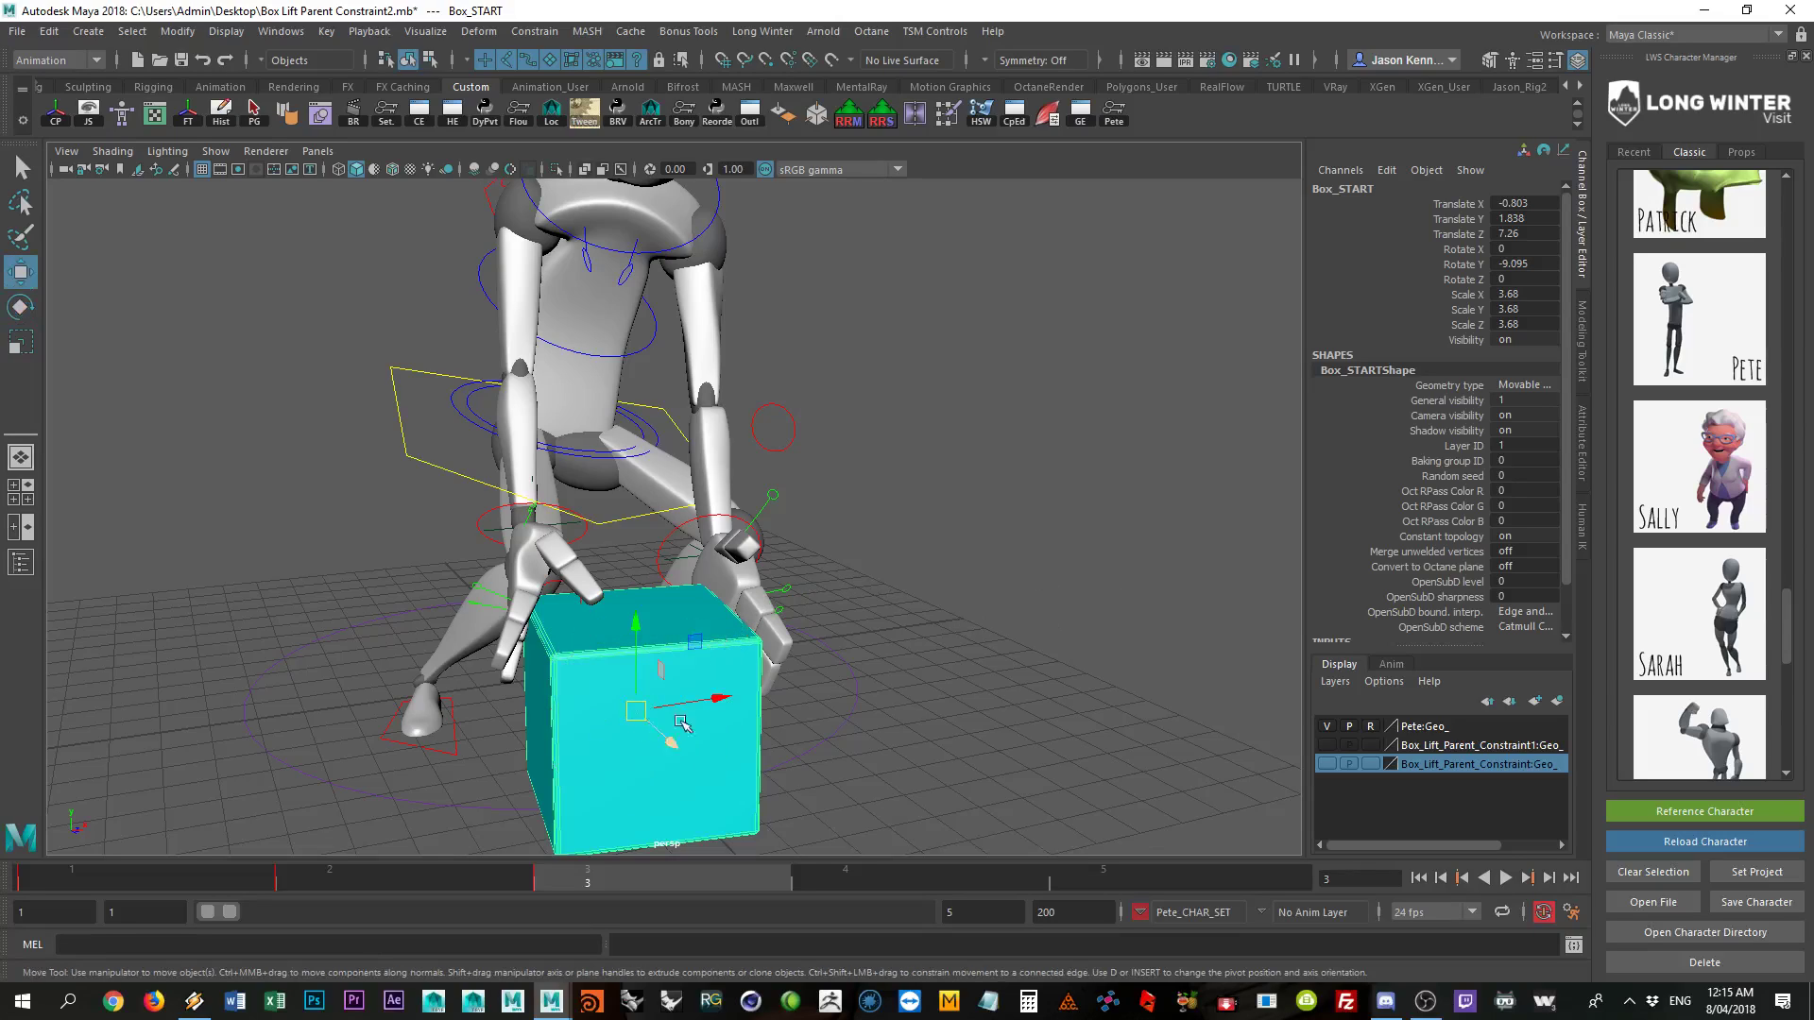
left_click_drag(719, 699, 755, 697)
key("ctrl+z")
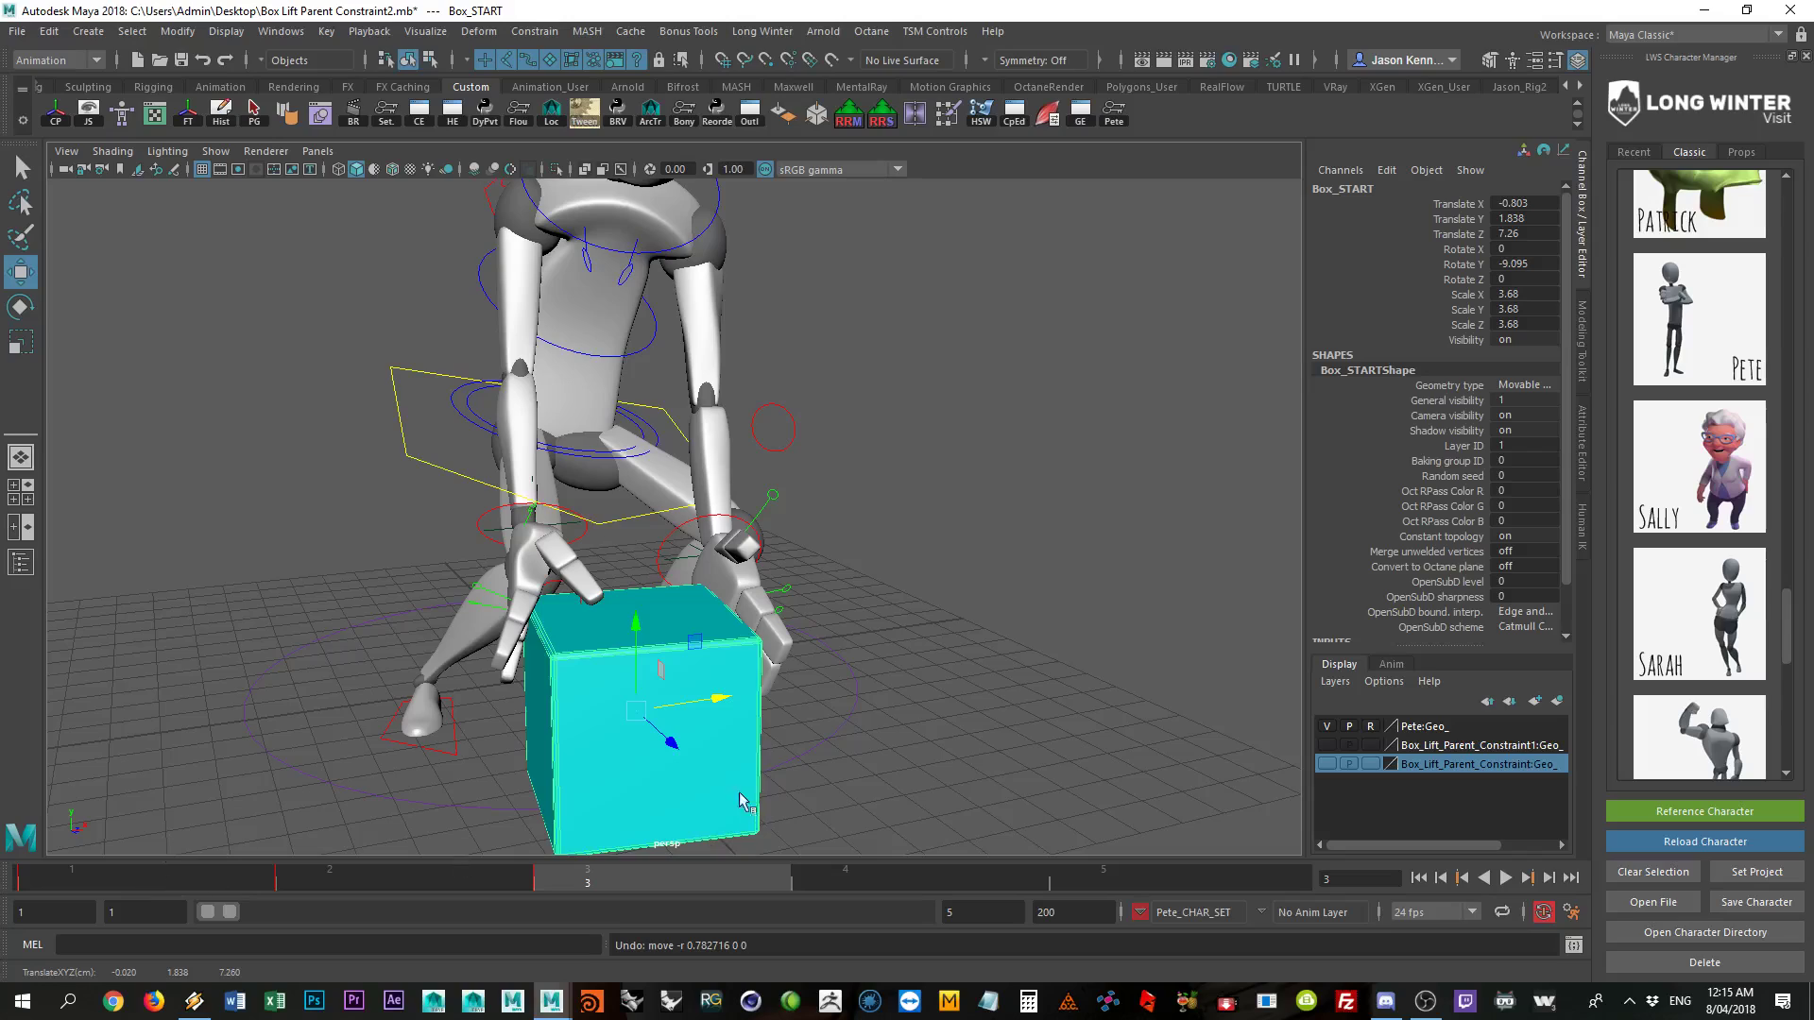
Step: Key Box_START's Visibility on at frames 1 and 2
key("alt+shift+v")
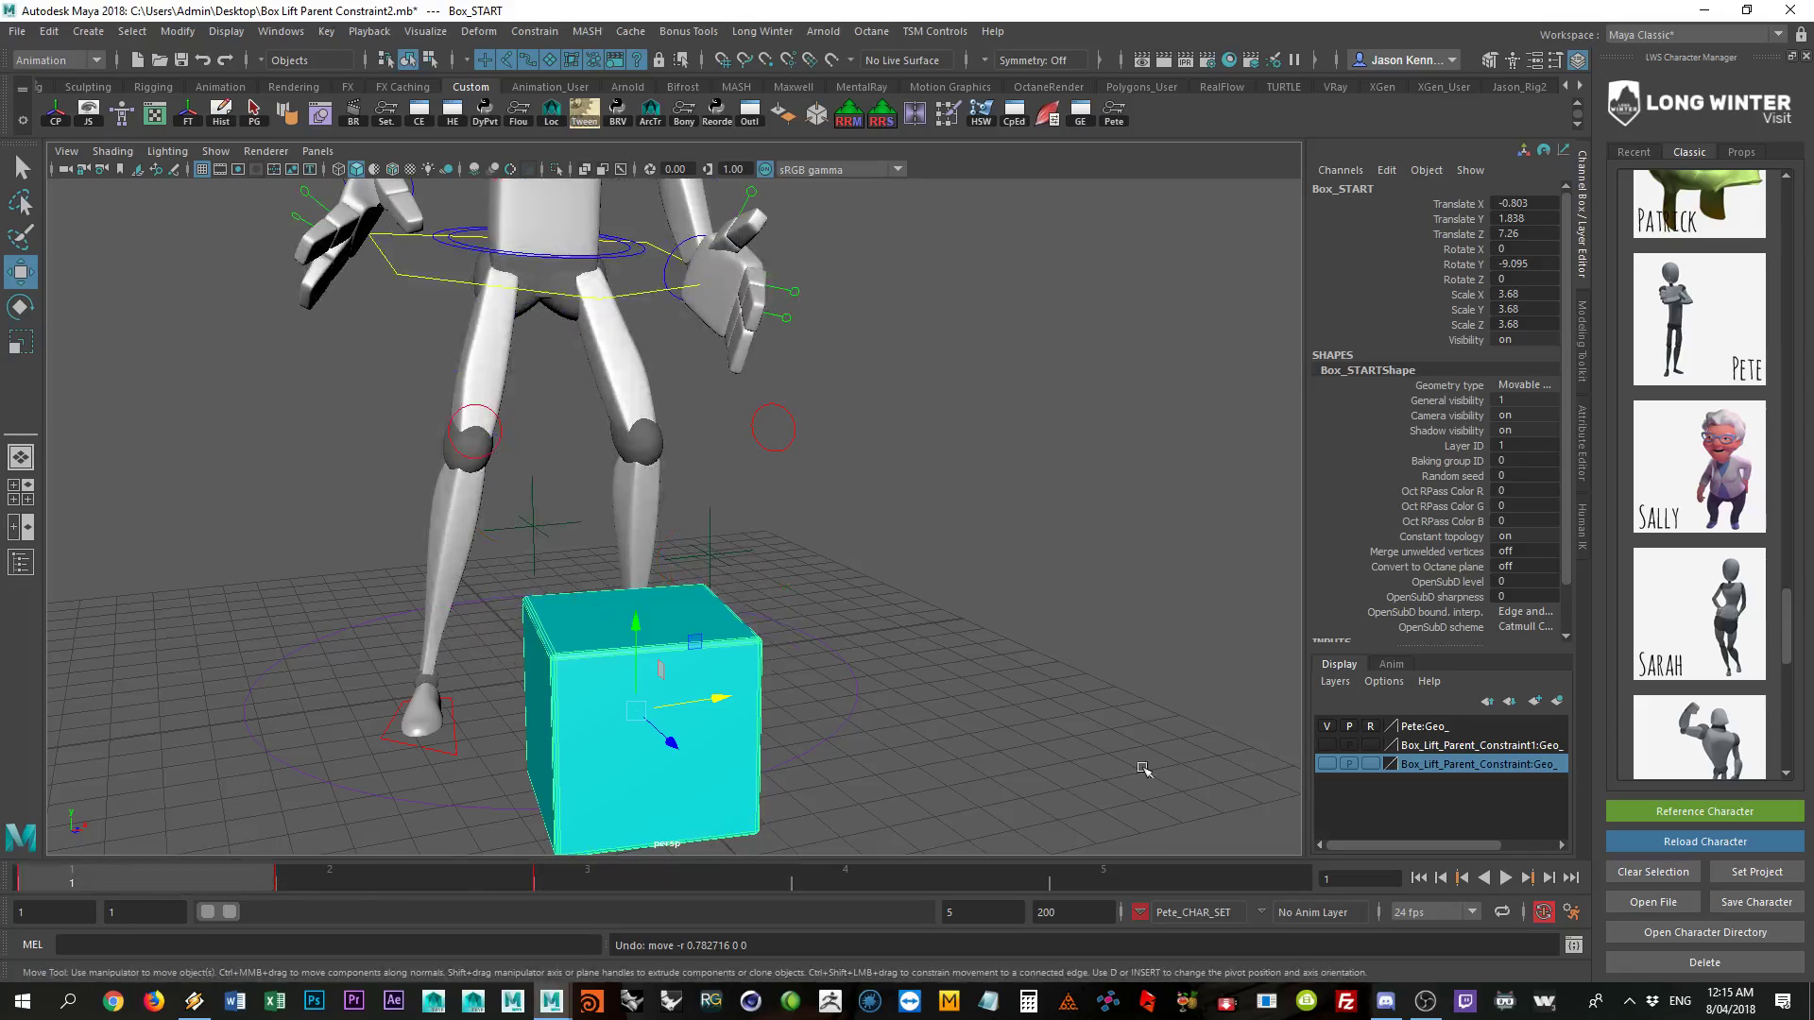
left_click(1498, 341)
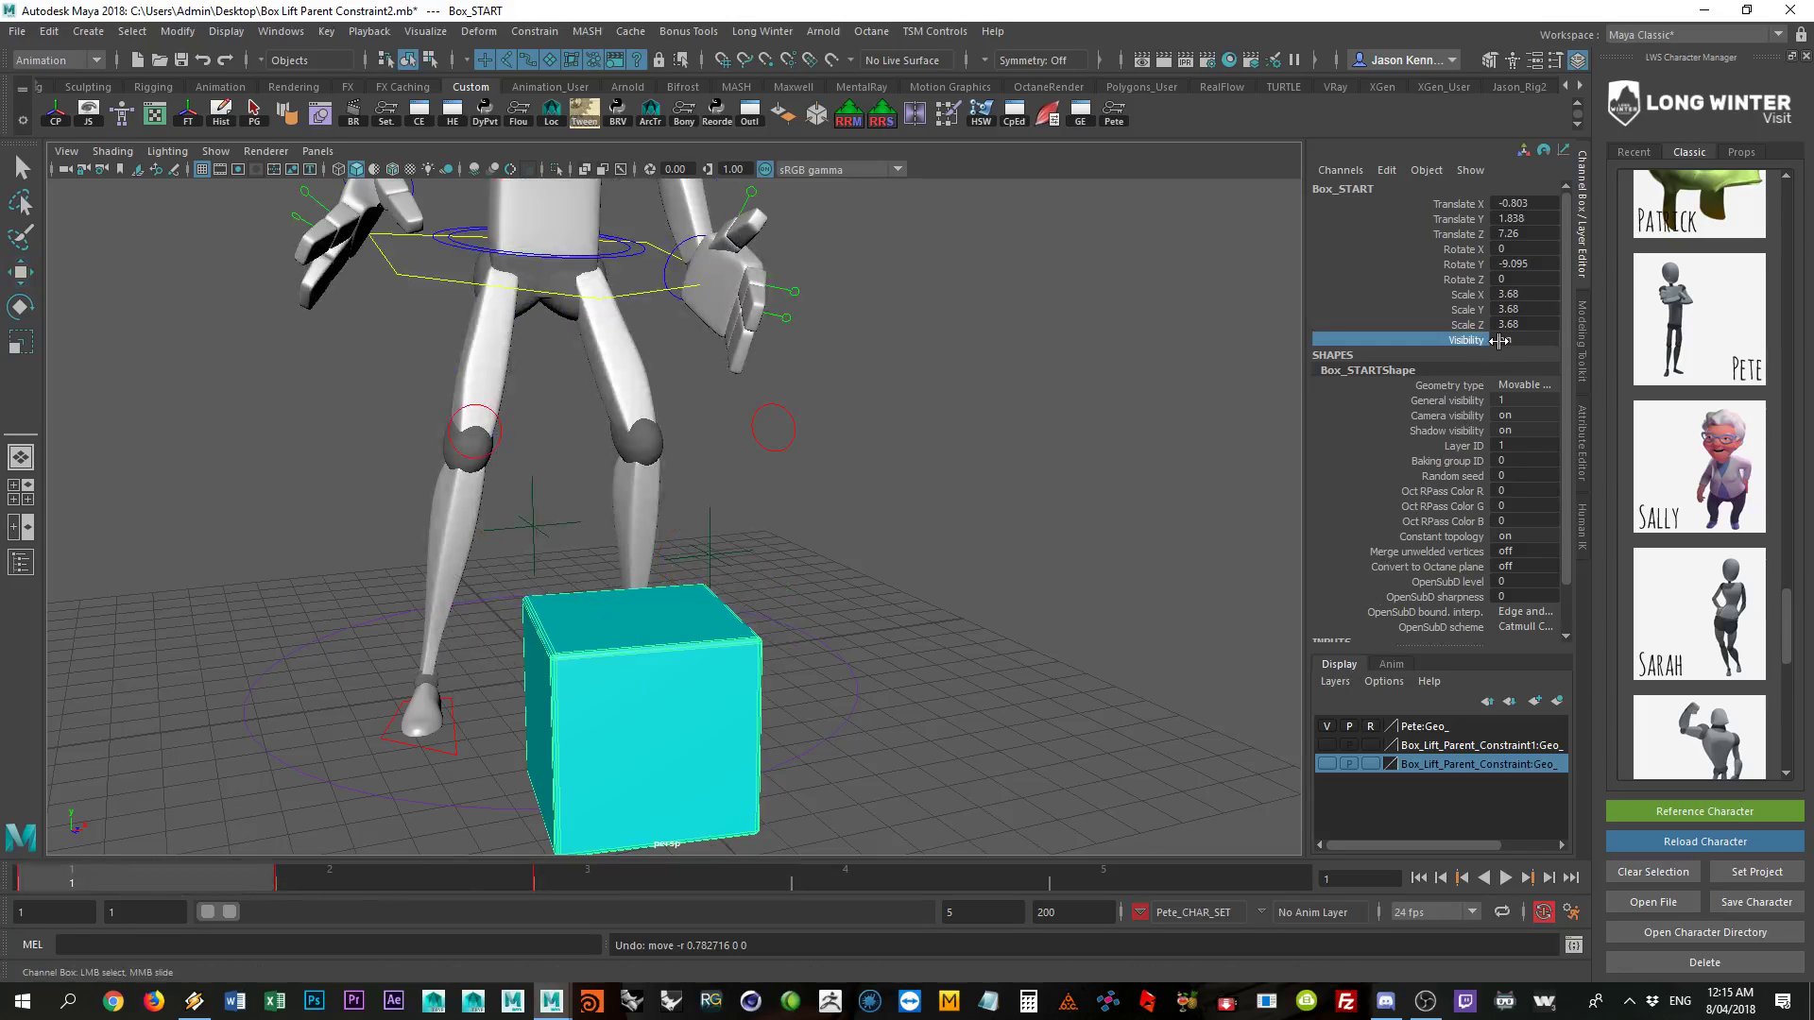
right_click(1500, 341)
left_click(1470, 386)
left_click(389, 881)
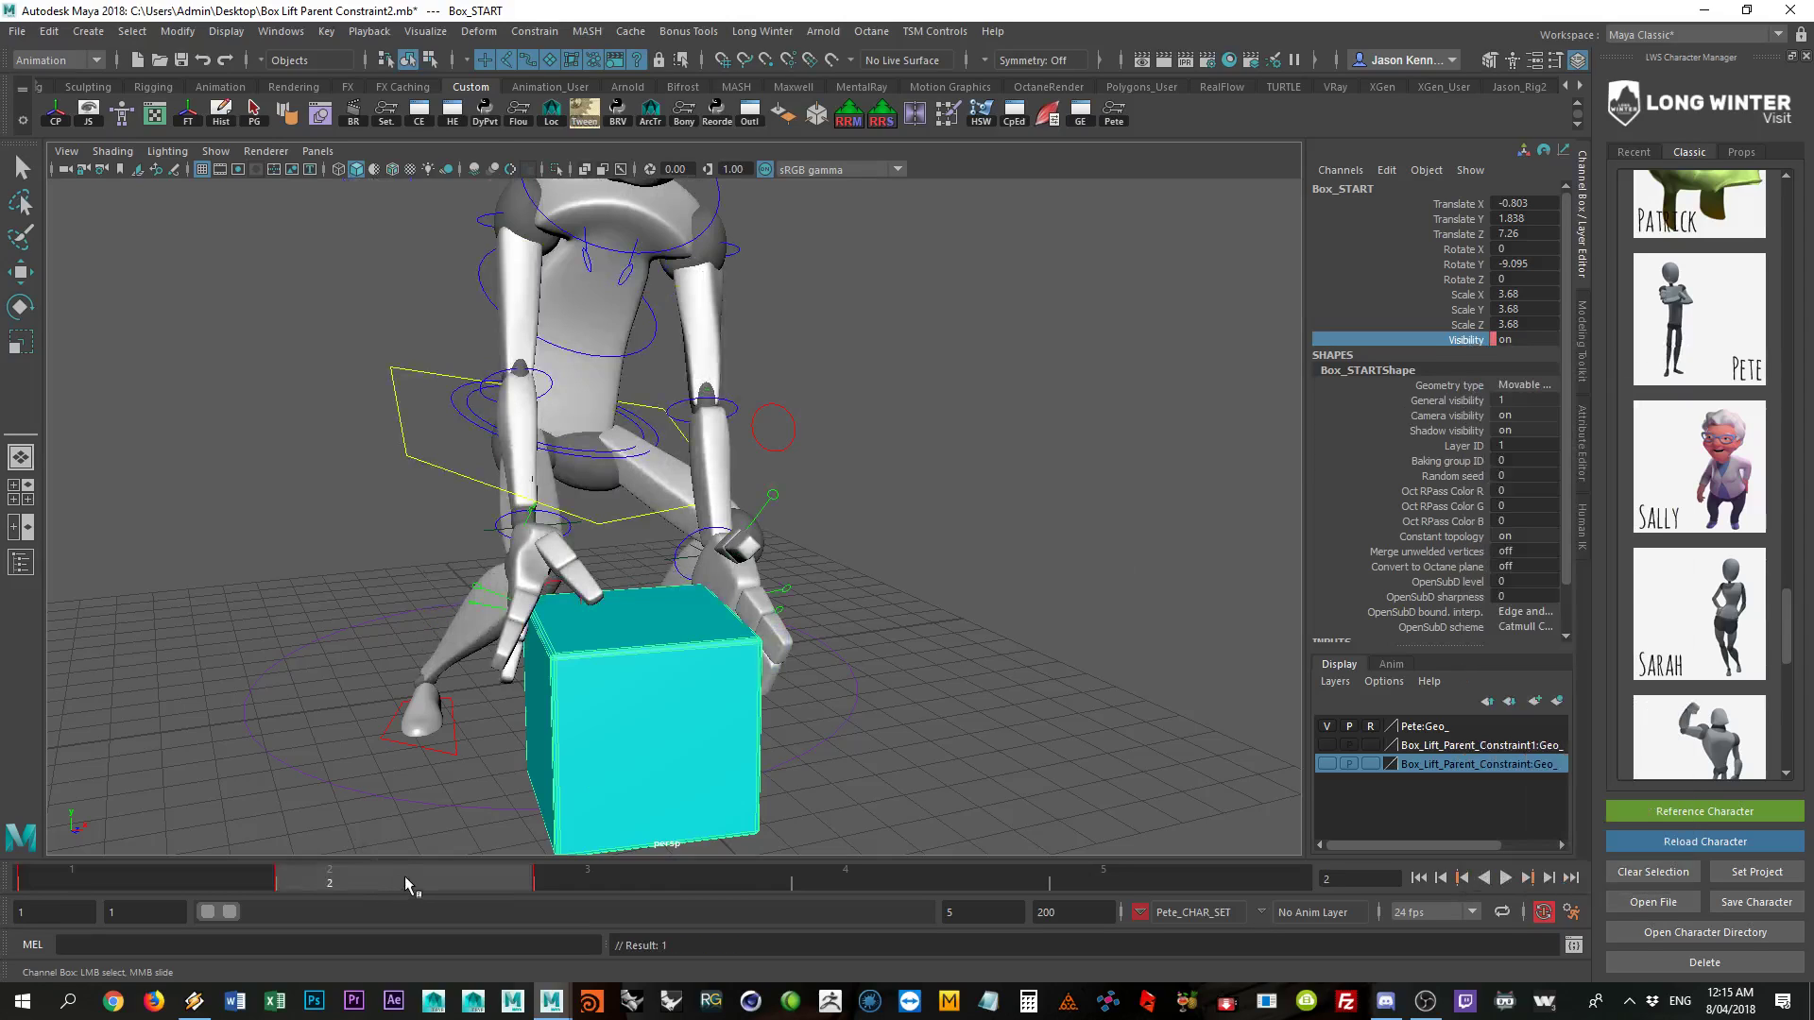
right_click(1459, 345)
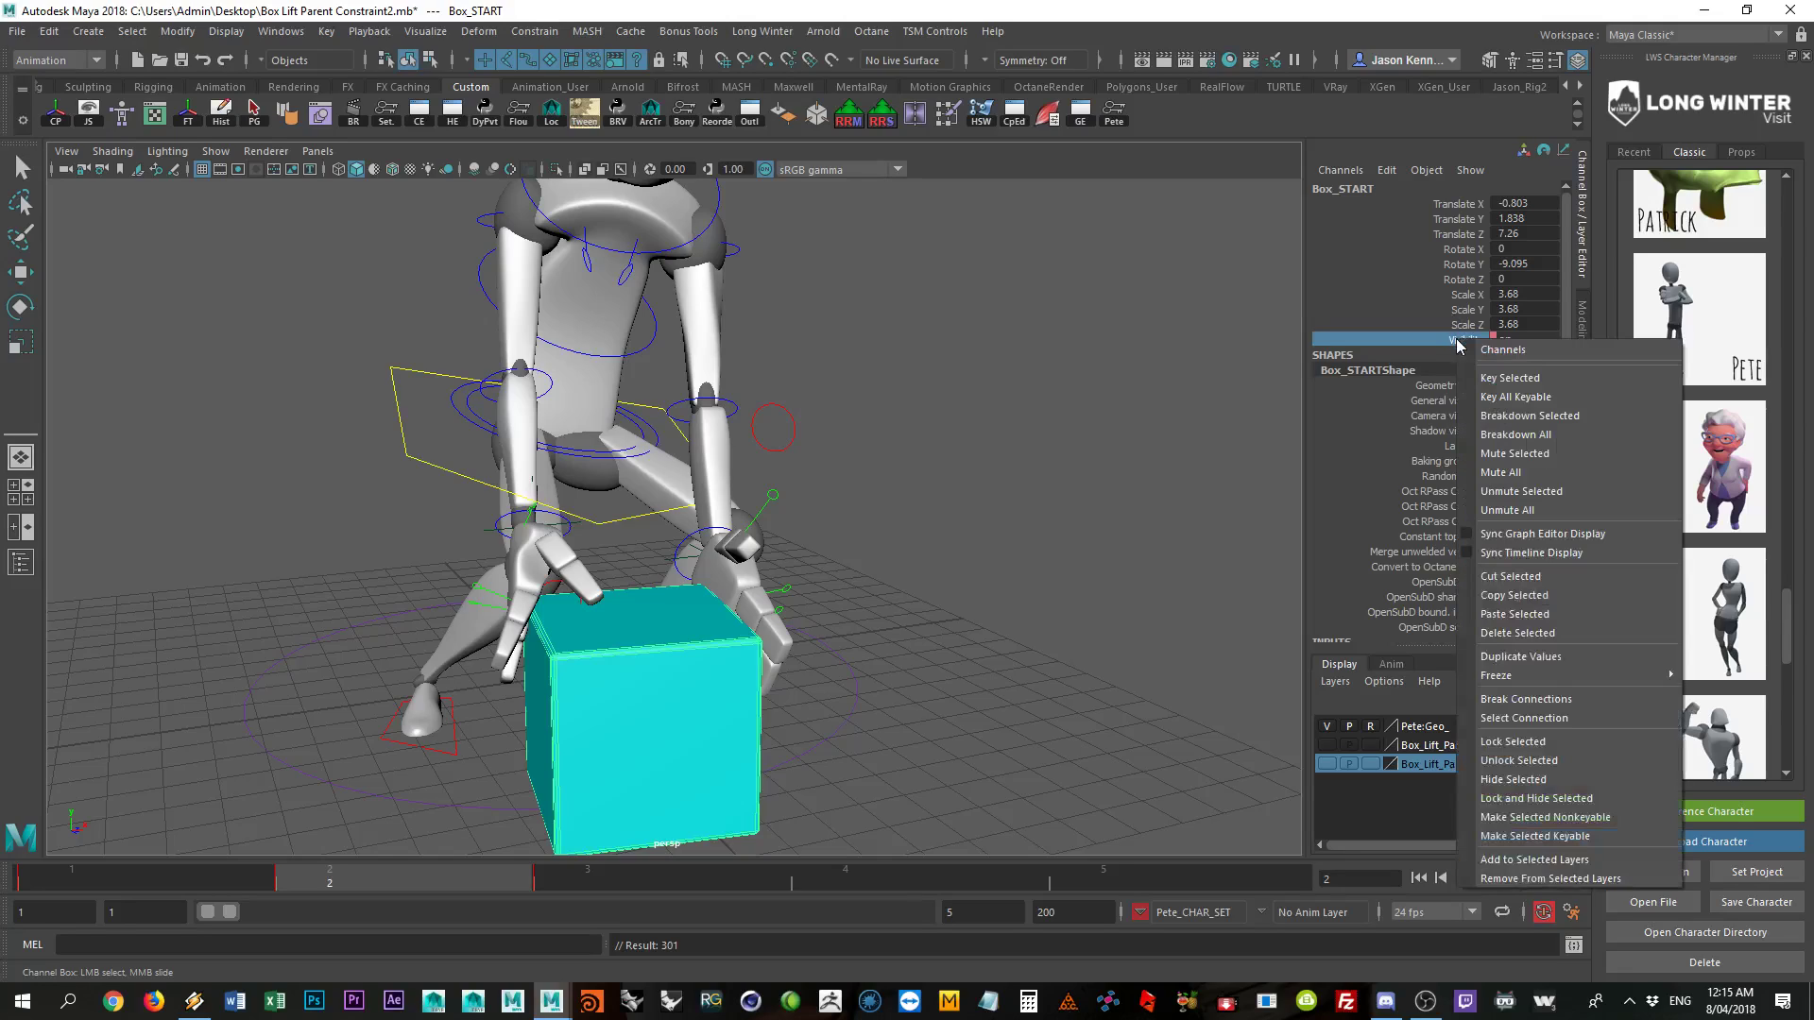
left_click(1488, 377)
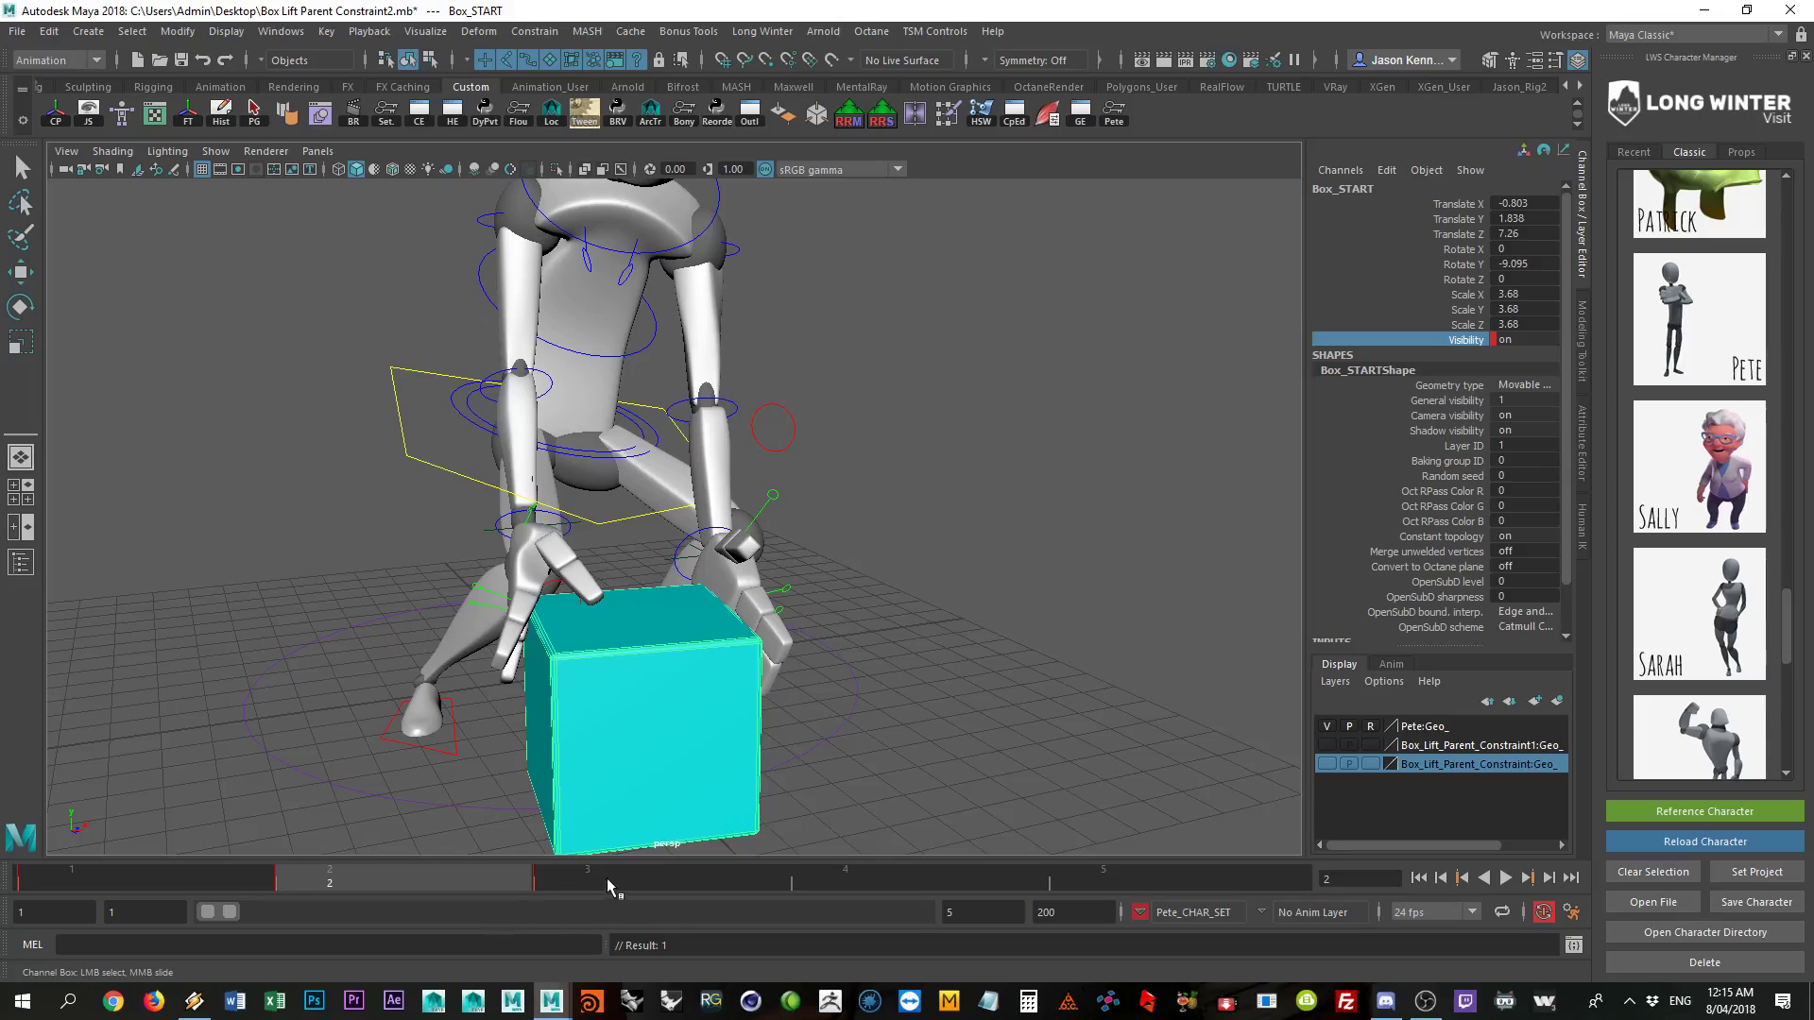
Step: Set Box_START's Visibility to 0 at frame 3
left_click(611, 883)
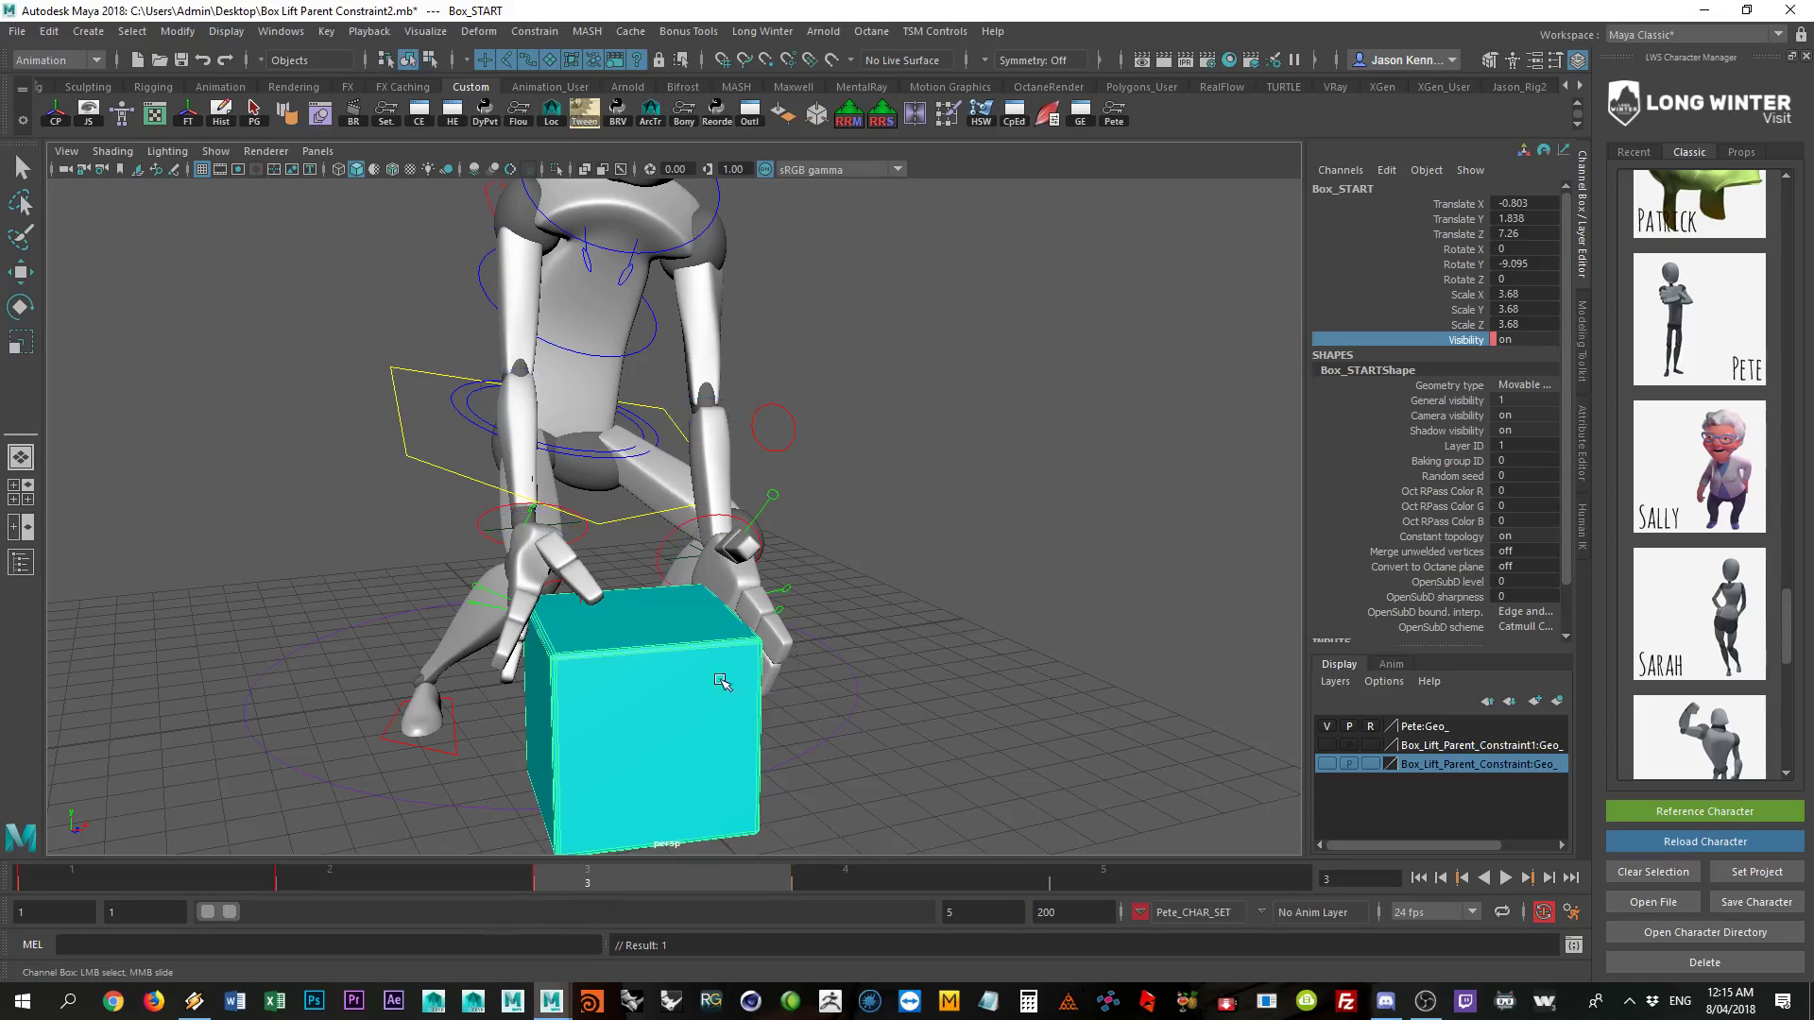
double_click(1508, 337)
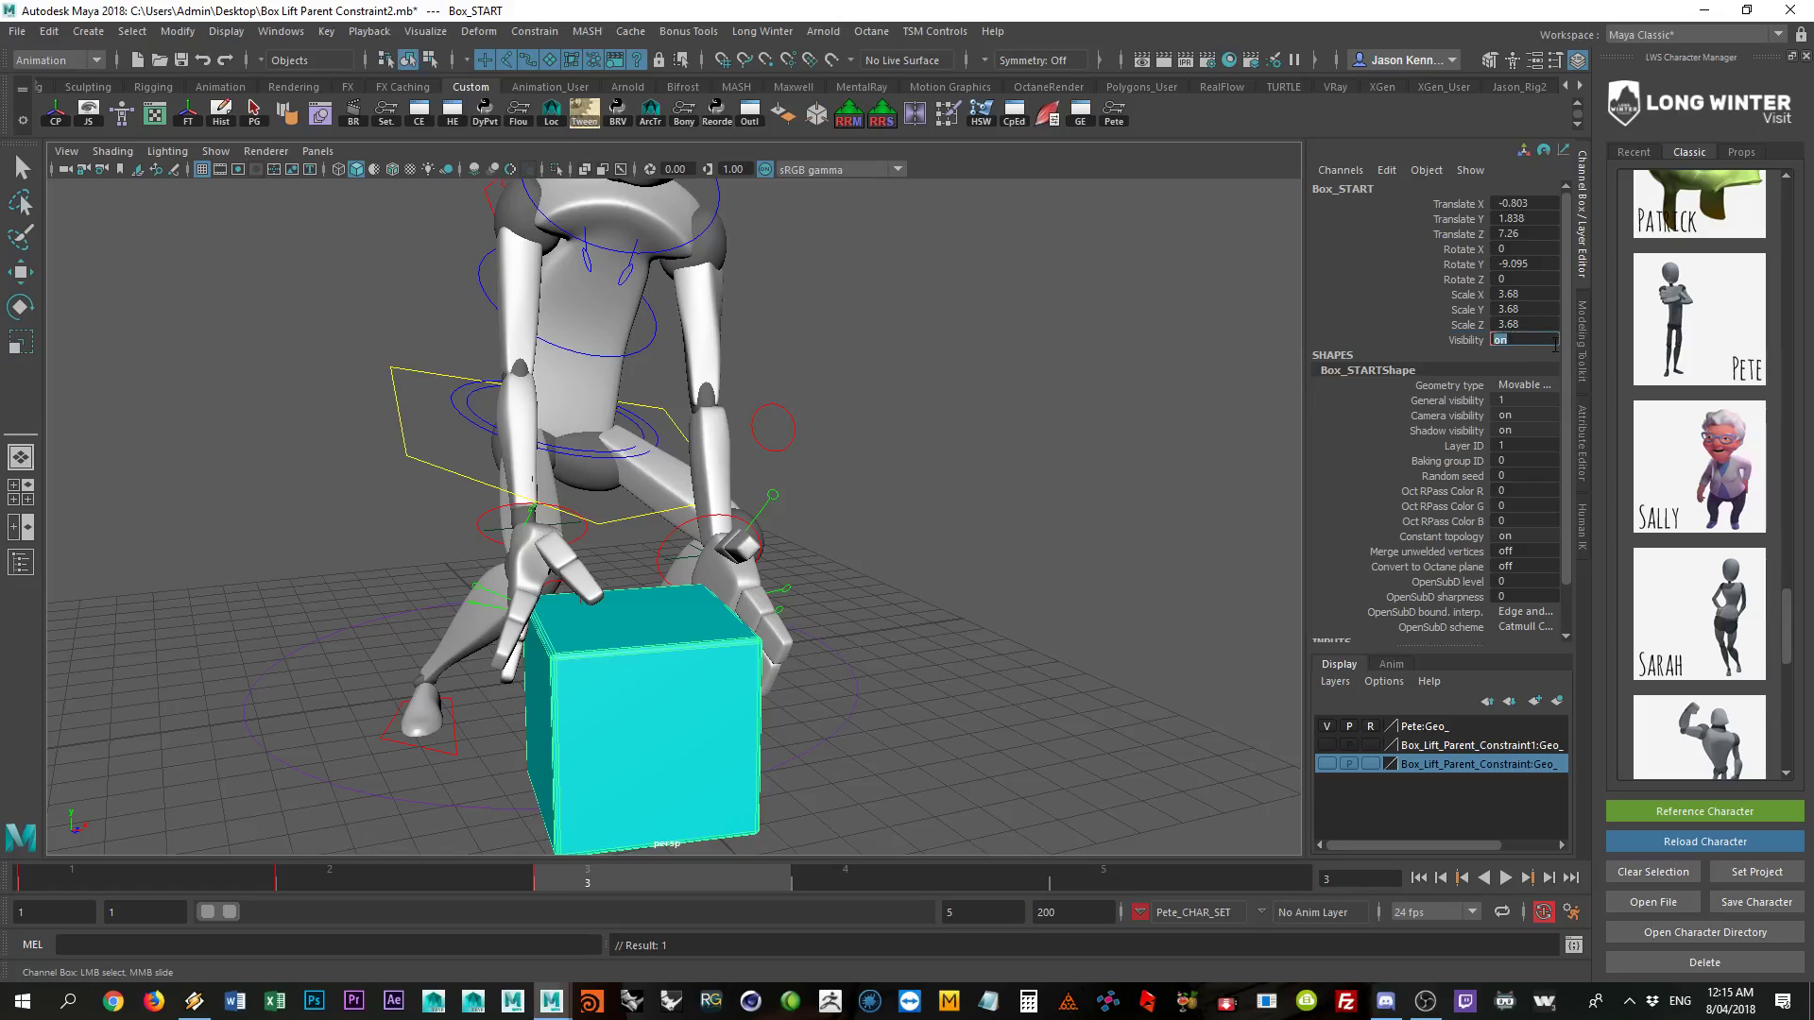
type("0")
key("Return")
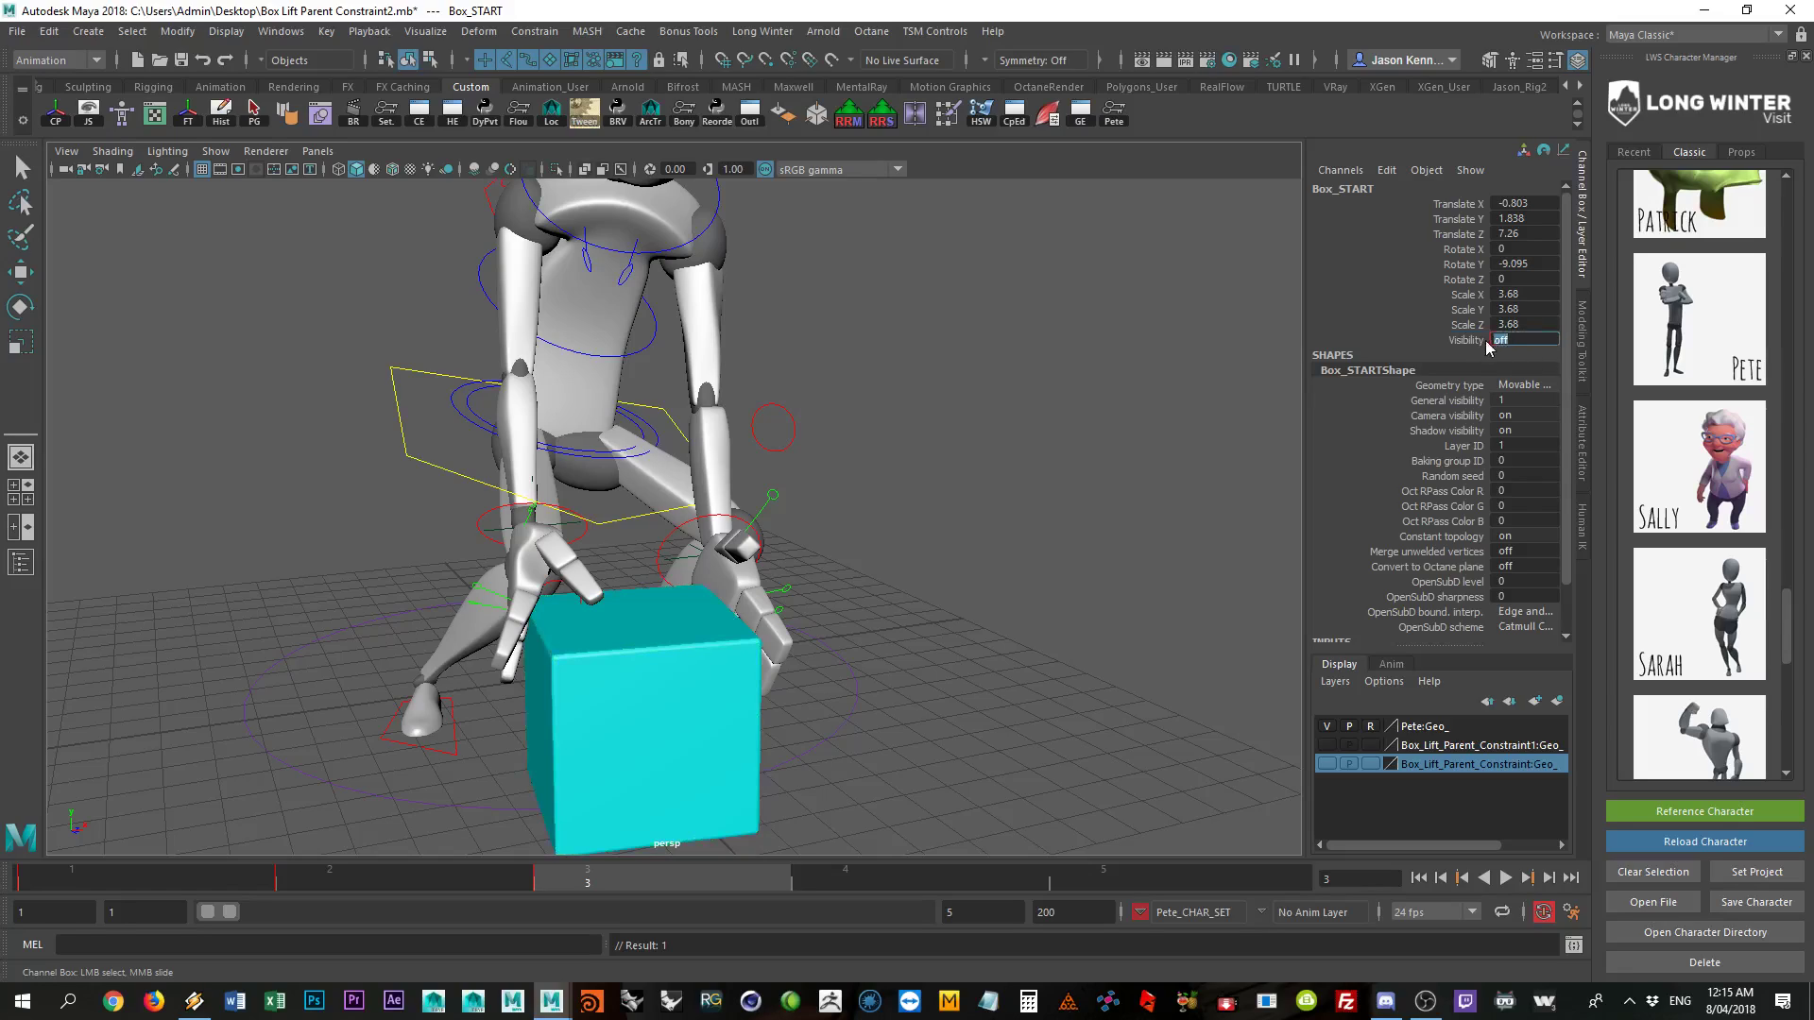
left_click(1479, 341)
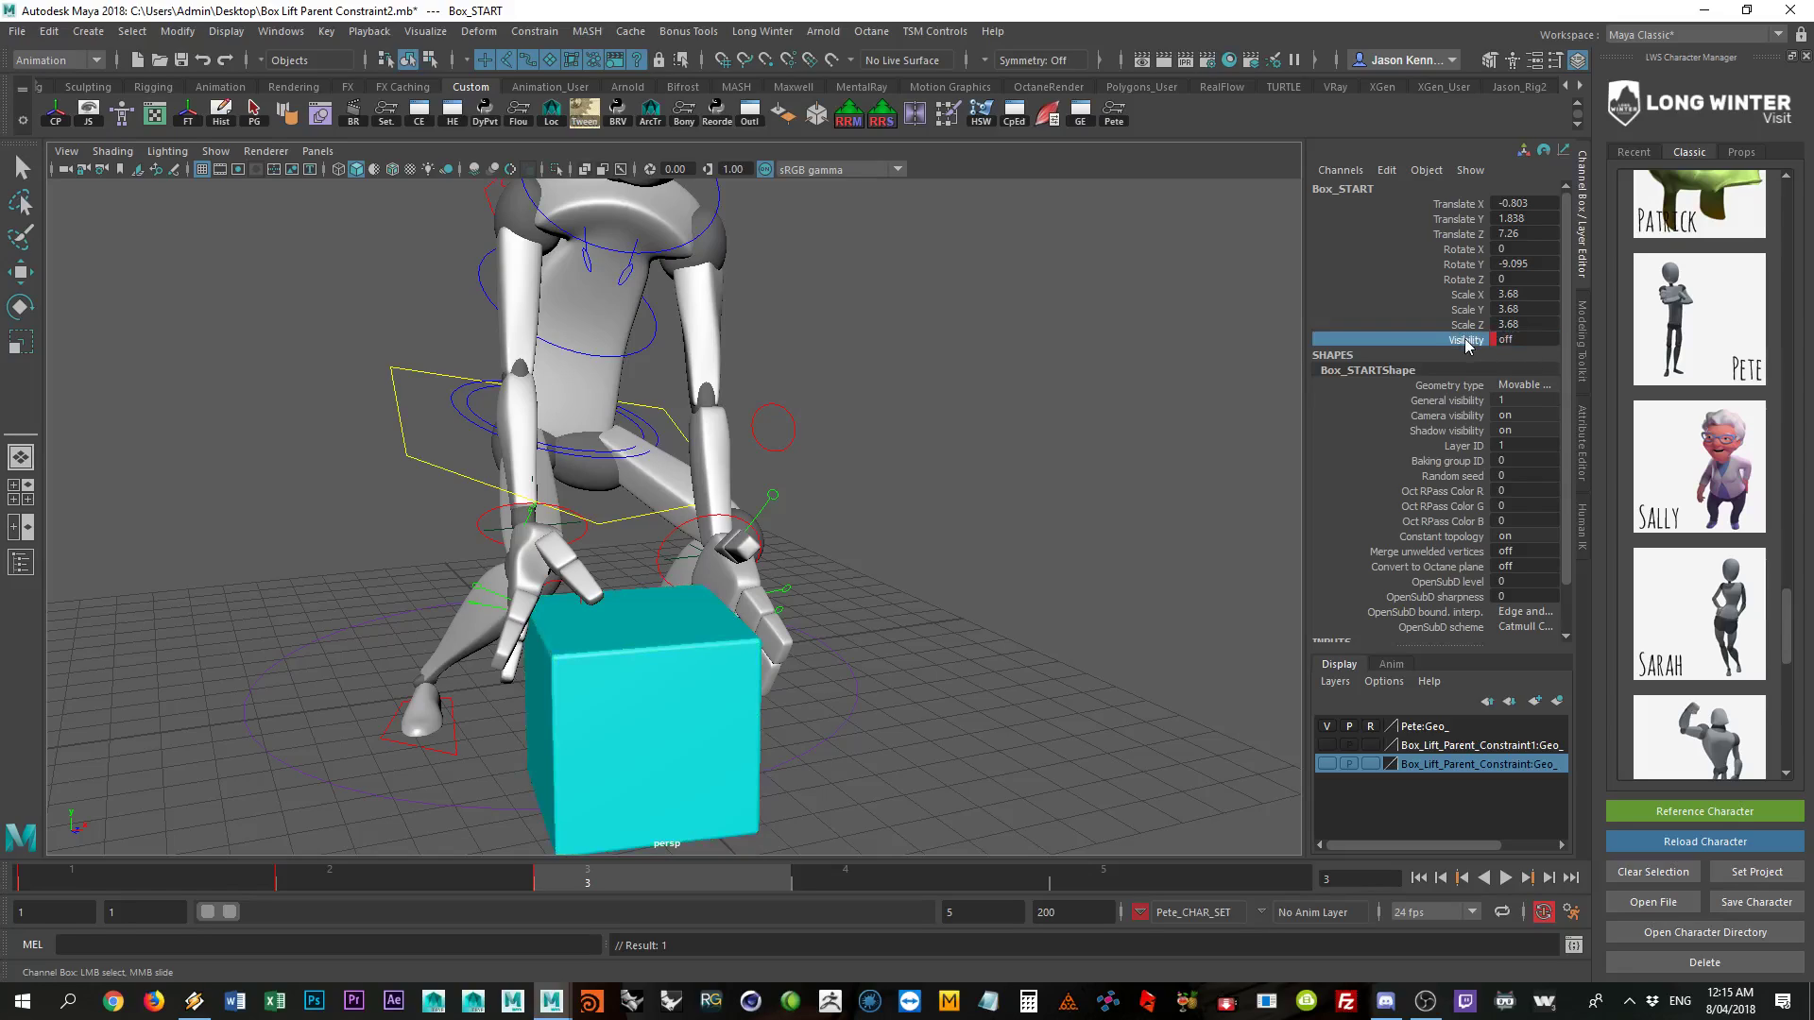
Step: Nudge Box_LIFT aside and play back frames 1–3 to check the swap
left_click(604, 777)
key("w")
mouse_move(609, 780)
middle_mouse_down()
mouse_move(661, 782)
mouse_move(614, 784)
middle_mouse_up()
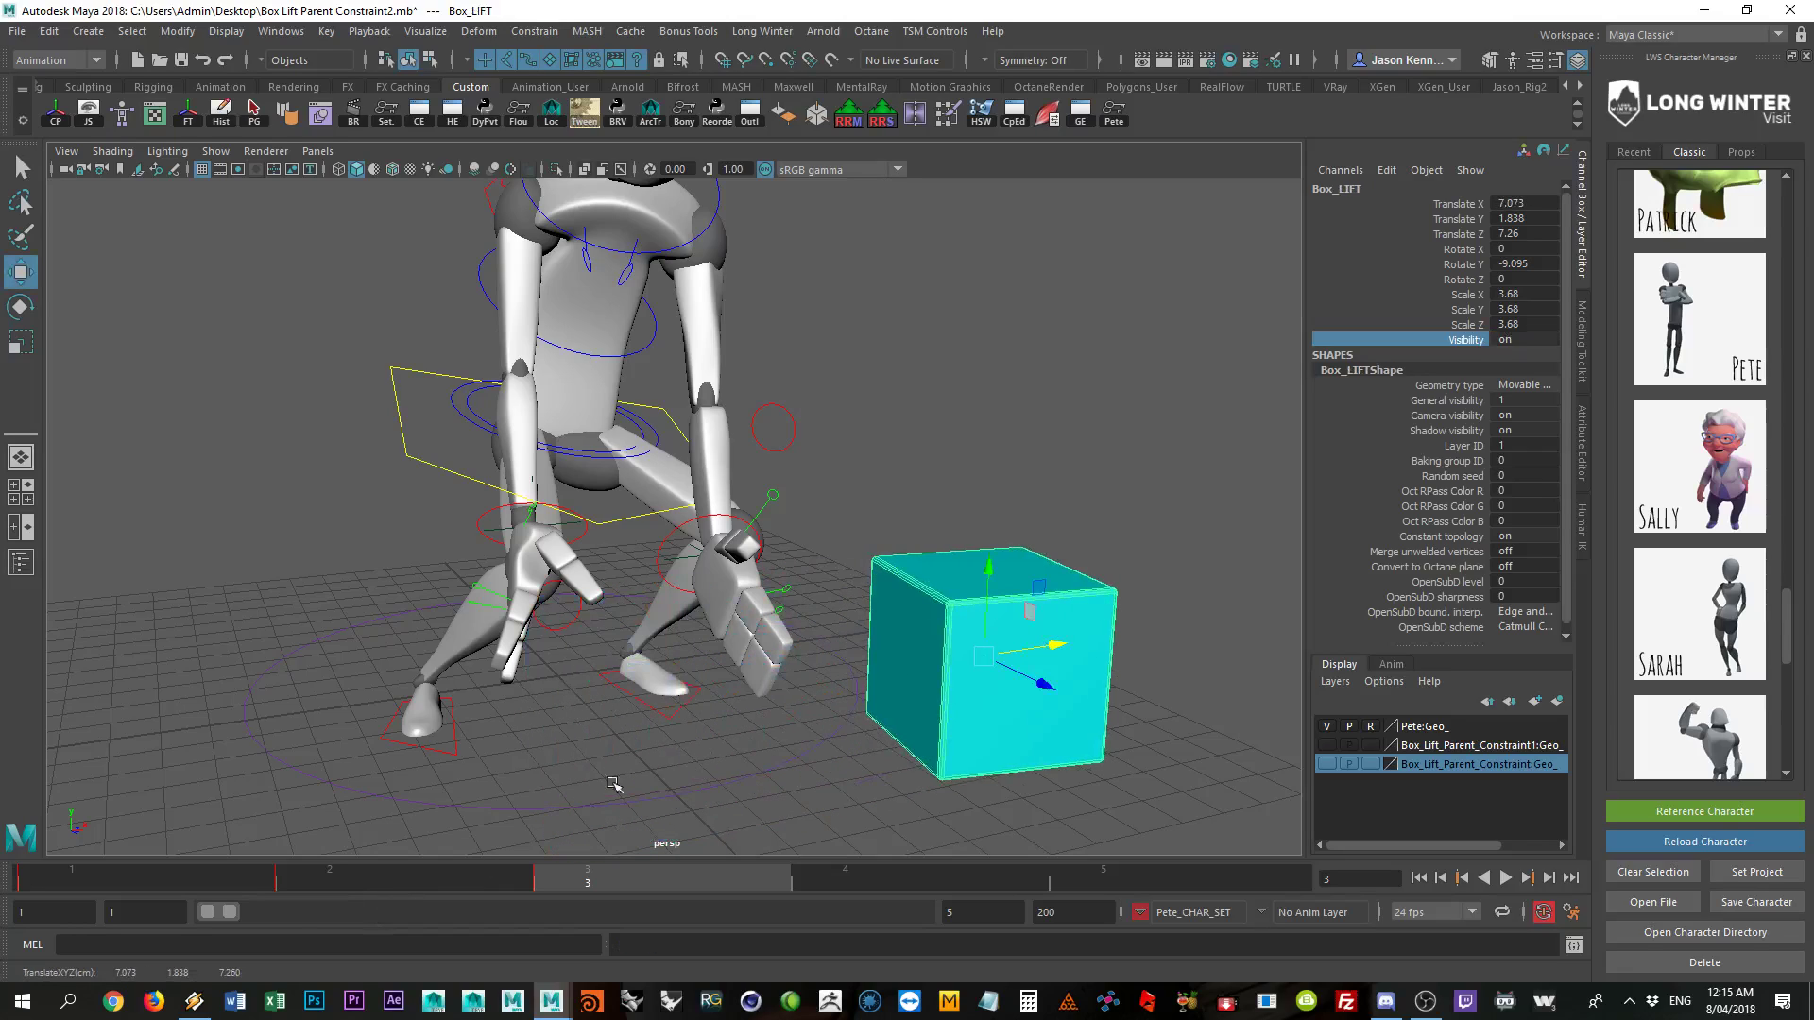
left_click(202, 875)
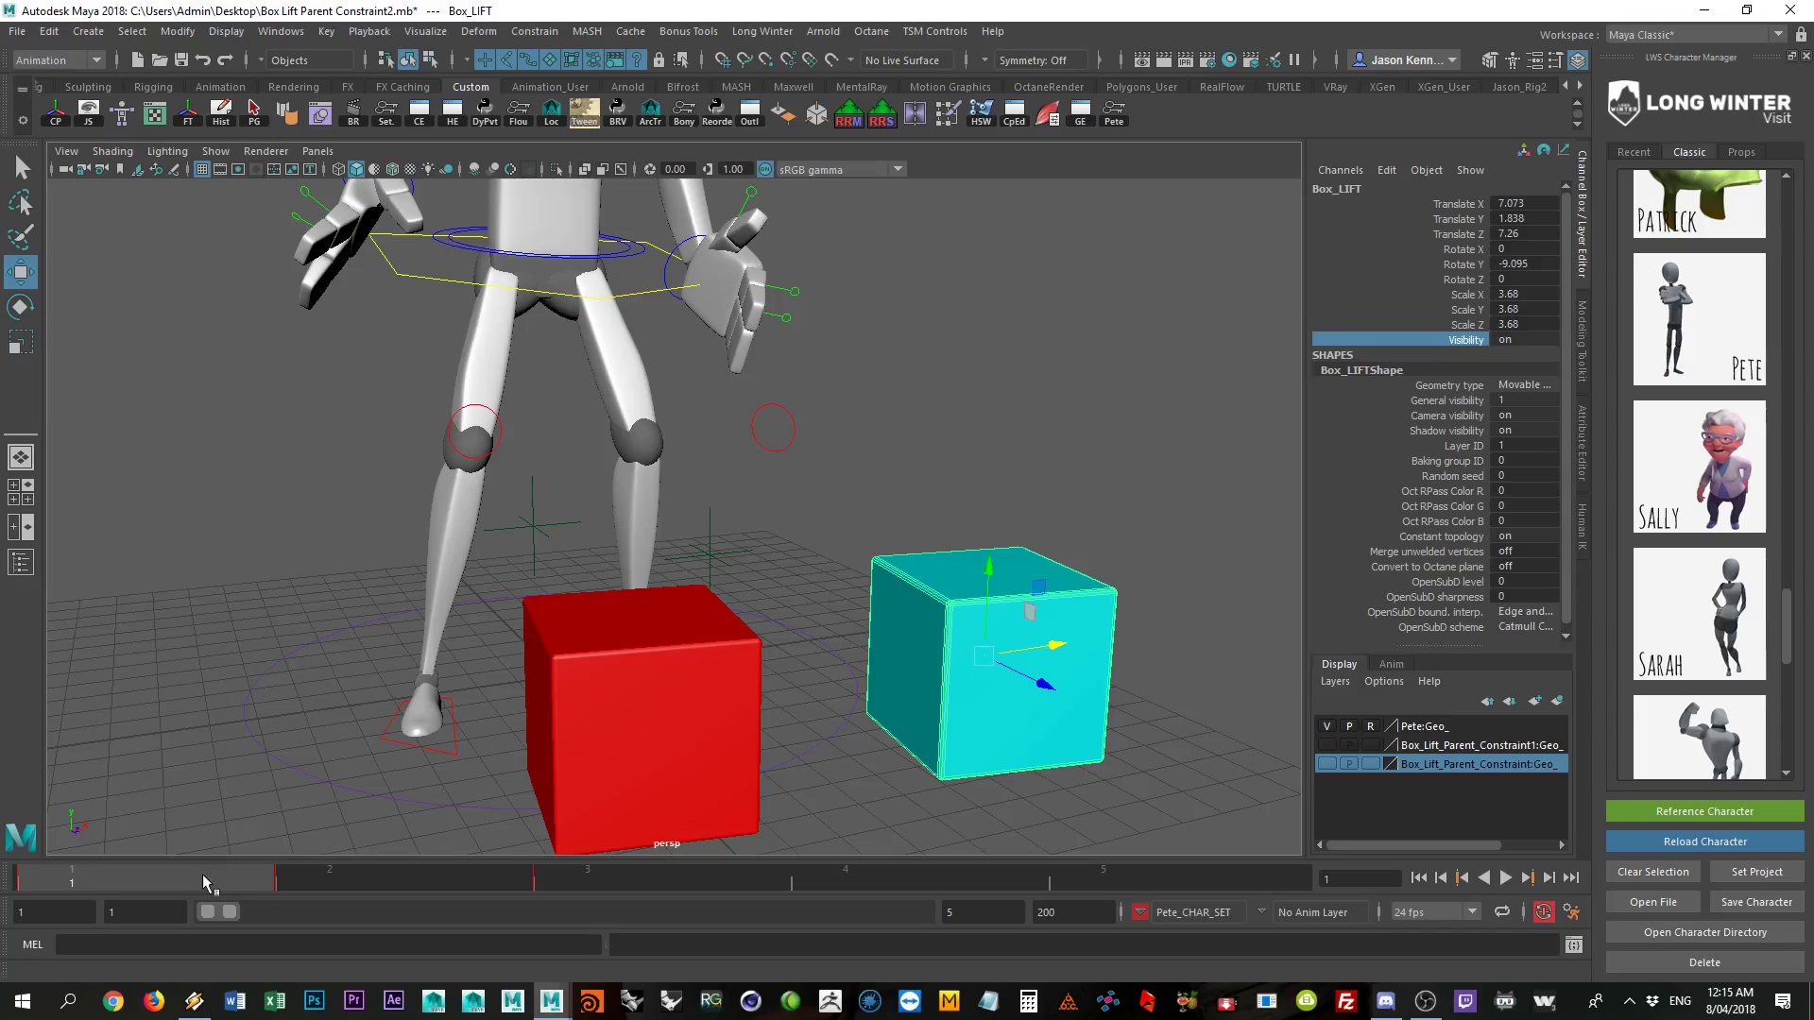
key("alt+v")
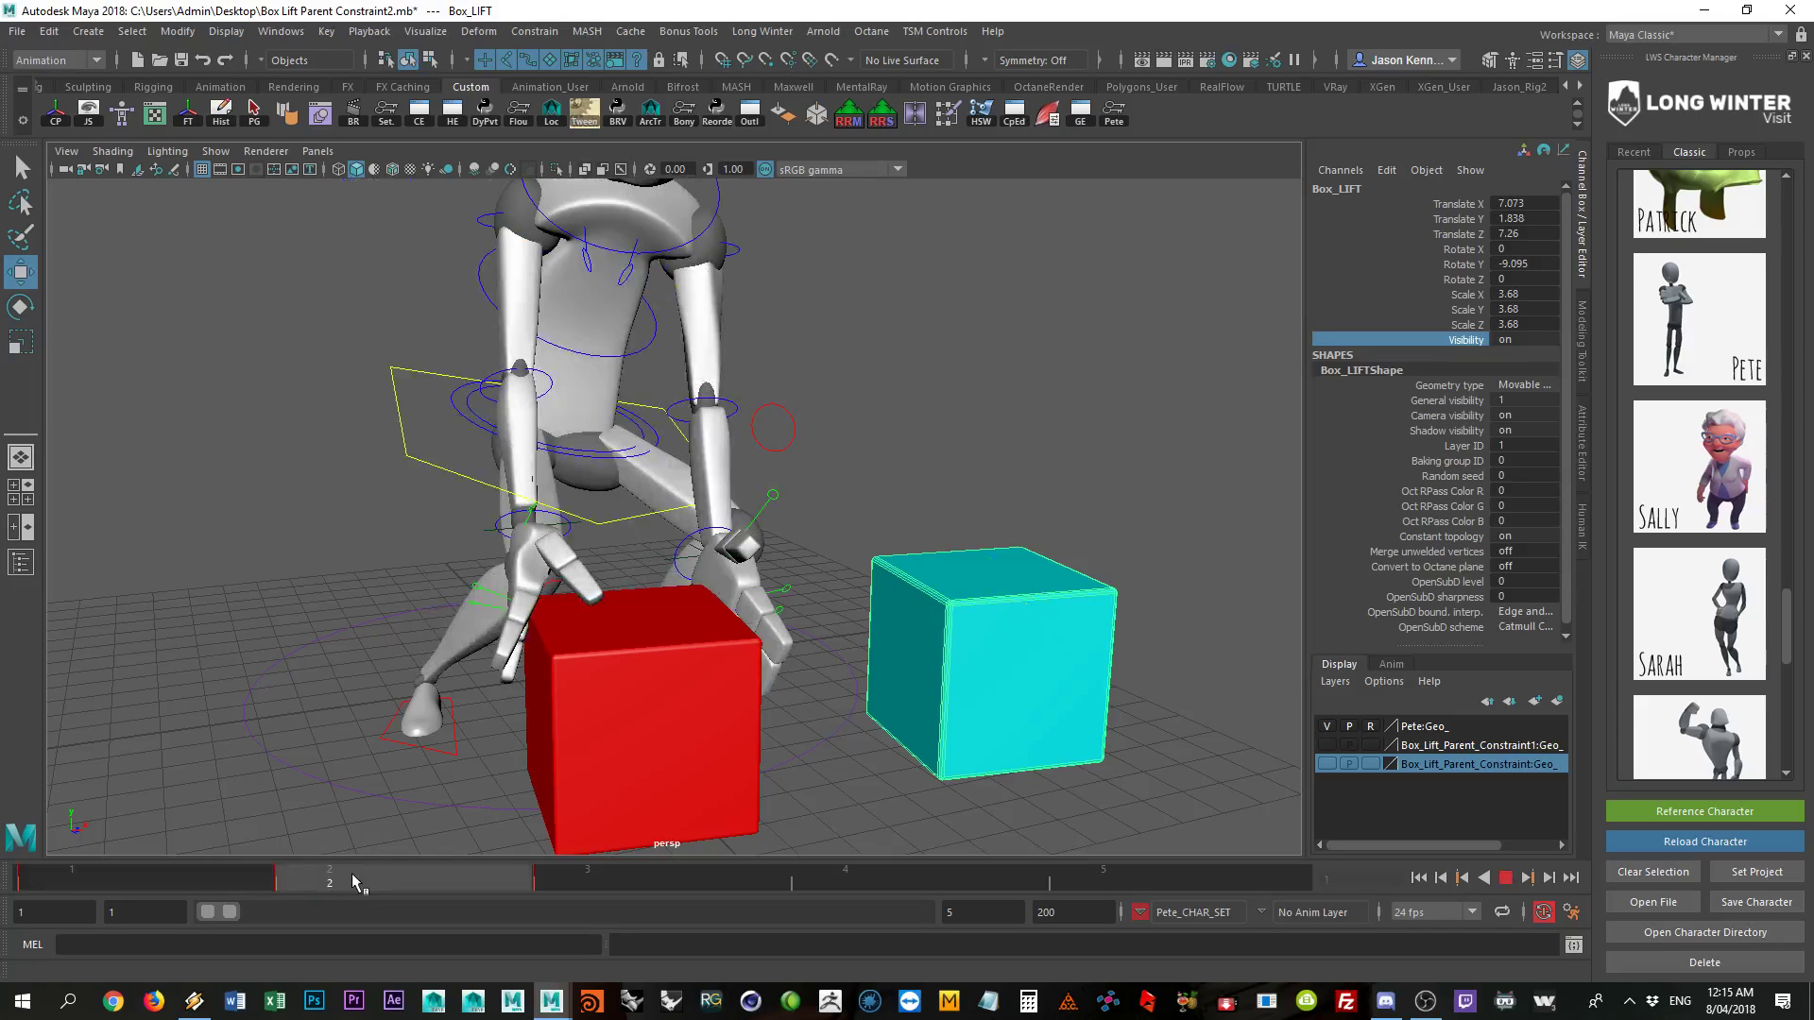
left_click(565, 881)
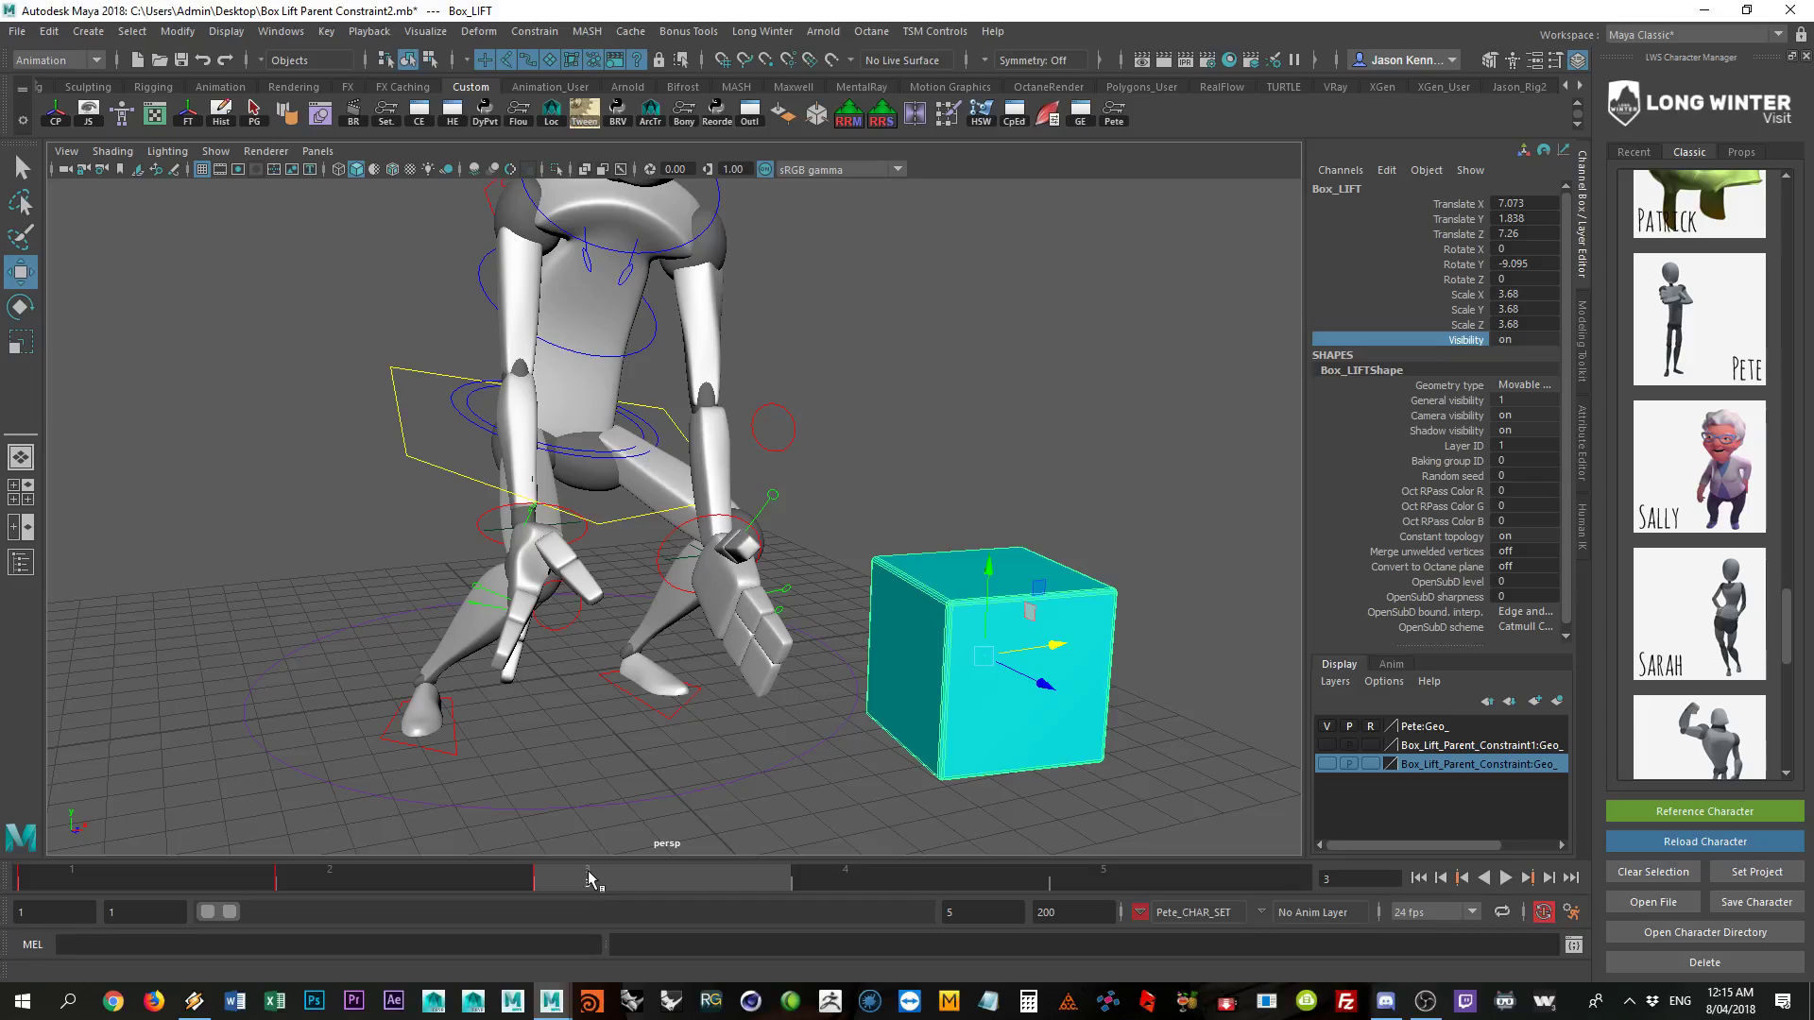
Step: Undo the accidental position key and the earlier move of Box_LIFT
key("shift+w")
key("ctrl+z")
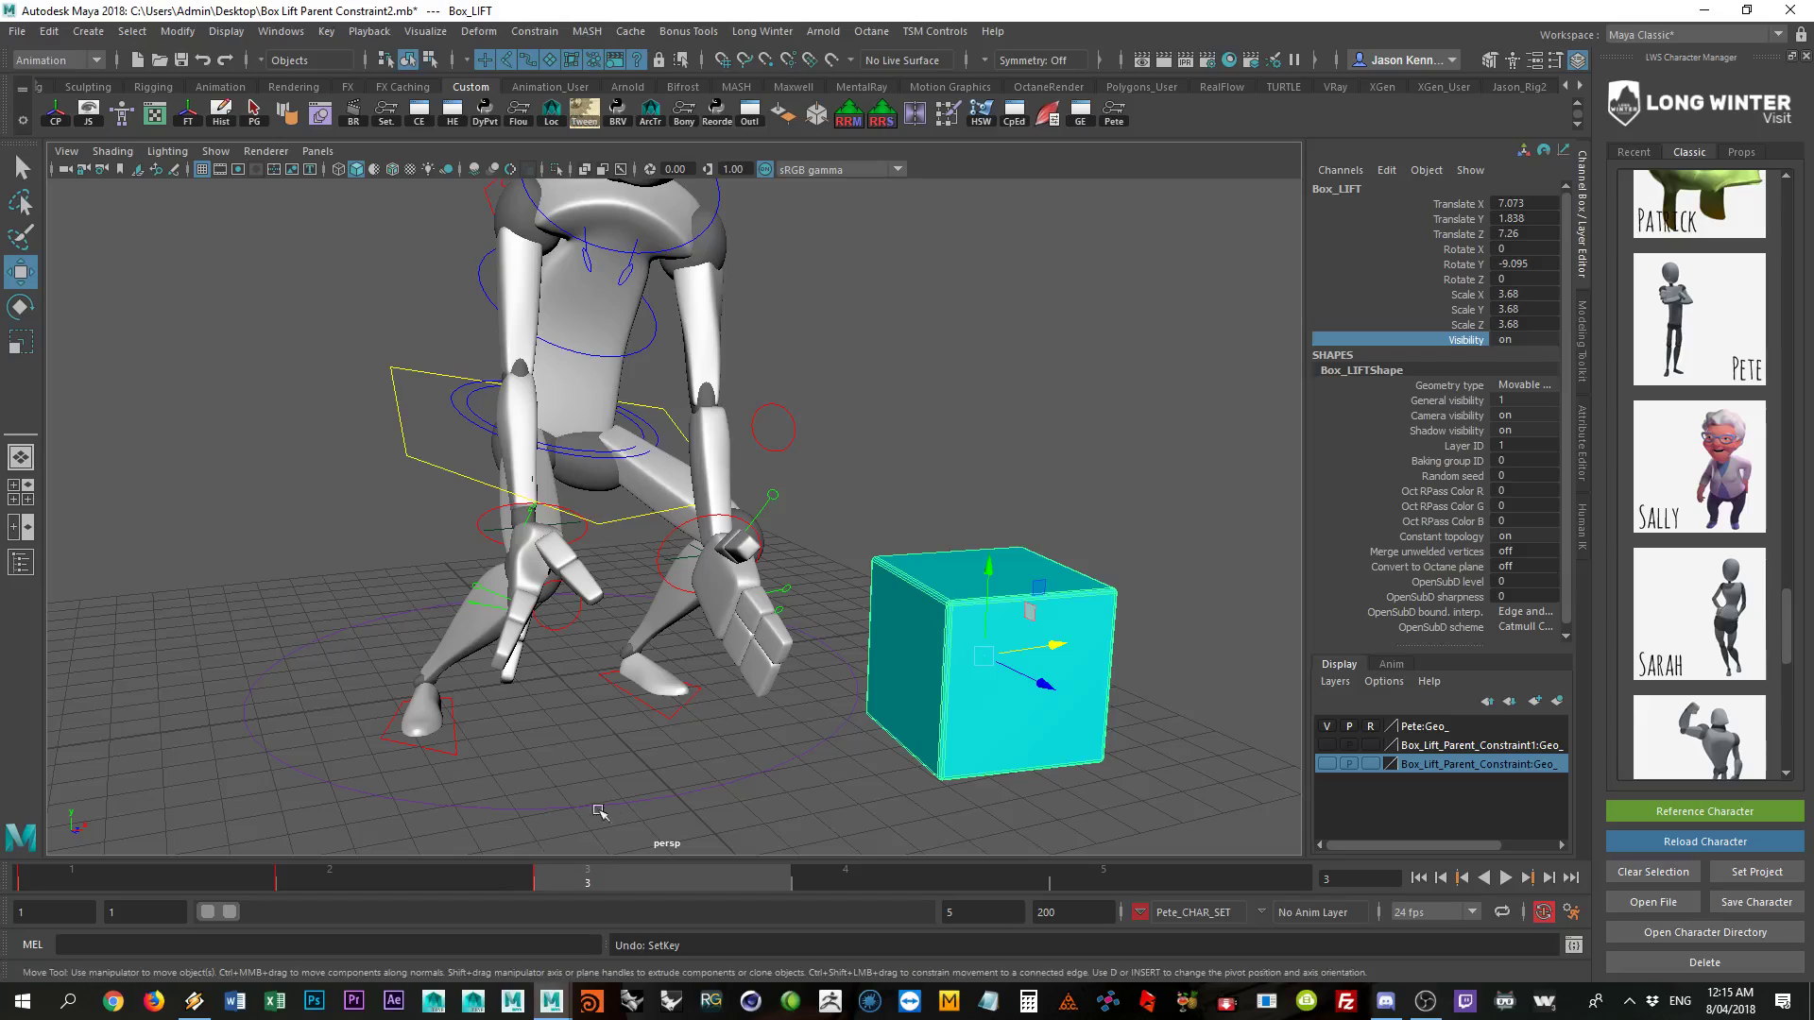
key("ctrl+z")
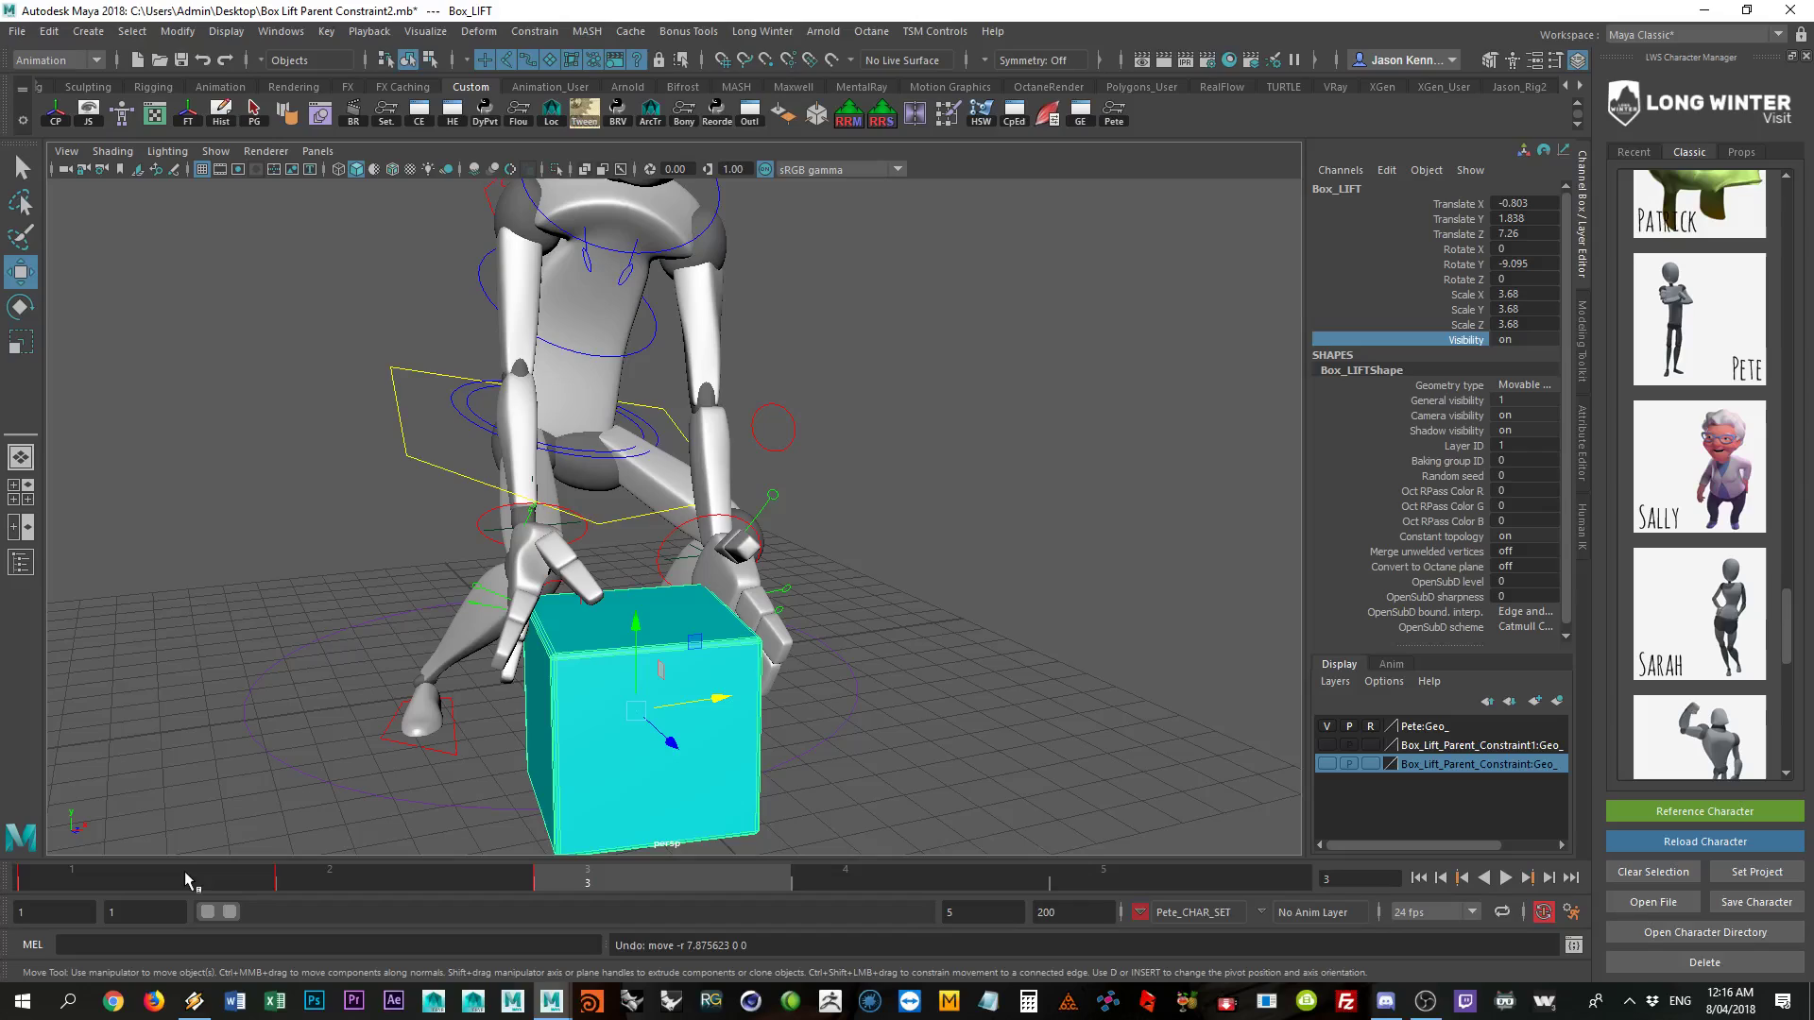
Step: Key Box_LIFT's Visibility off at frames 1 and 2
left_click(272, 876)
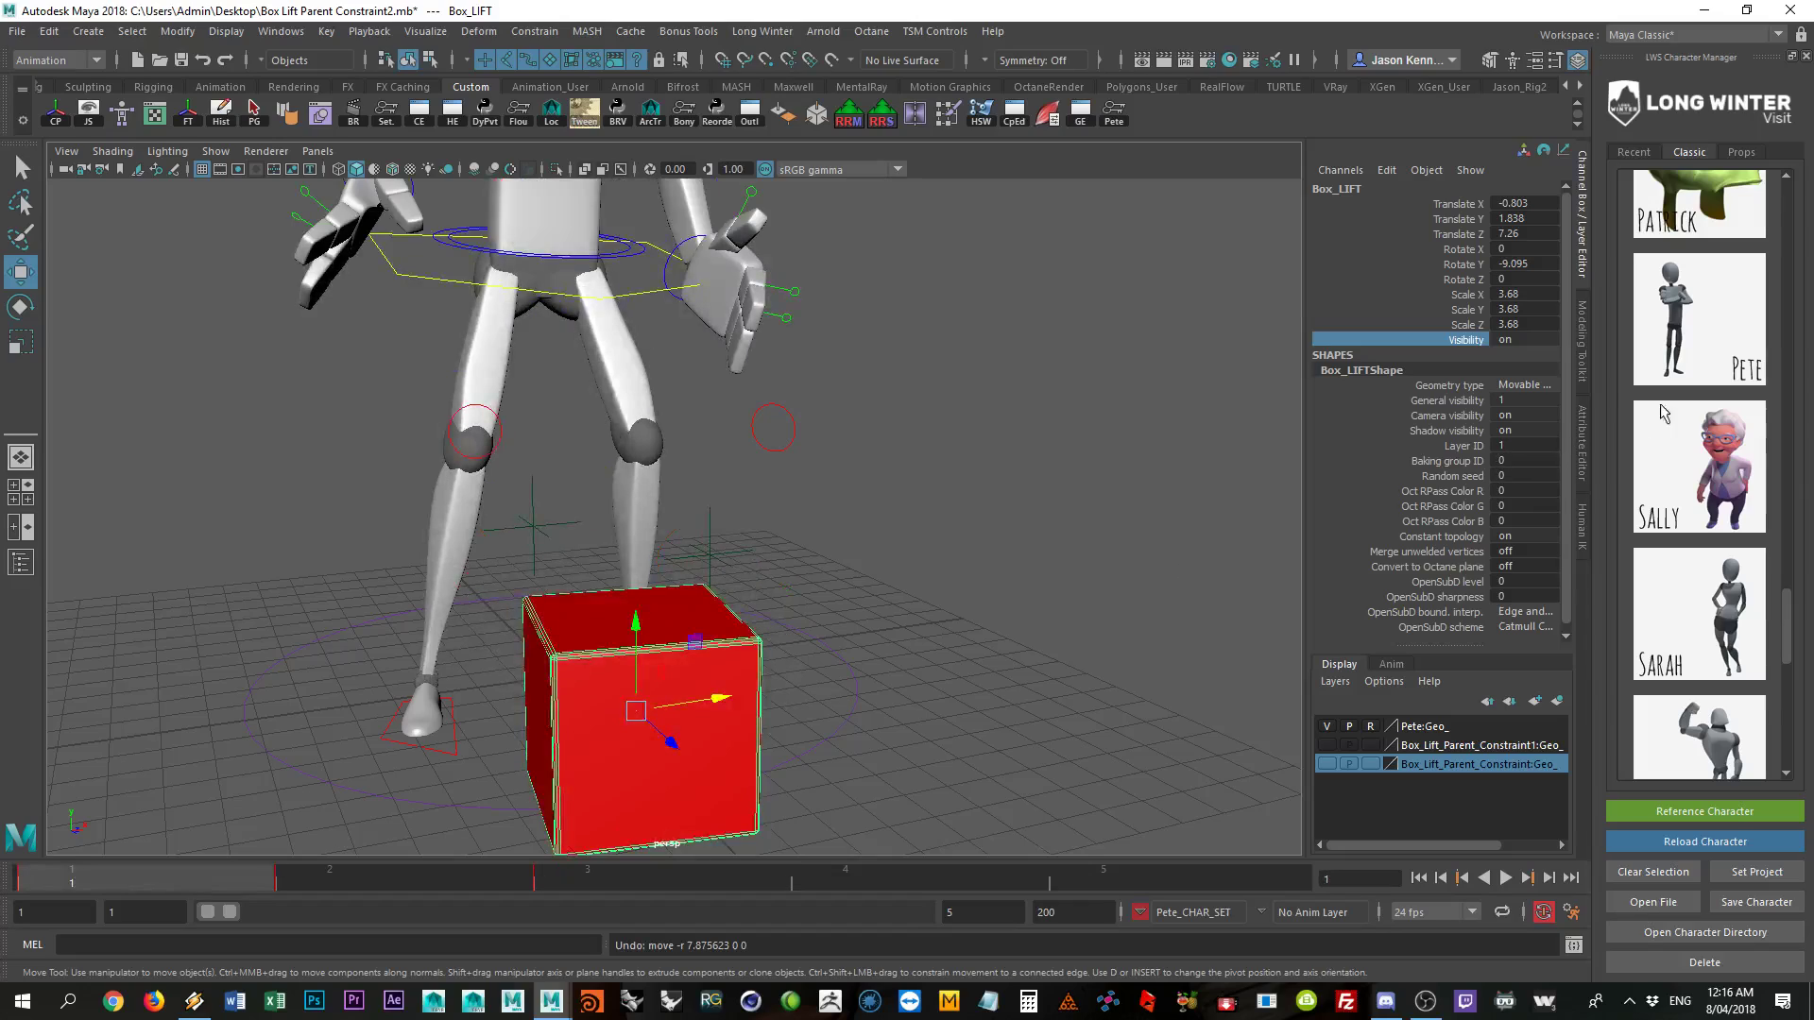
double_click(1521, 339)
type("0")
key("Return")
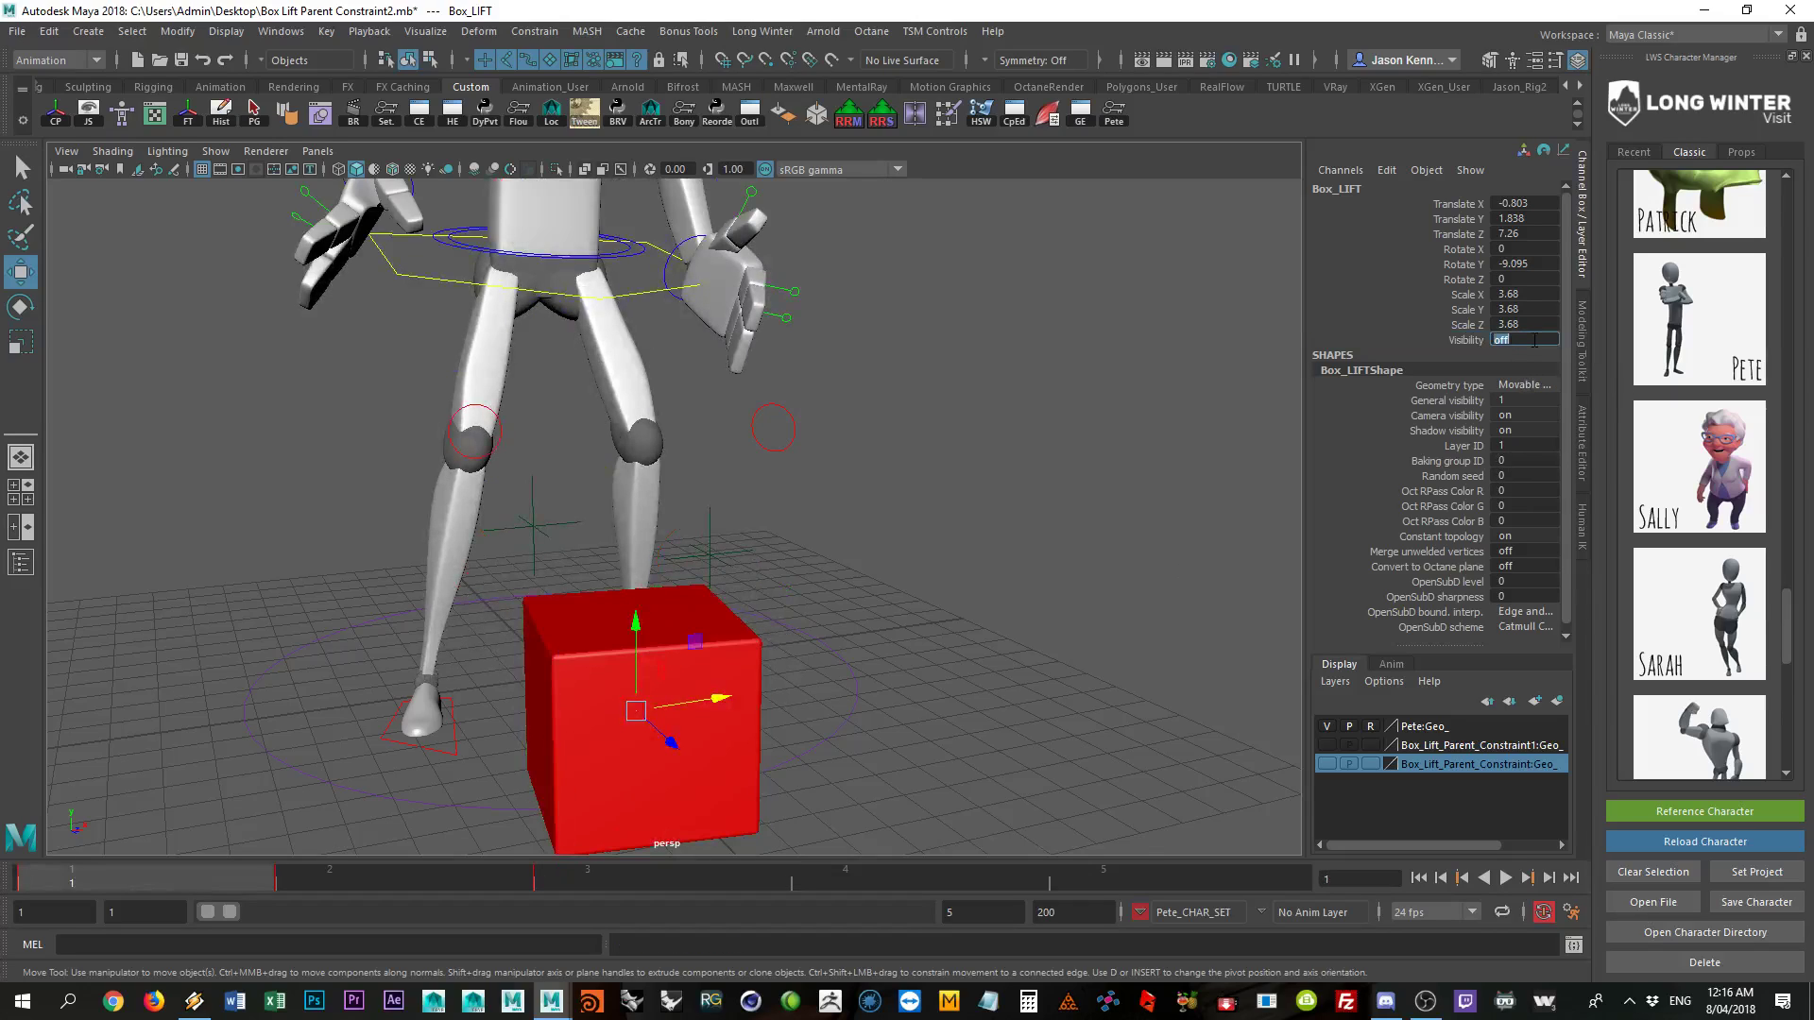
right_click(1471, 340)
left_click(1498, 375)
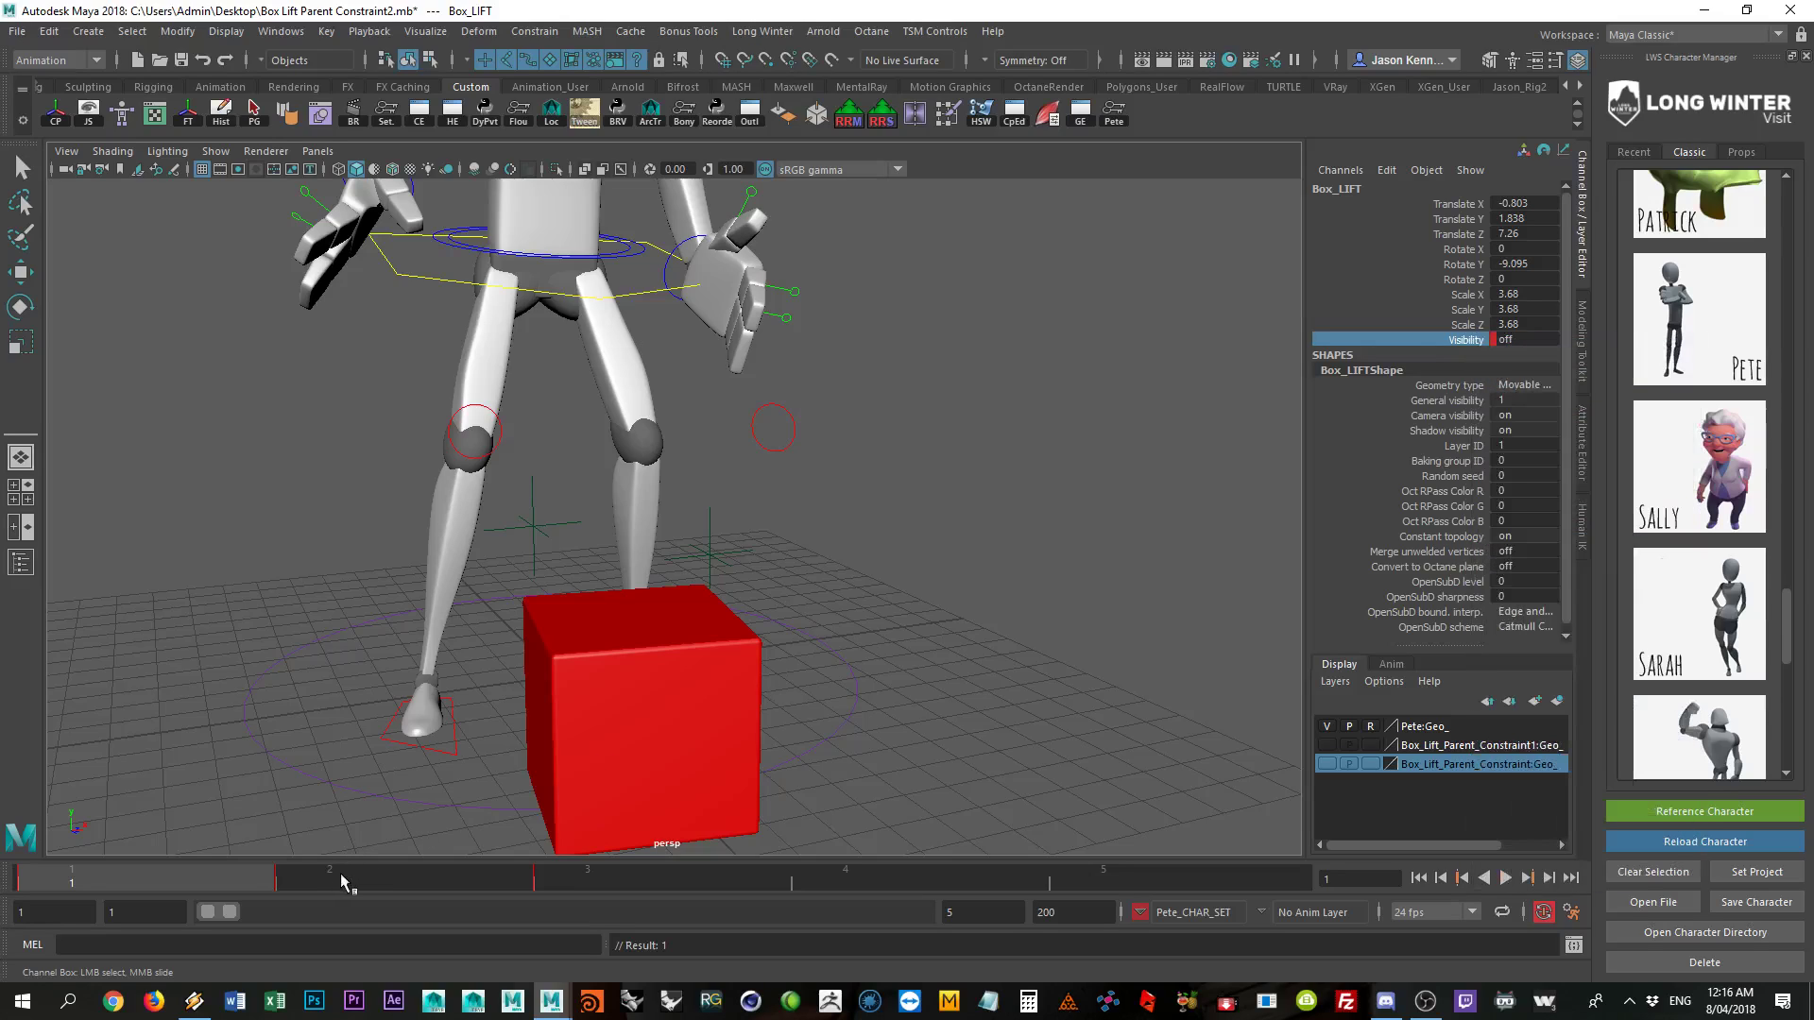
key("period")
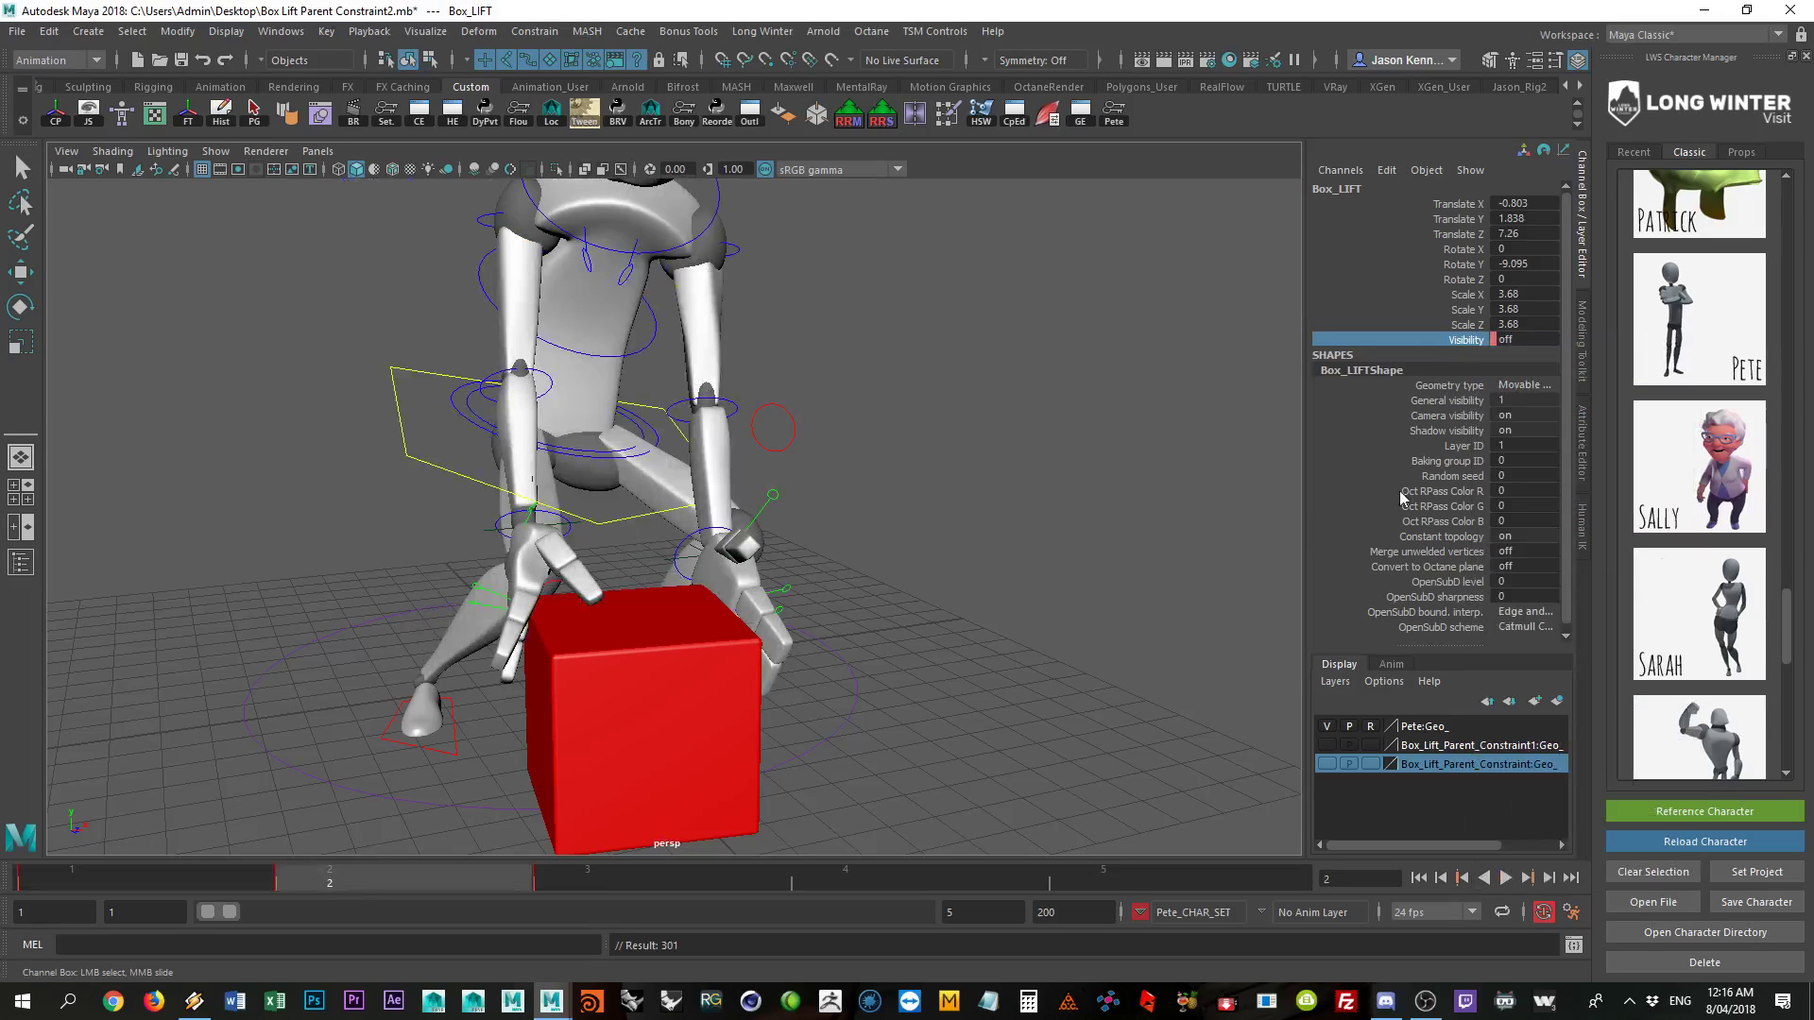
right_click(1493, 343)
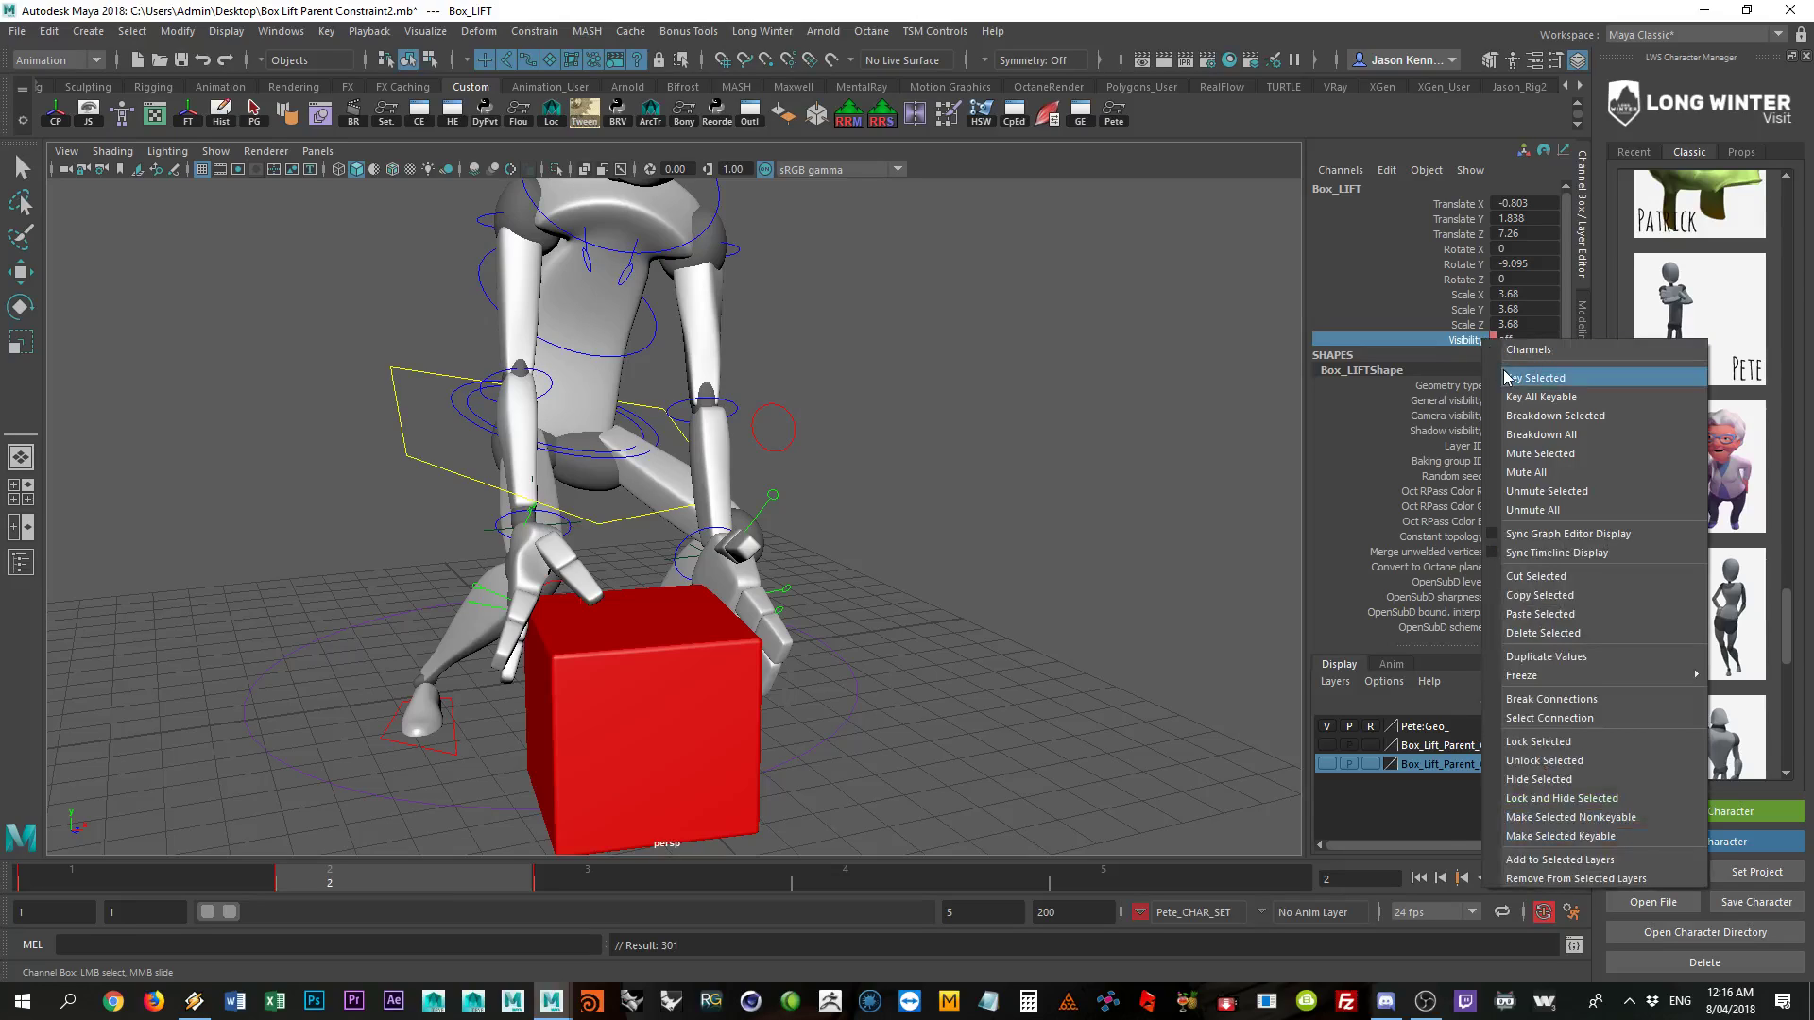
left_click(1510, 378)
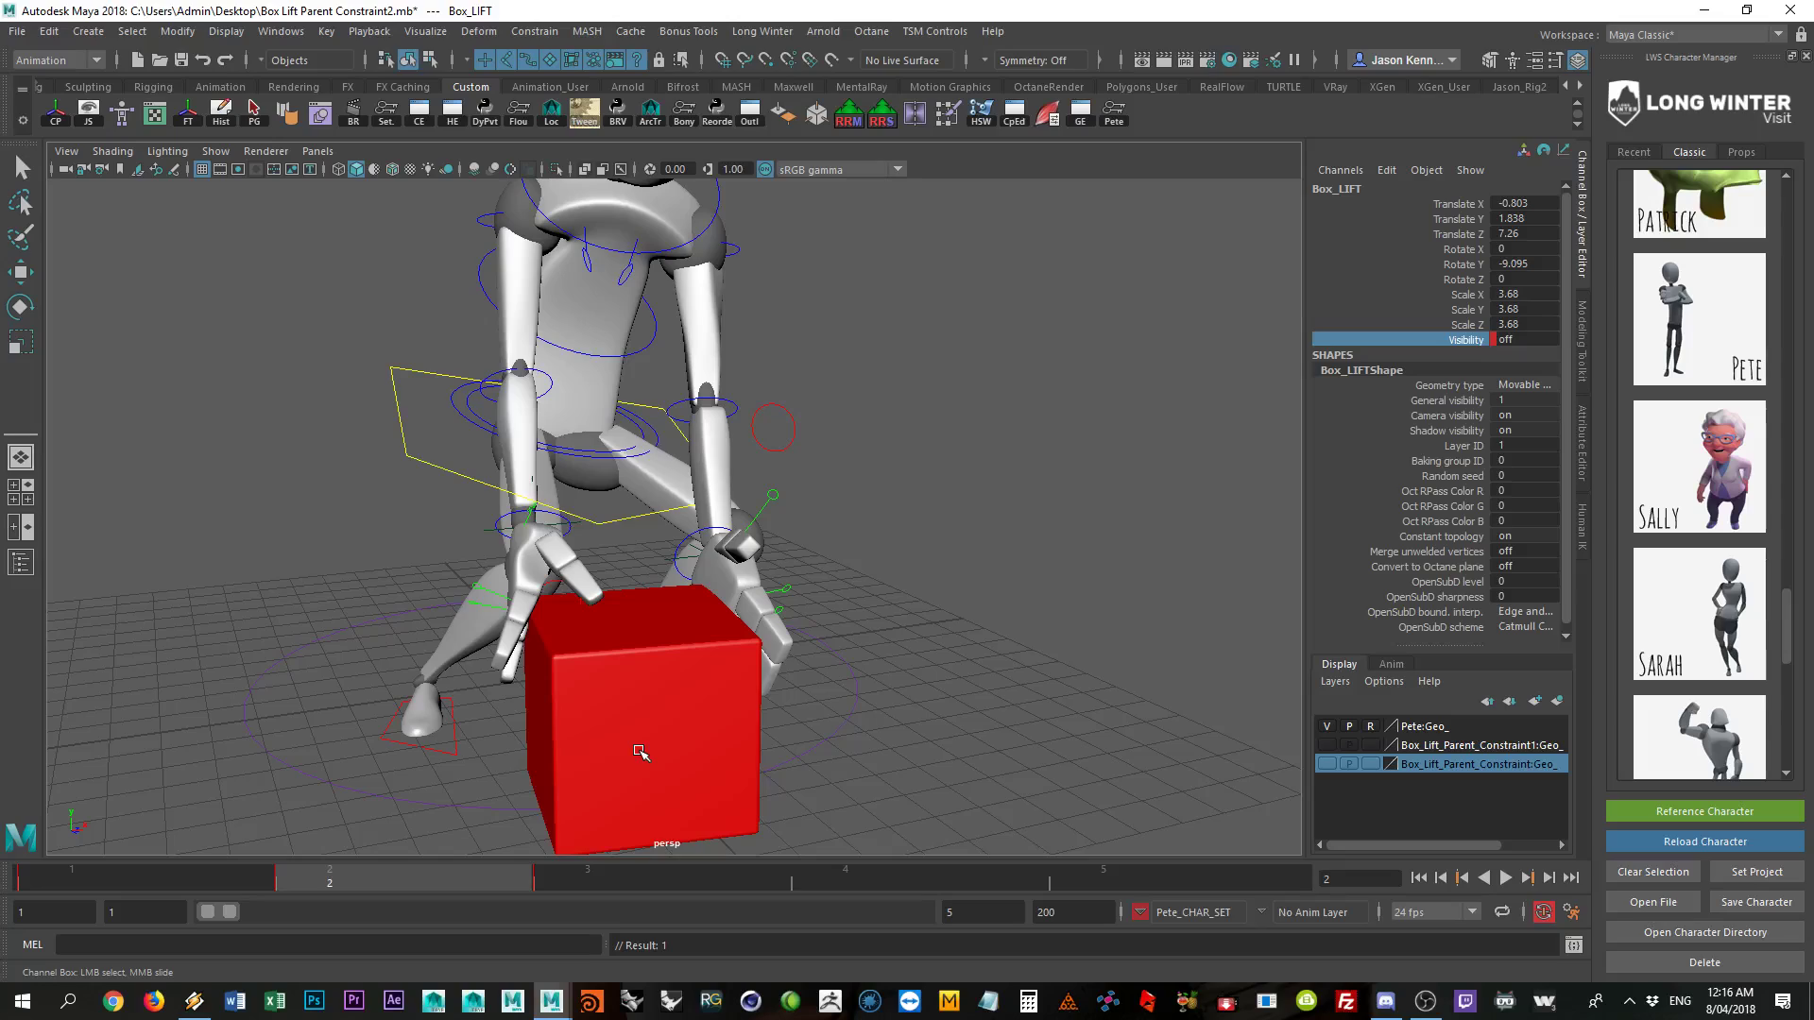
Step: Key Box_LIFT's Visibility on at frame 3
left_click(586, 874)
double_click(1503, 340)
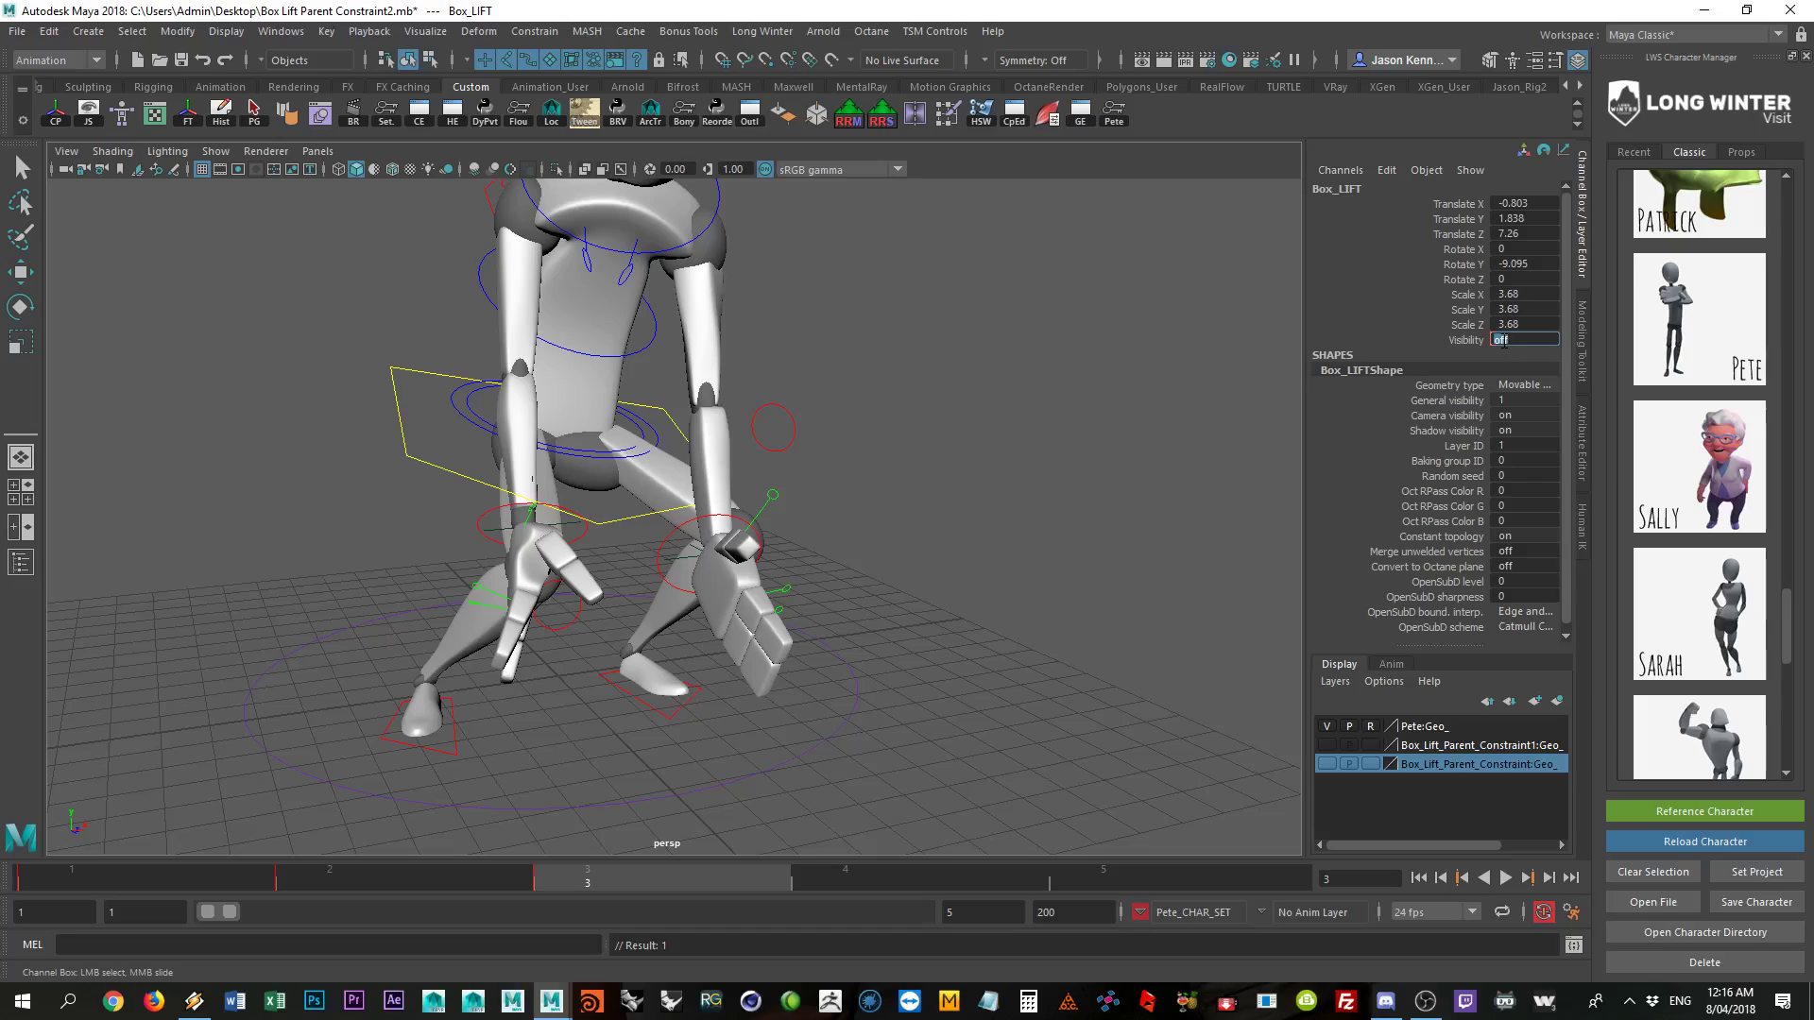
type("on")
key("Return")
right_click(1476, 340)
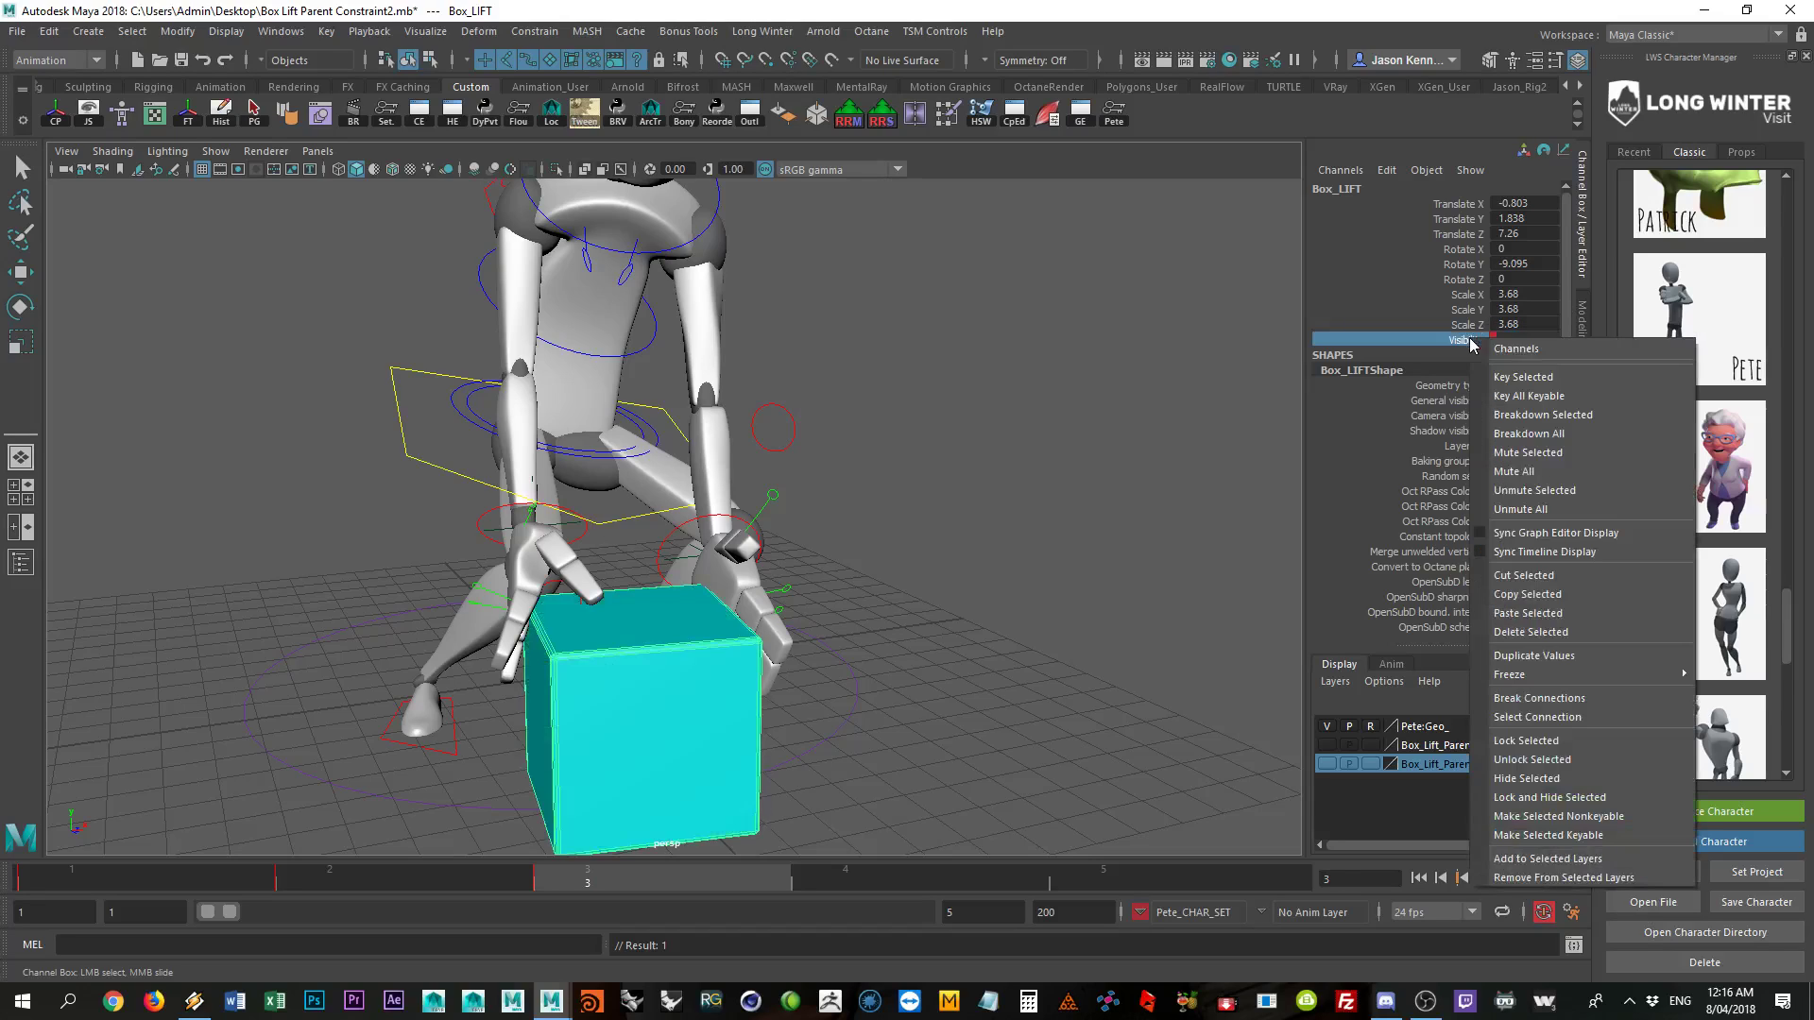
left_click(1522, 377)
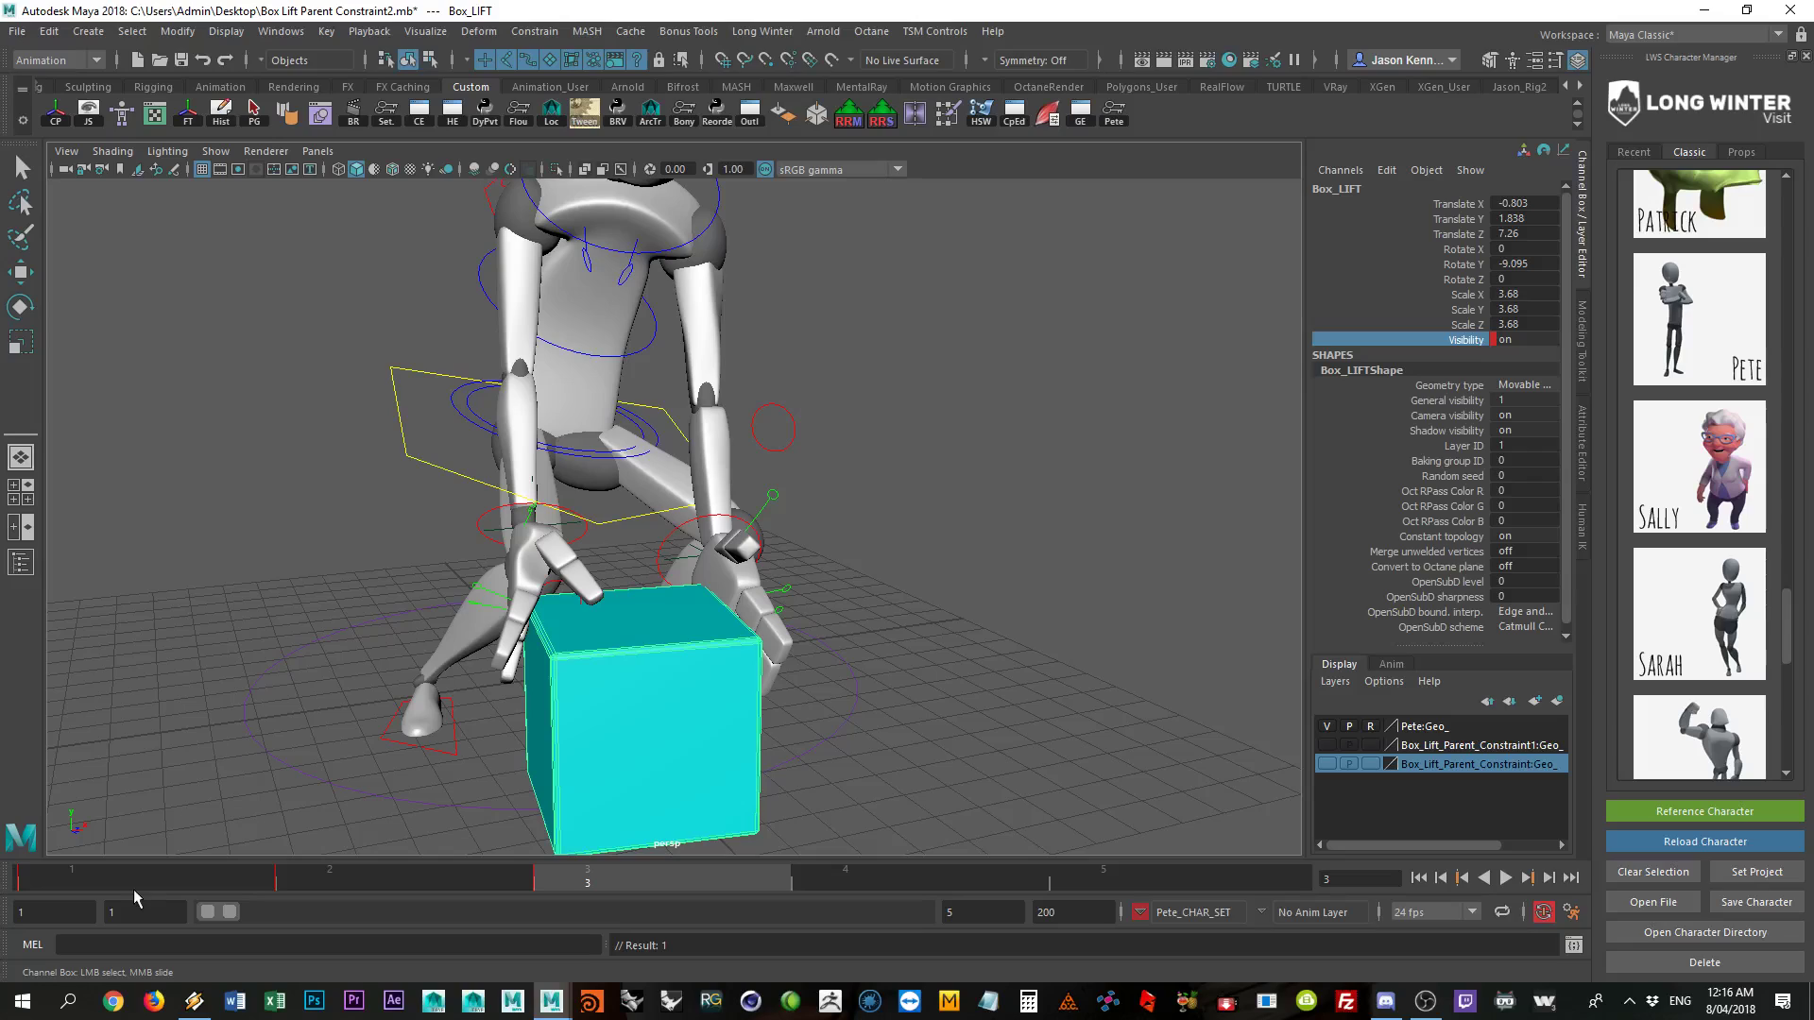
left_click_drag(146, 870, 586, 883)
right_click_drag(510, 614, 661, 638, "alt")
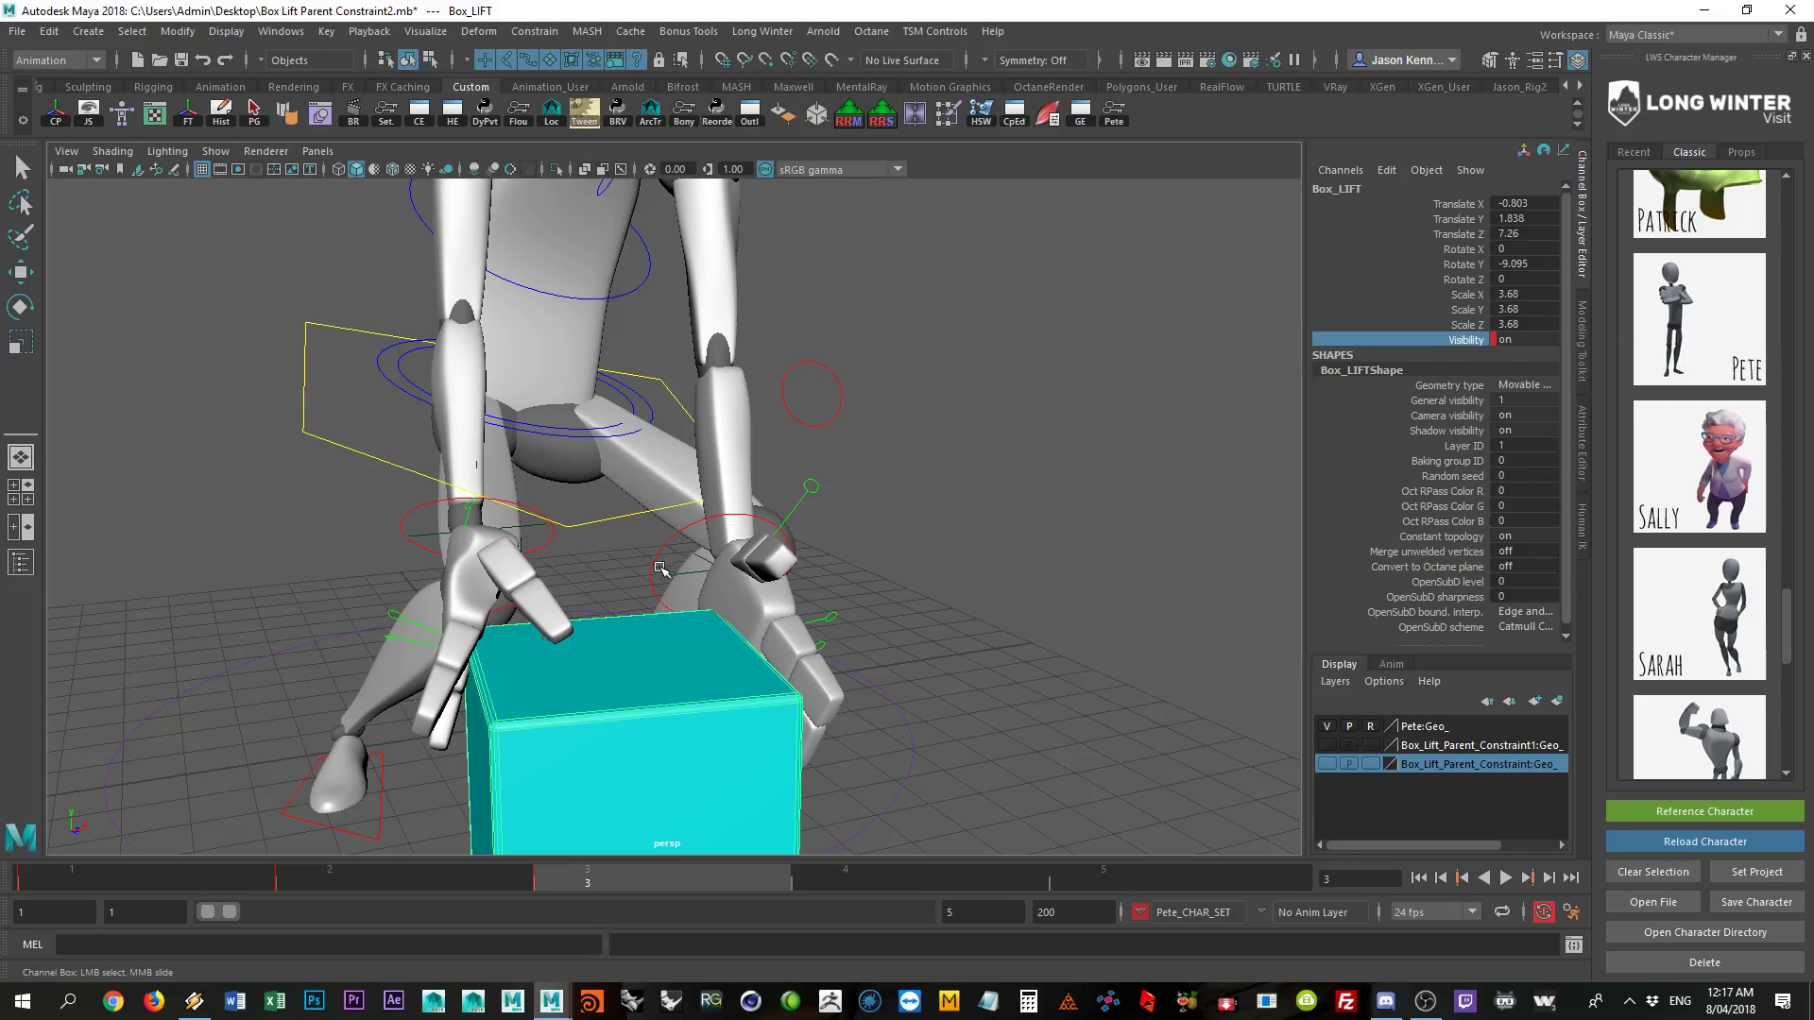
left_click_drag(661, 578, 620, 579, "alt")
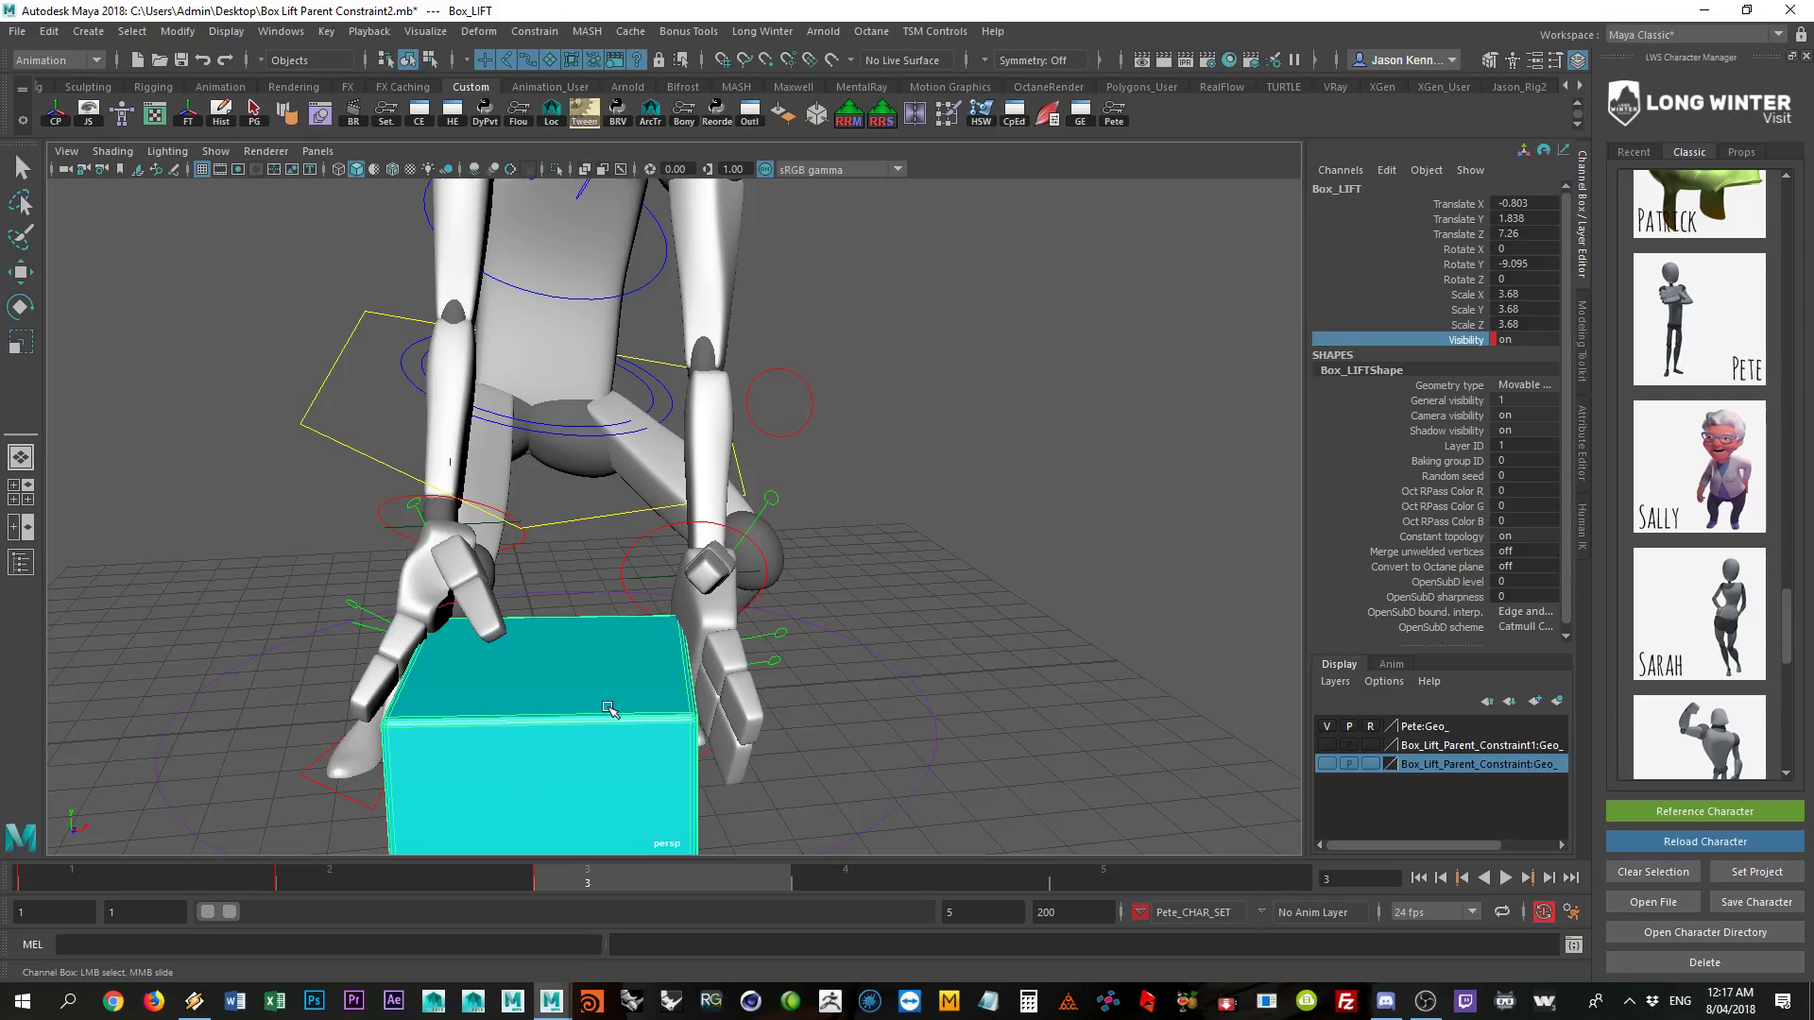
left_click_drag(641, 705, 646, 704, "alt")
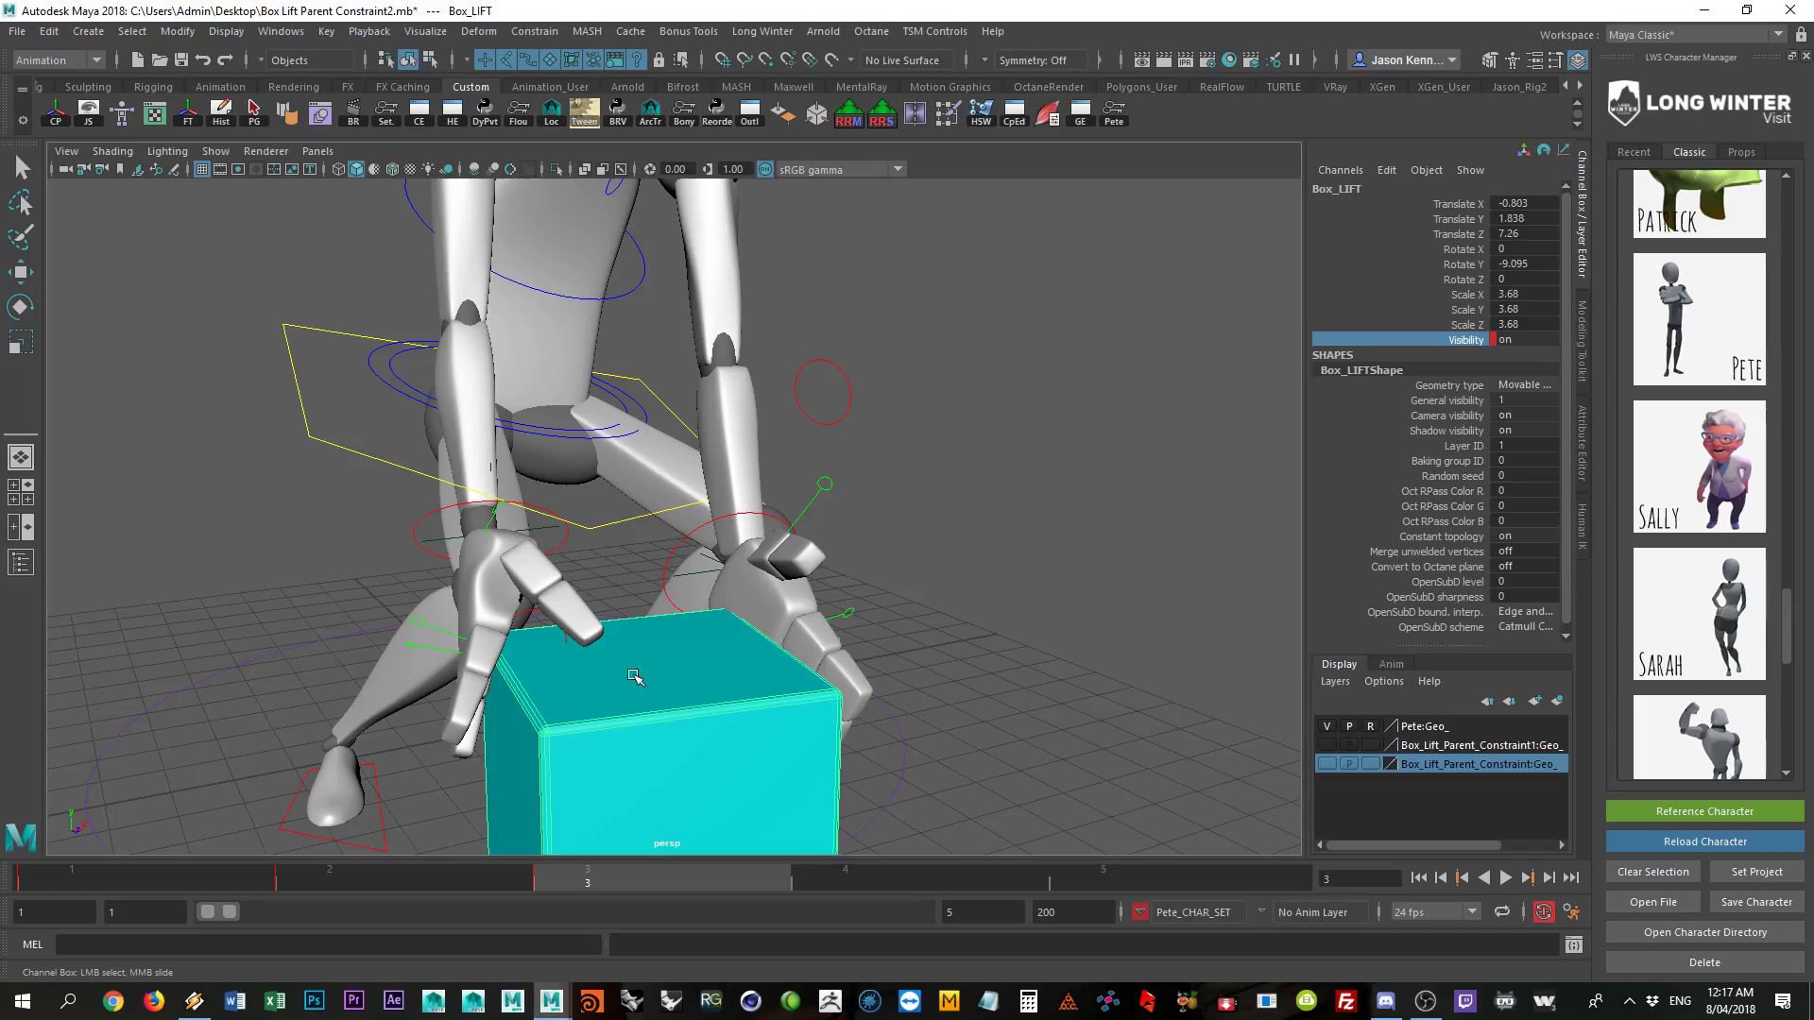
Step: Parent-constrain Pete:RightArm_Arm_IK to Box_LIFT with Maintain offset on
key("w")
left_click(630, 581)
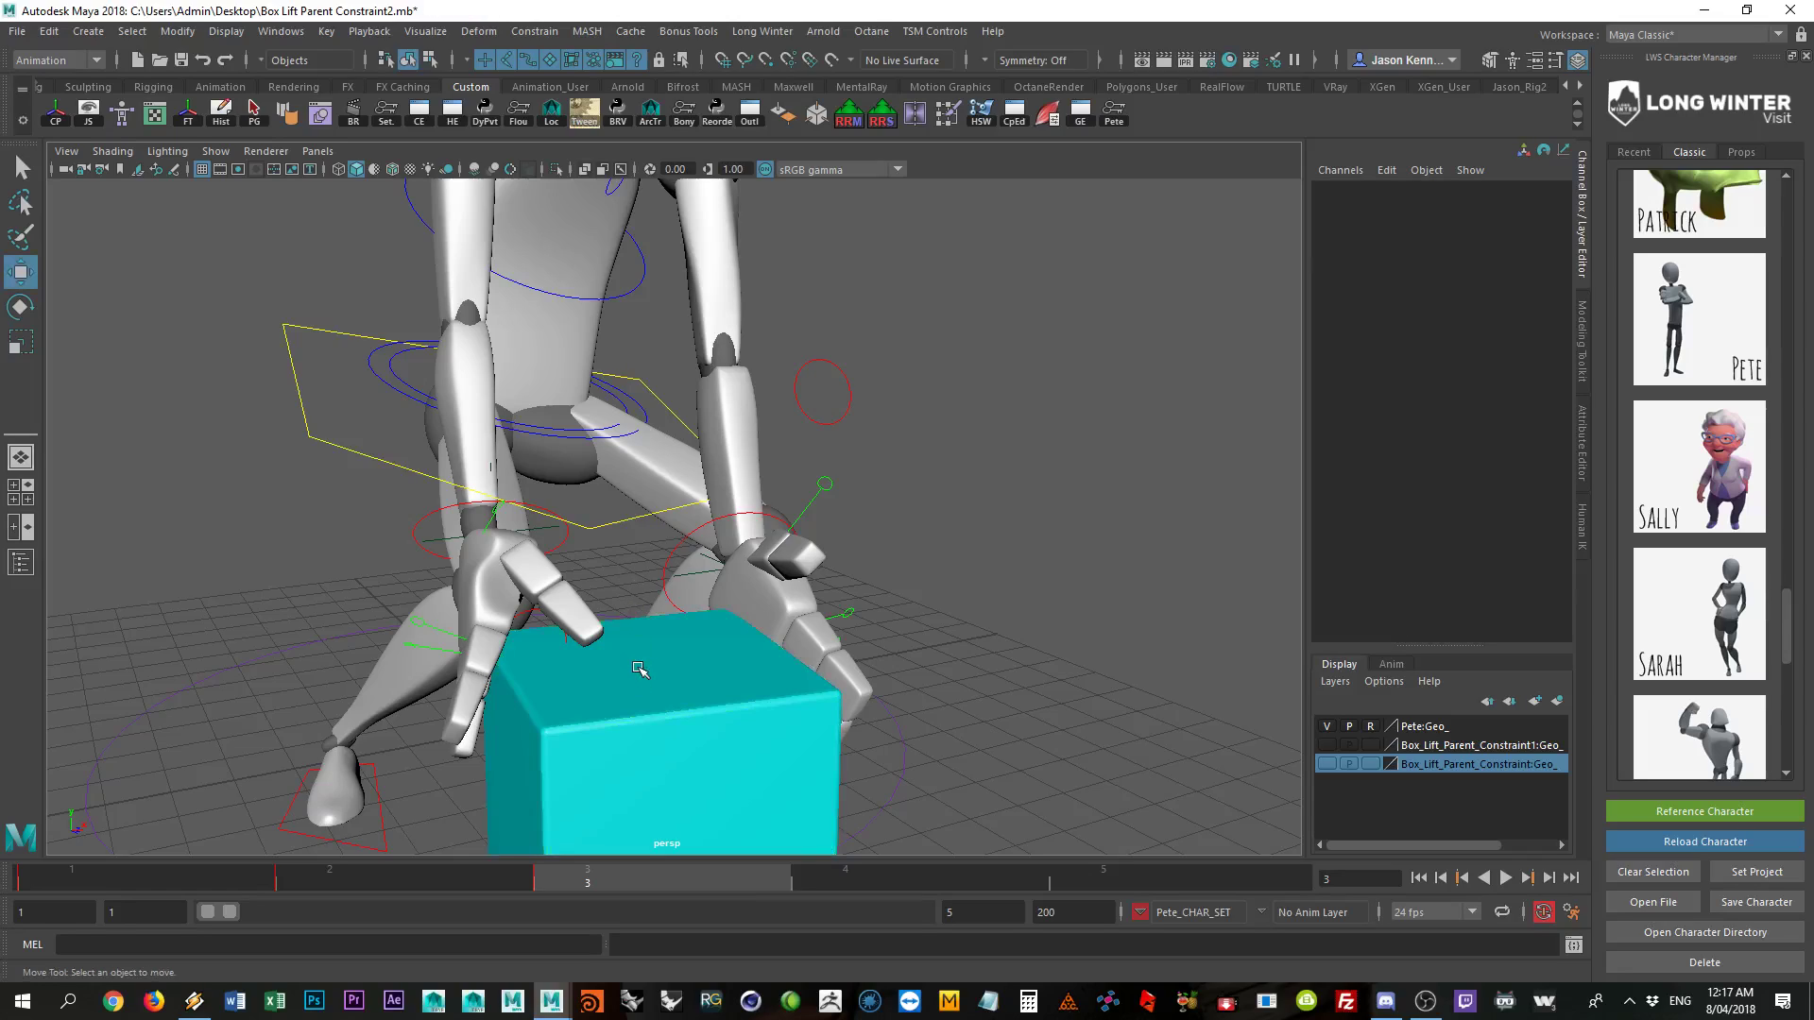
left_click(635, 664)
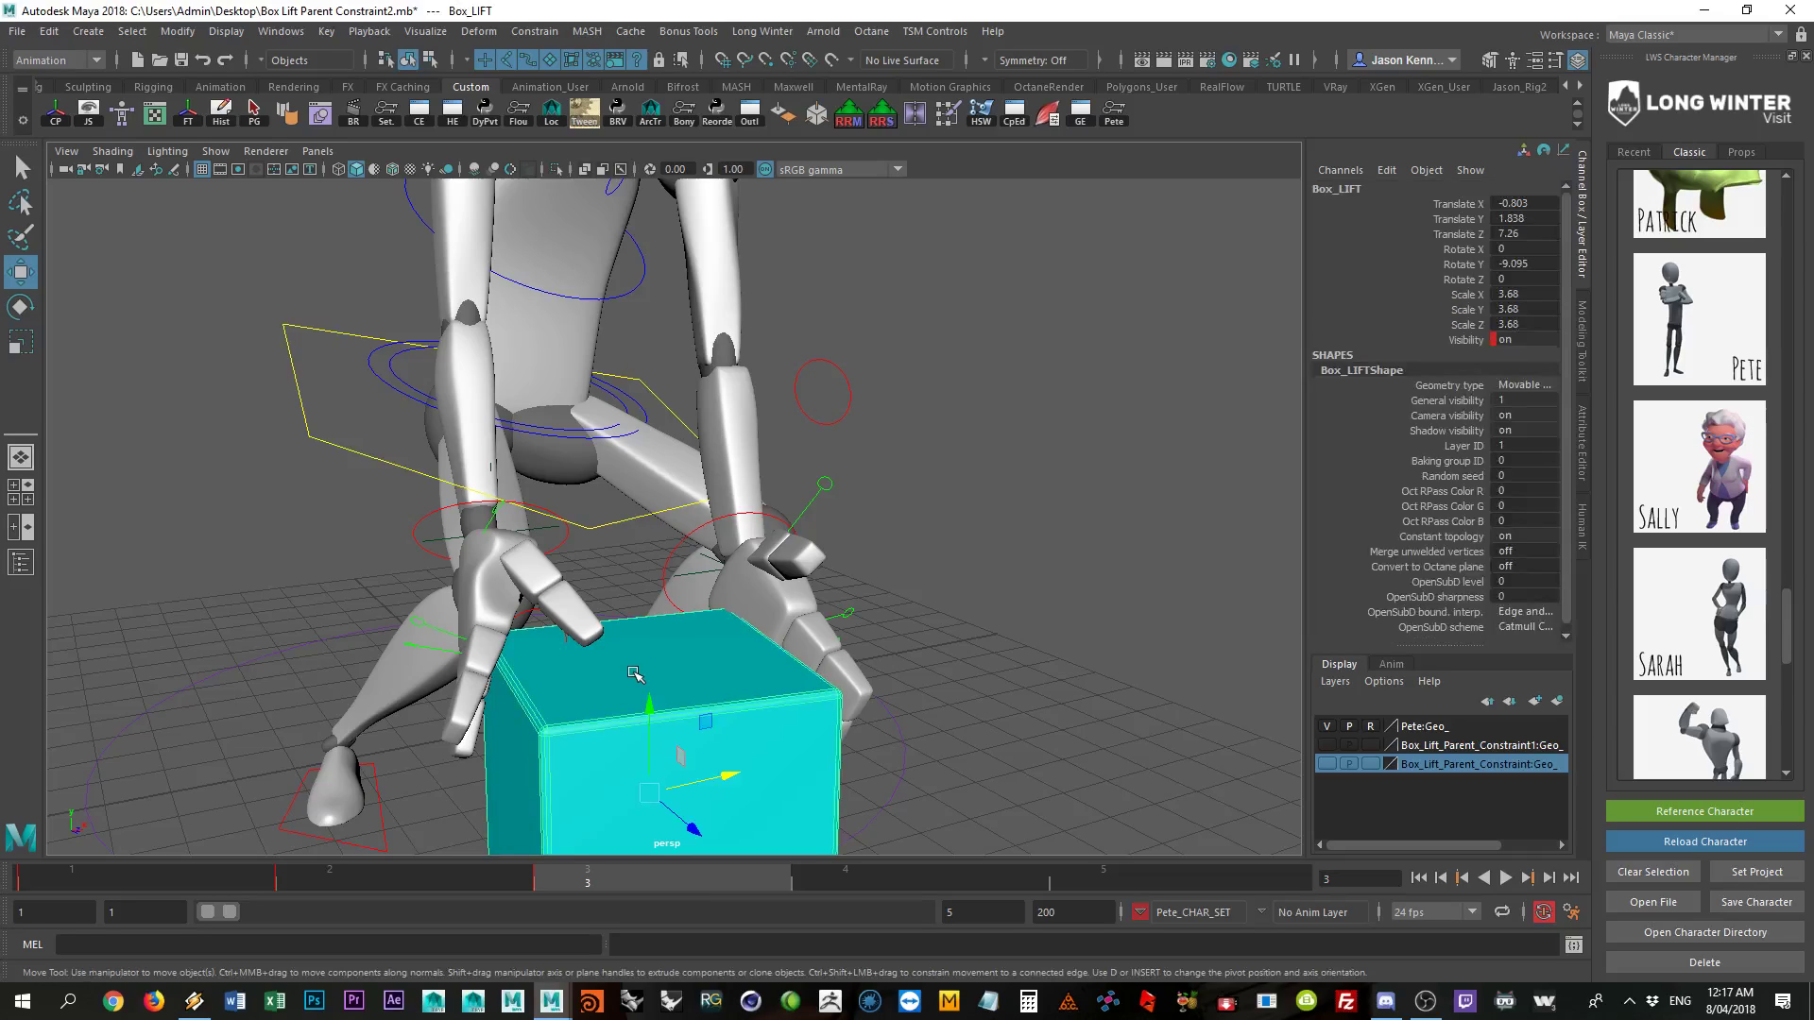
left_click(561, 546)
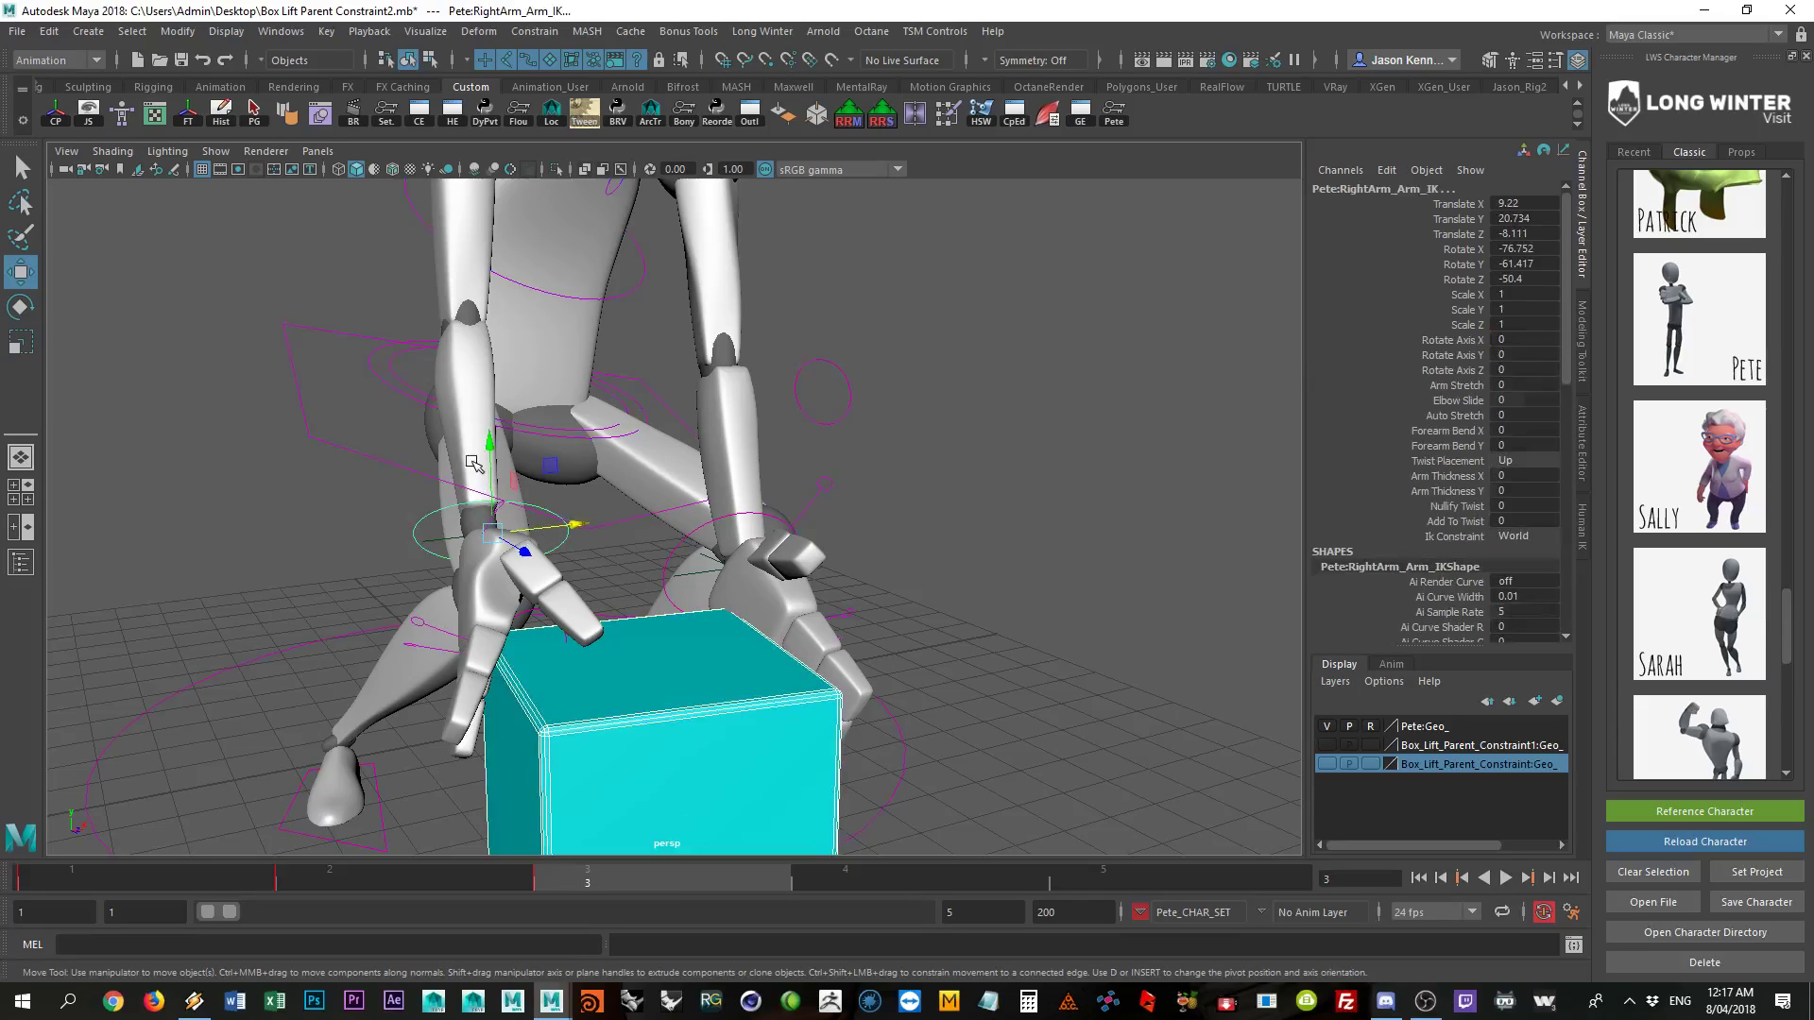
left_click(535, 31)
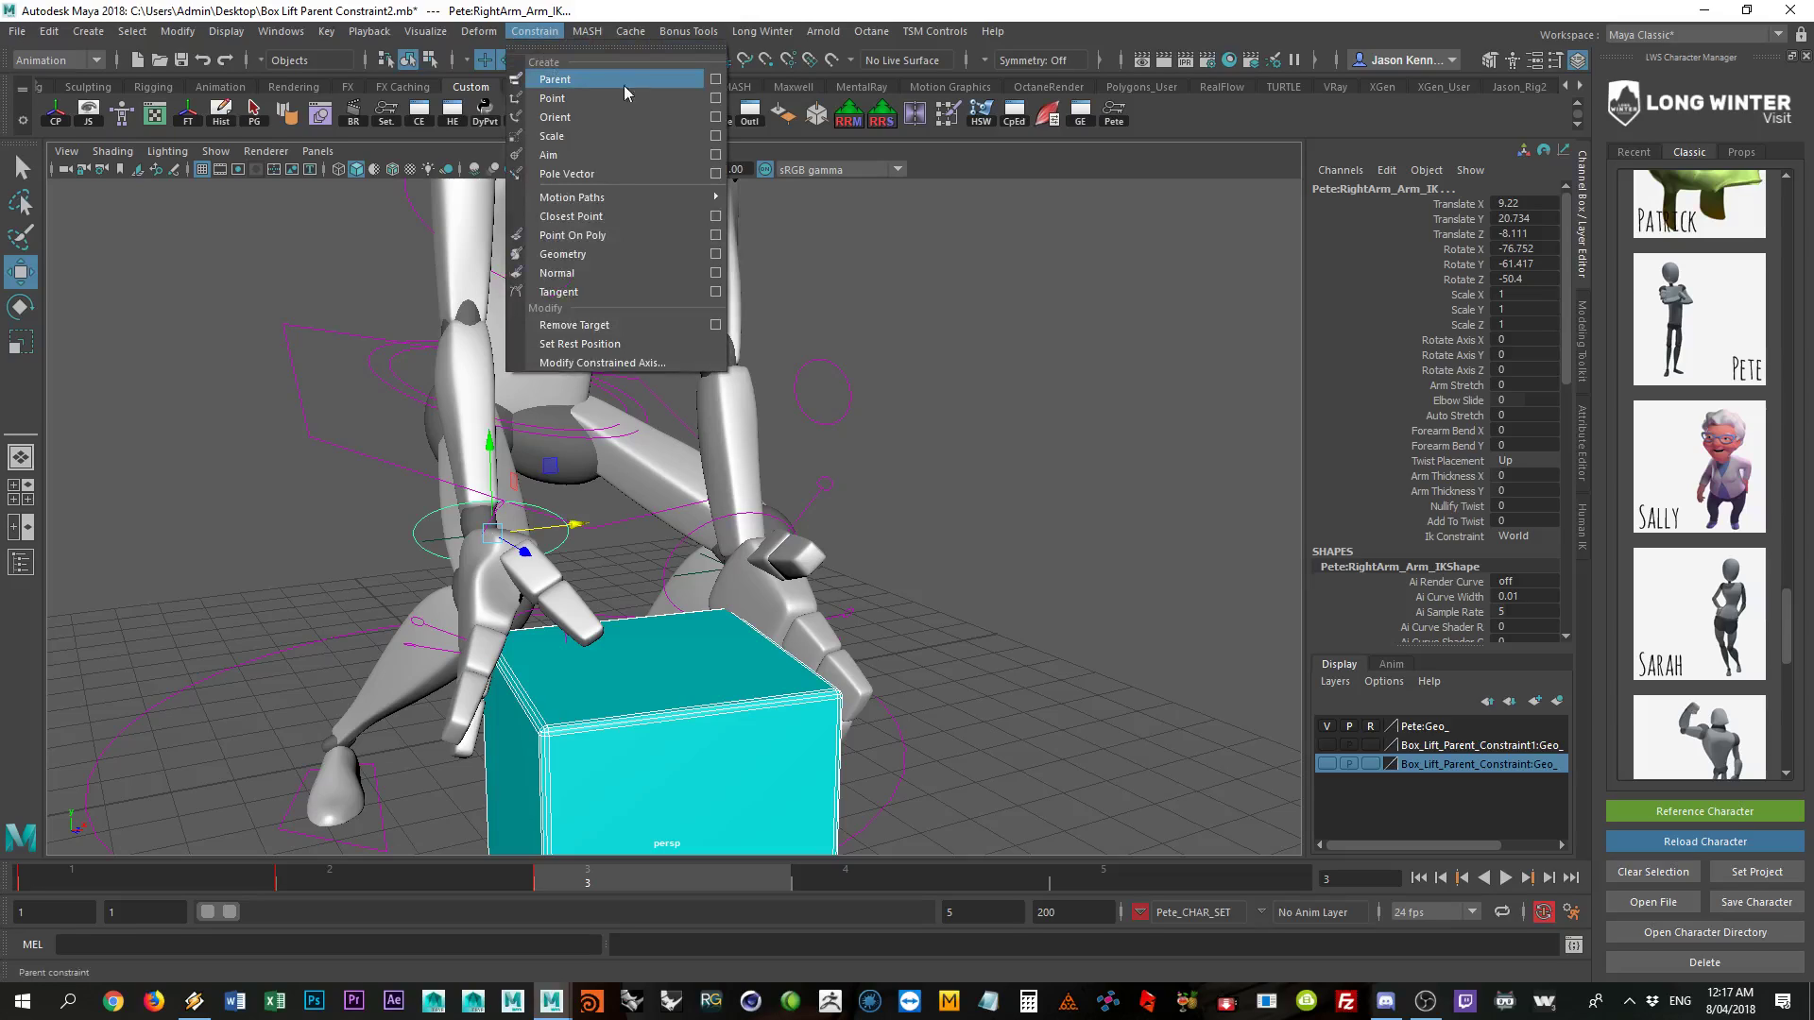
left_click(716, 78)
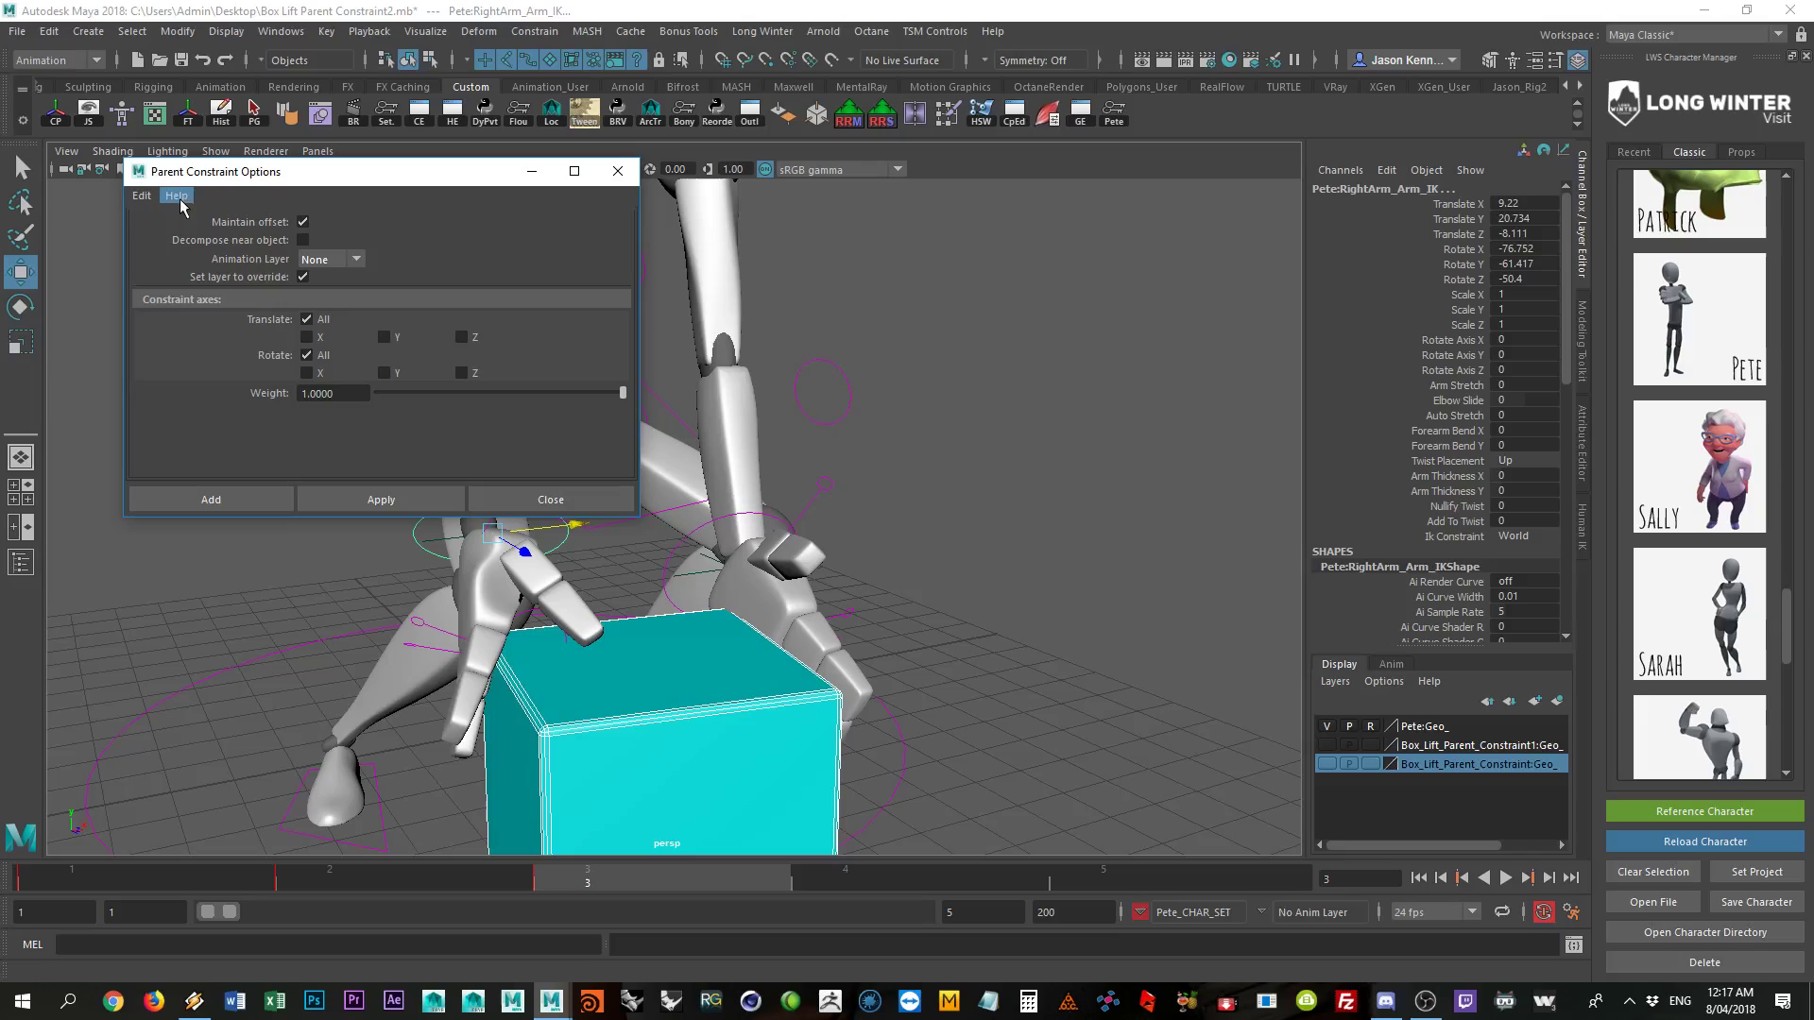
left_click(257, 501)
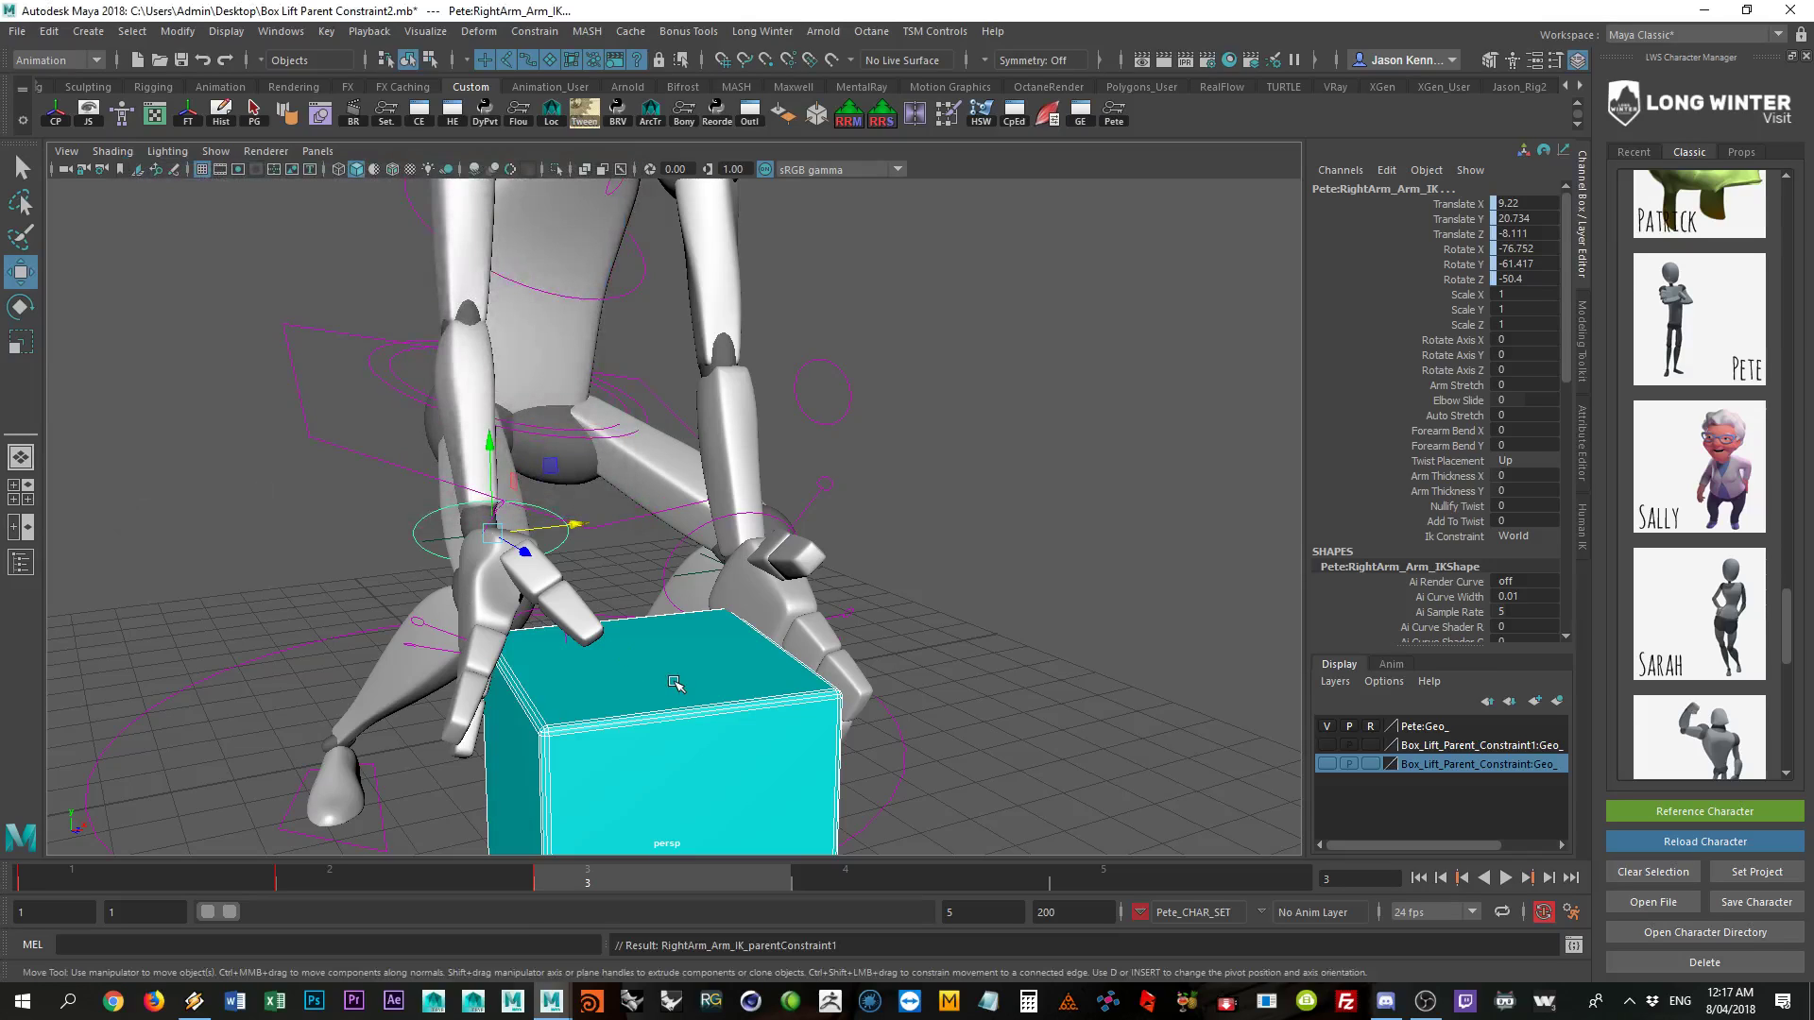
Step: Test the constraint by raising Box_LIFT, undo, then inspect the right arm IK control
left_click(659, 676)
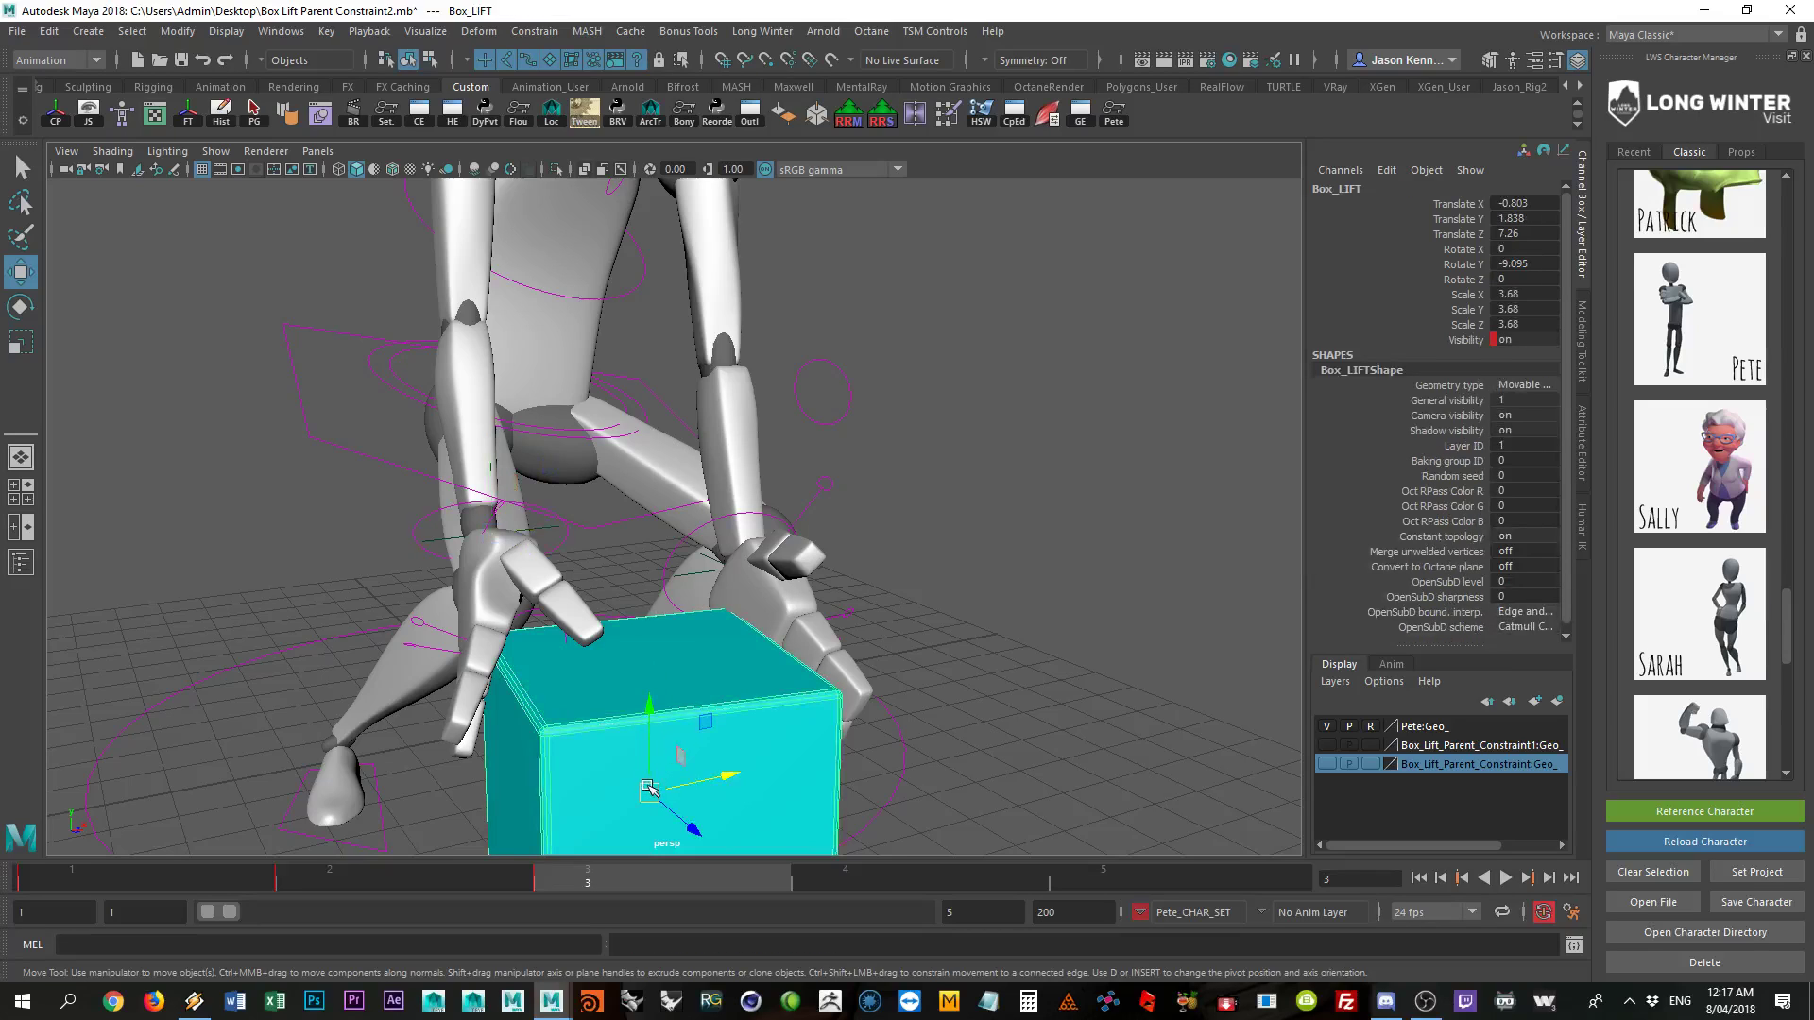
left_click_drag(649, 770, 662, 591)
key("ctrl+z")
key("ctrl+z")
key("ctrl+z")
key("ctrl+z")
key("ctrl+z")
key("ctrl+z")
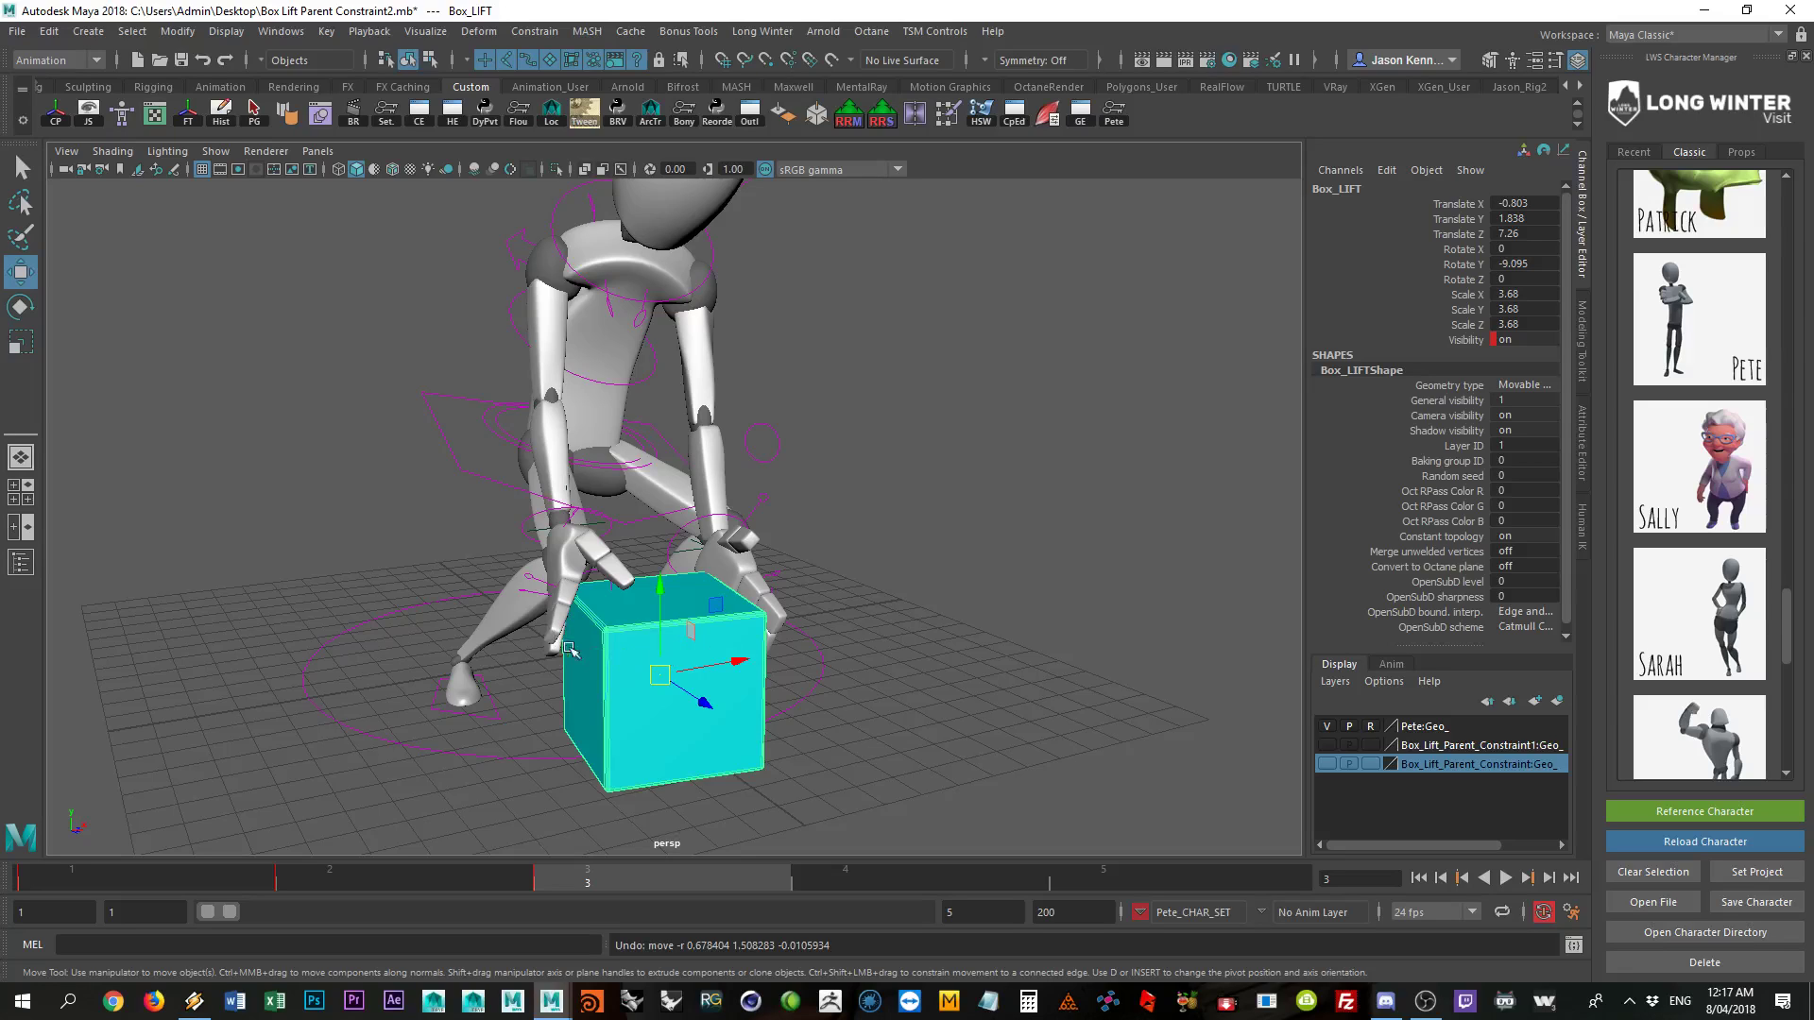
right_click_drag(404, 545, 565, 540, "alt")
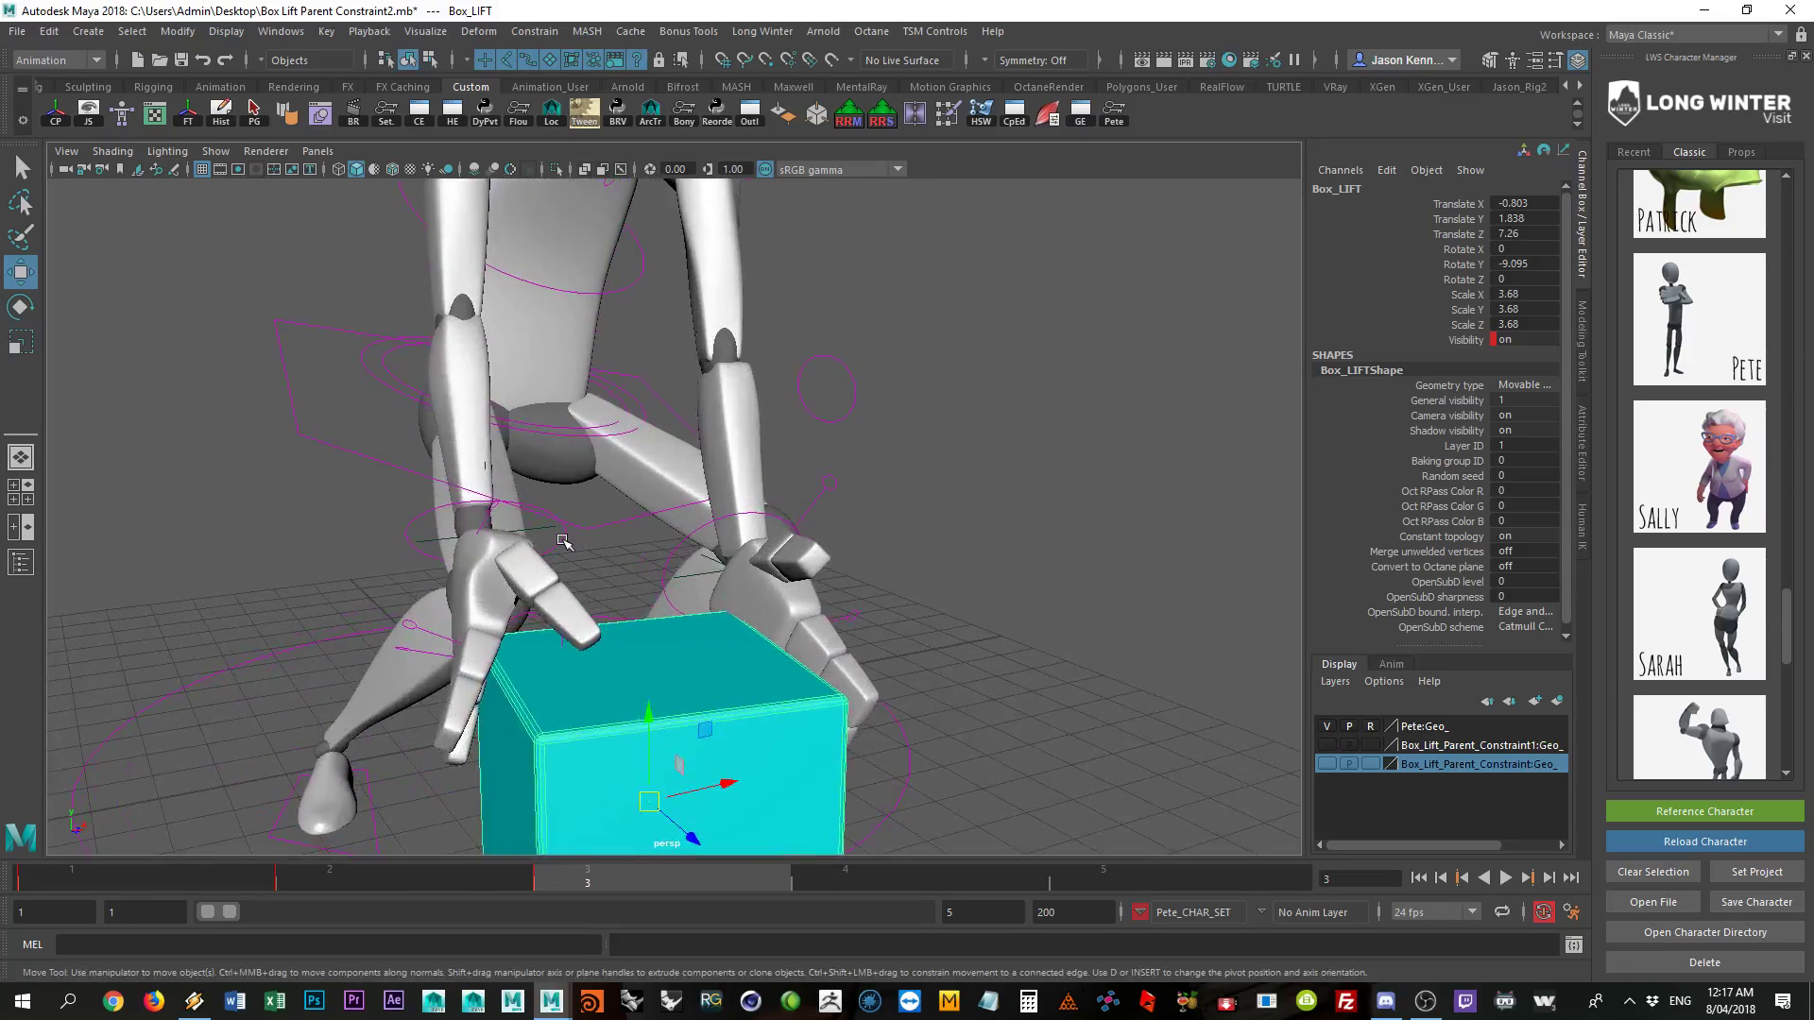
left_click(564, 542)
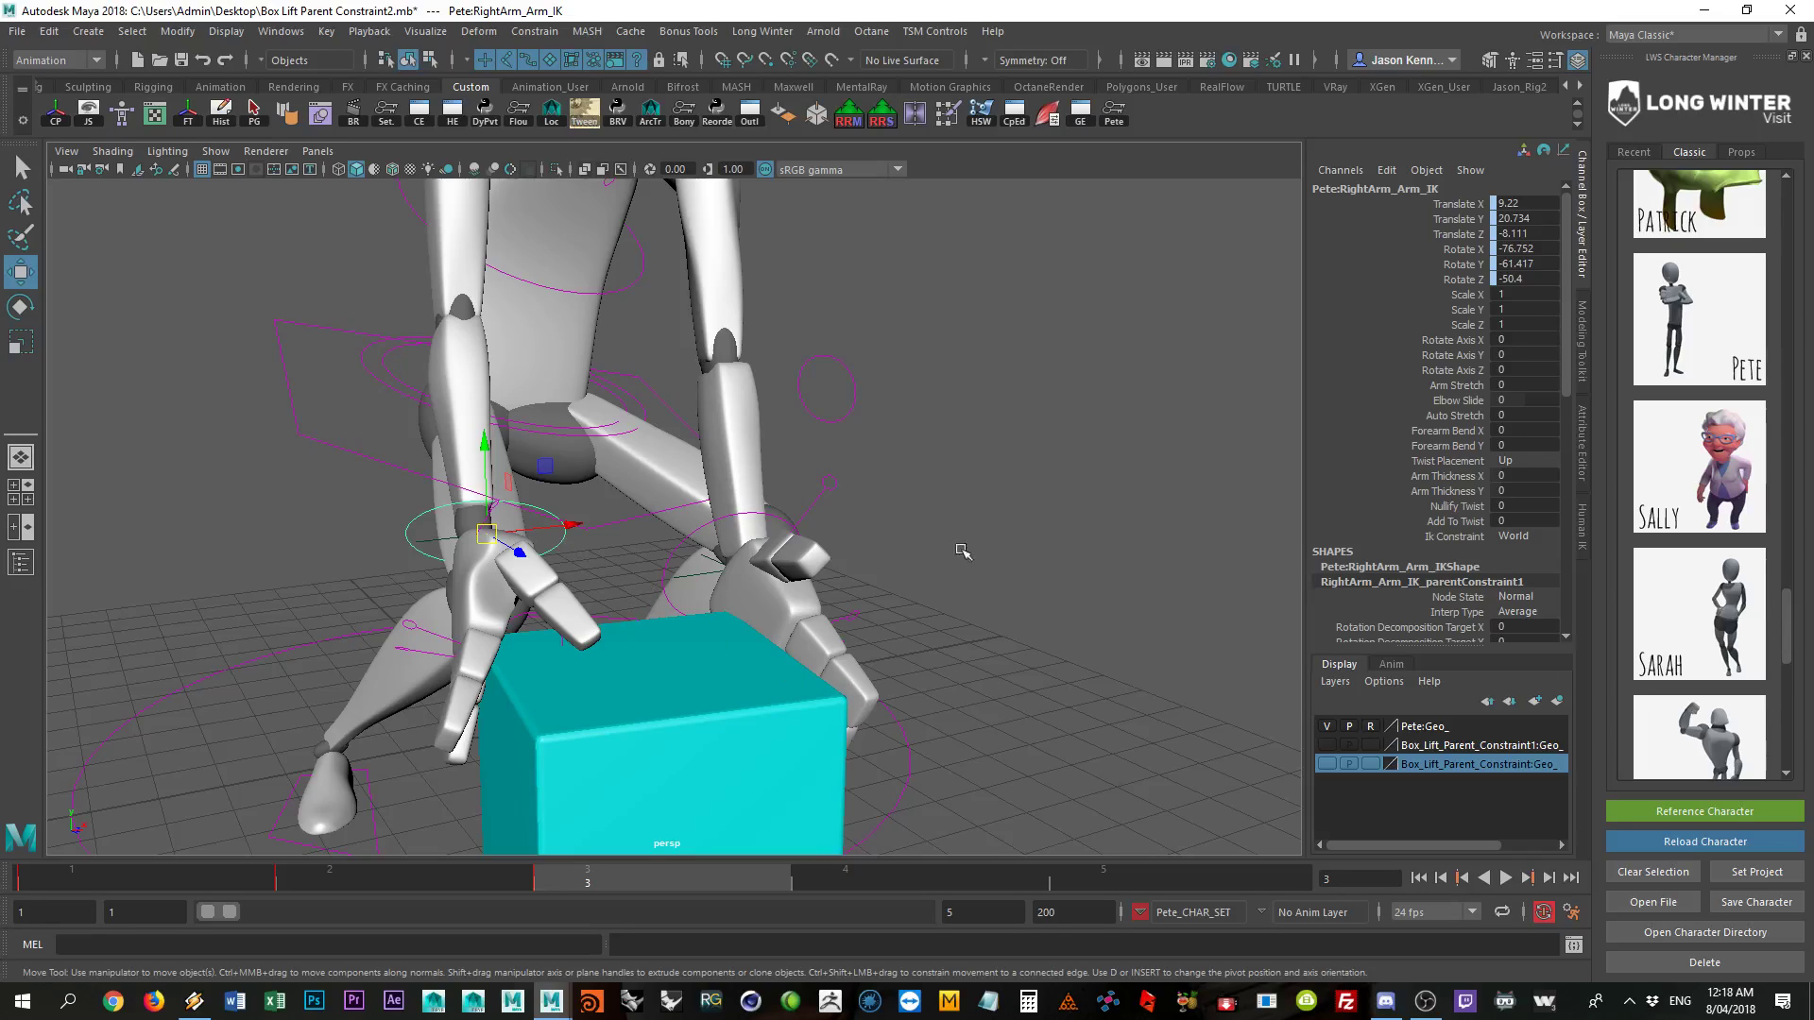
Step: Parent-constrain Pete:LeftArm_Arm_IK to Box_LIFT, then reselect the box and dolly out
left_click(636, 672)
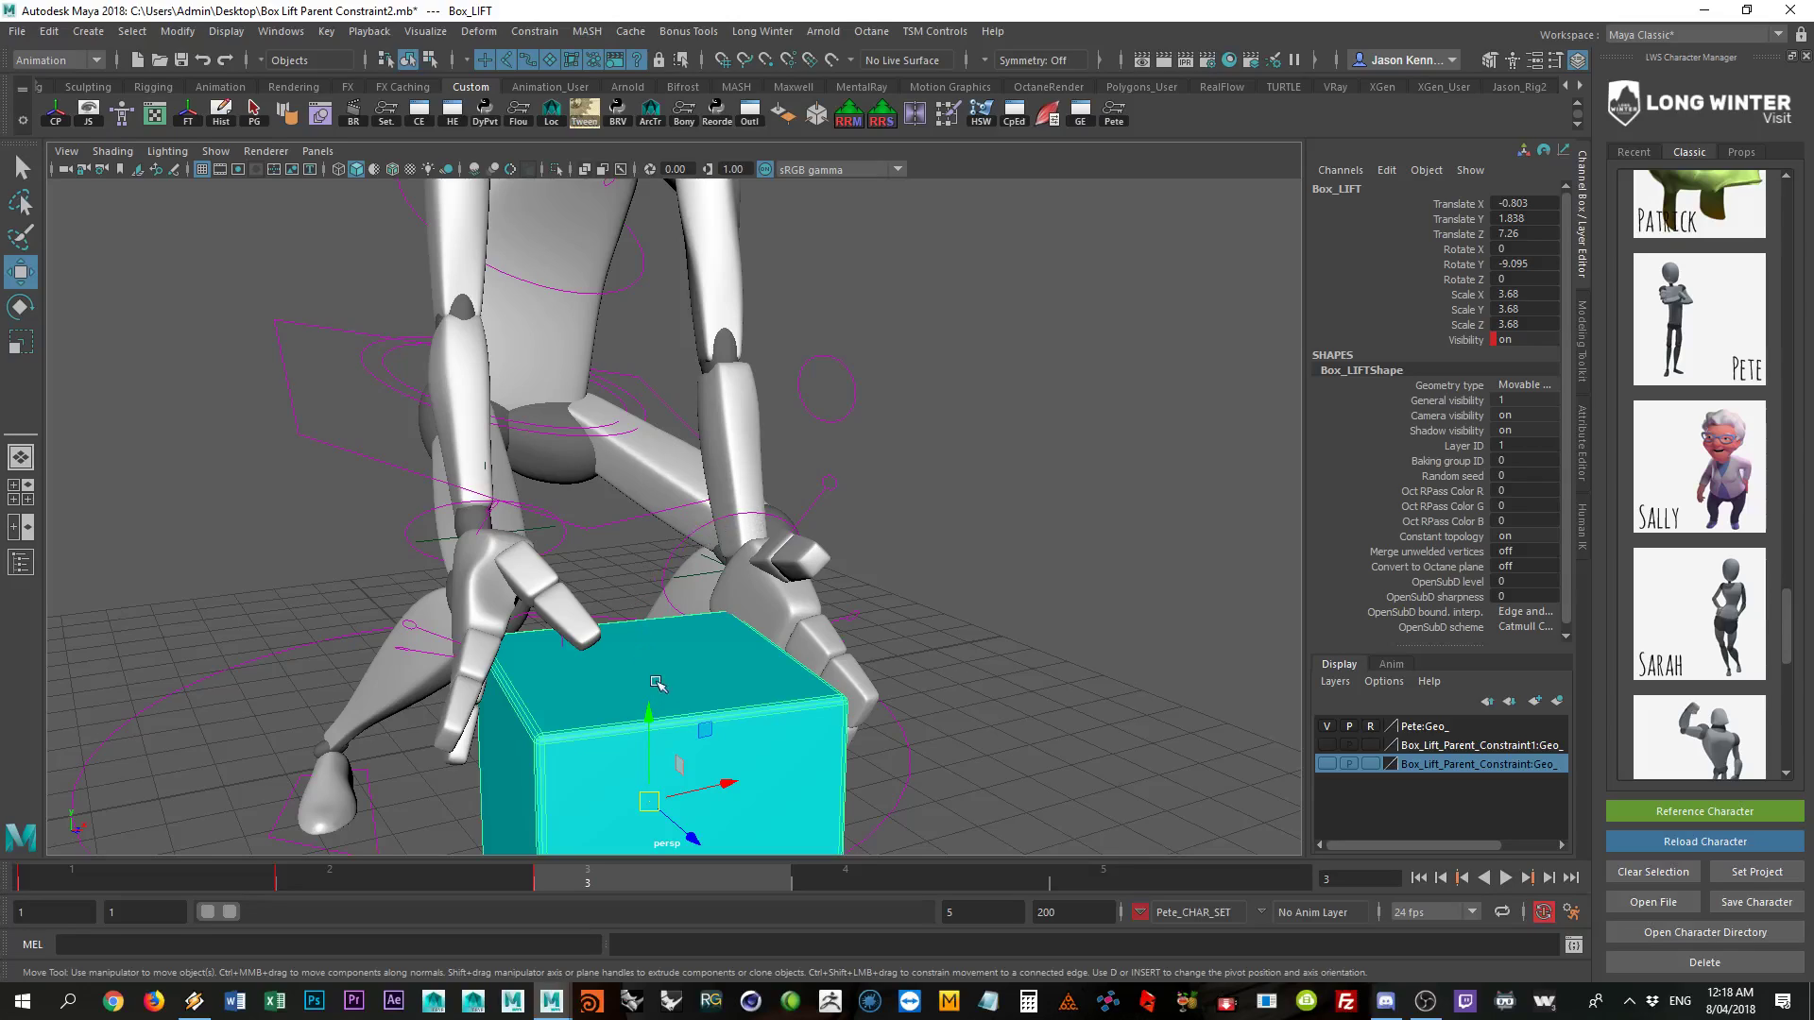
left_click(673, 555)
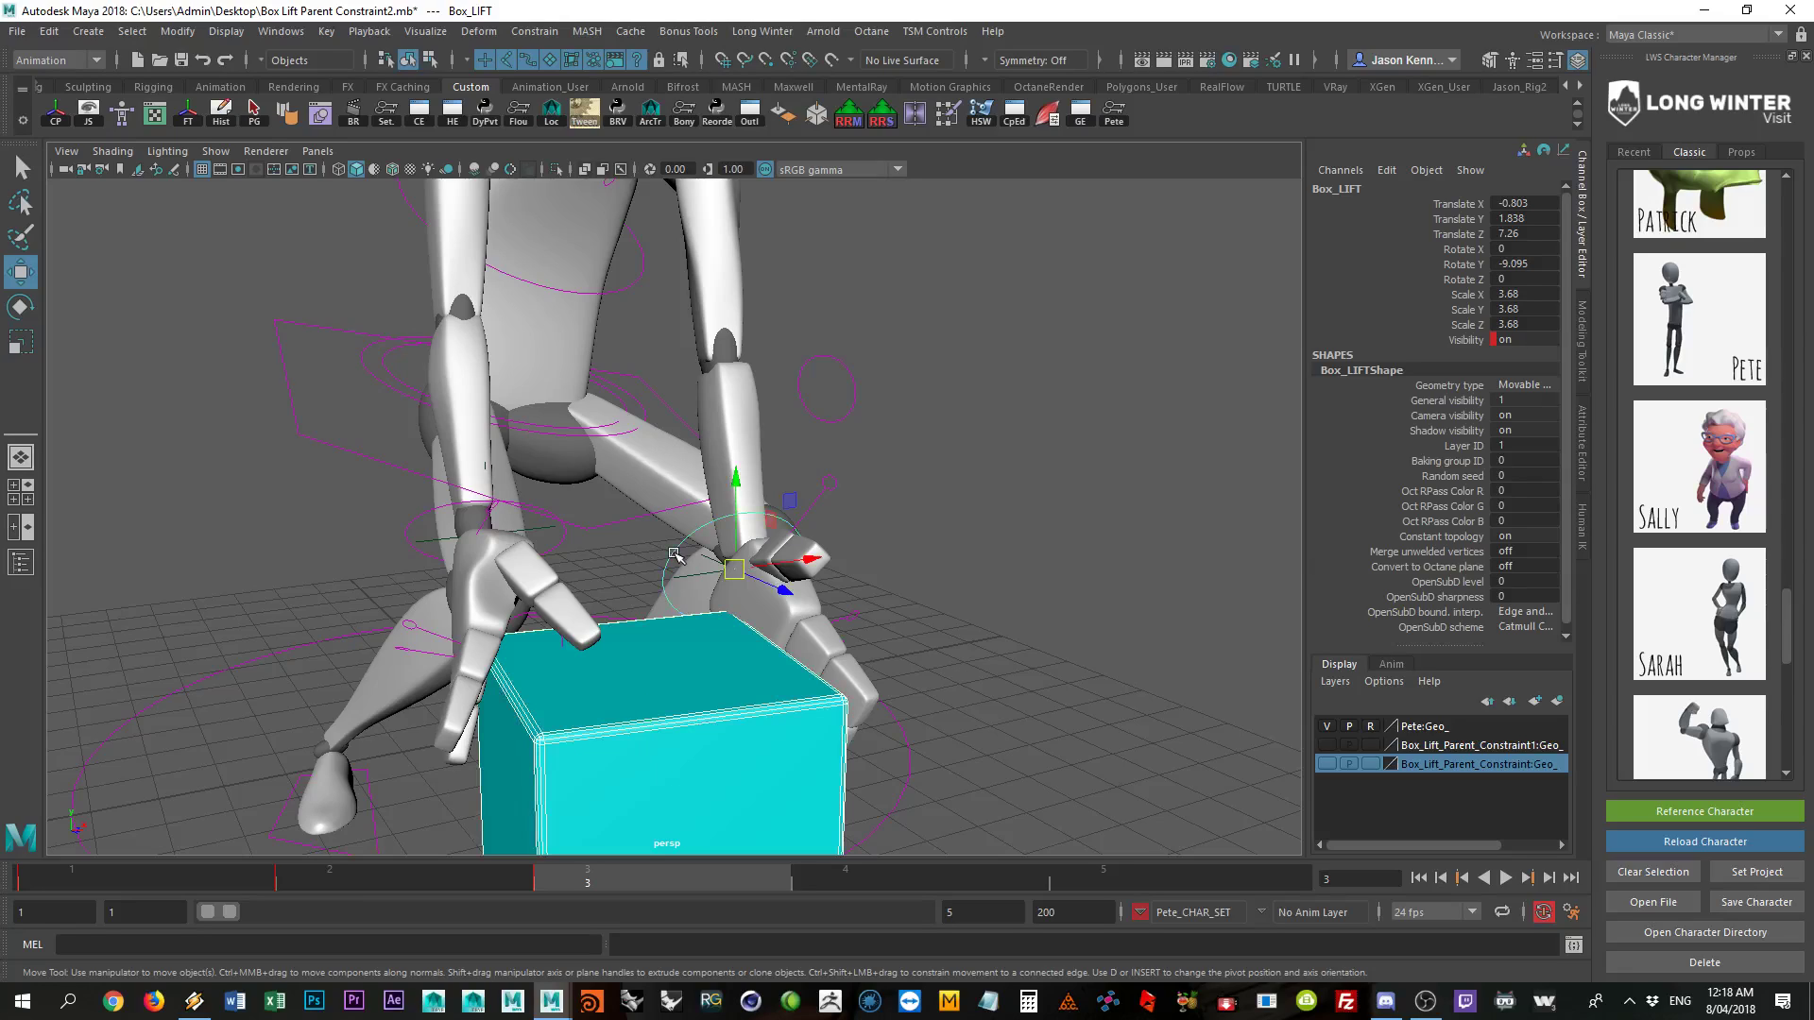
left_click(531, 32)
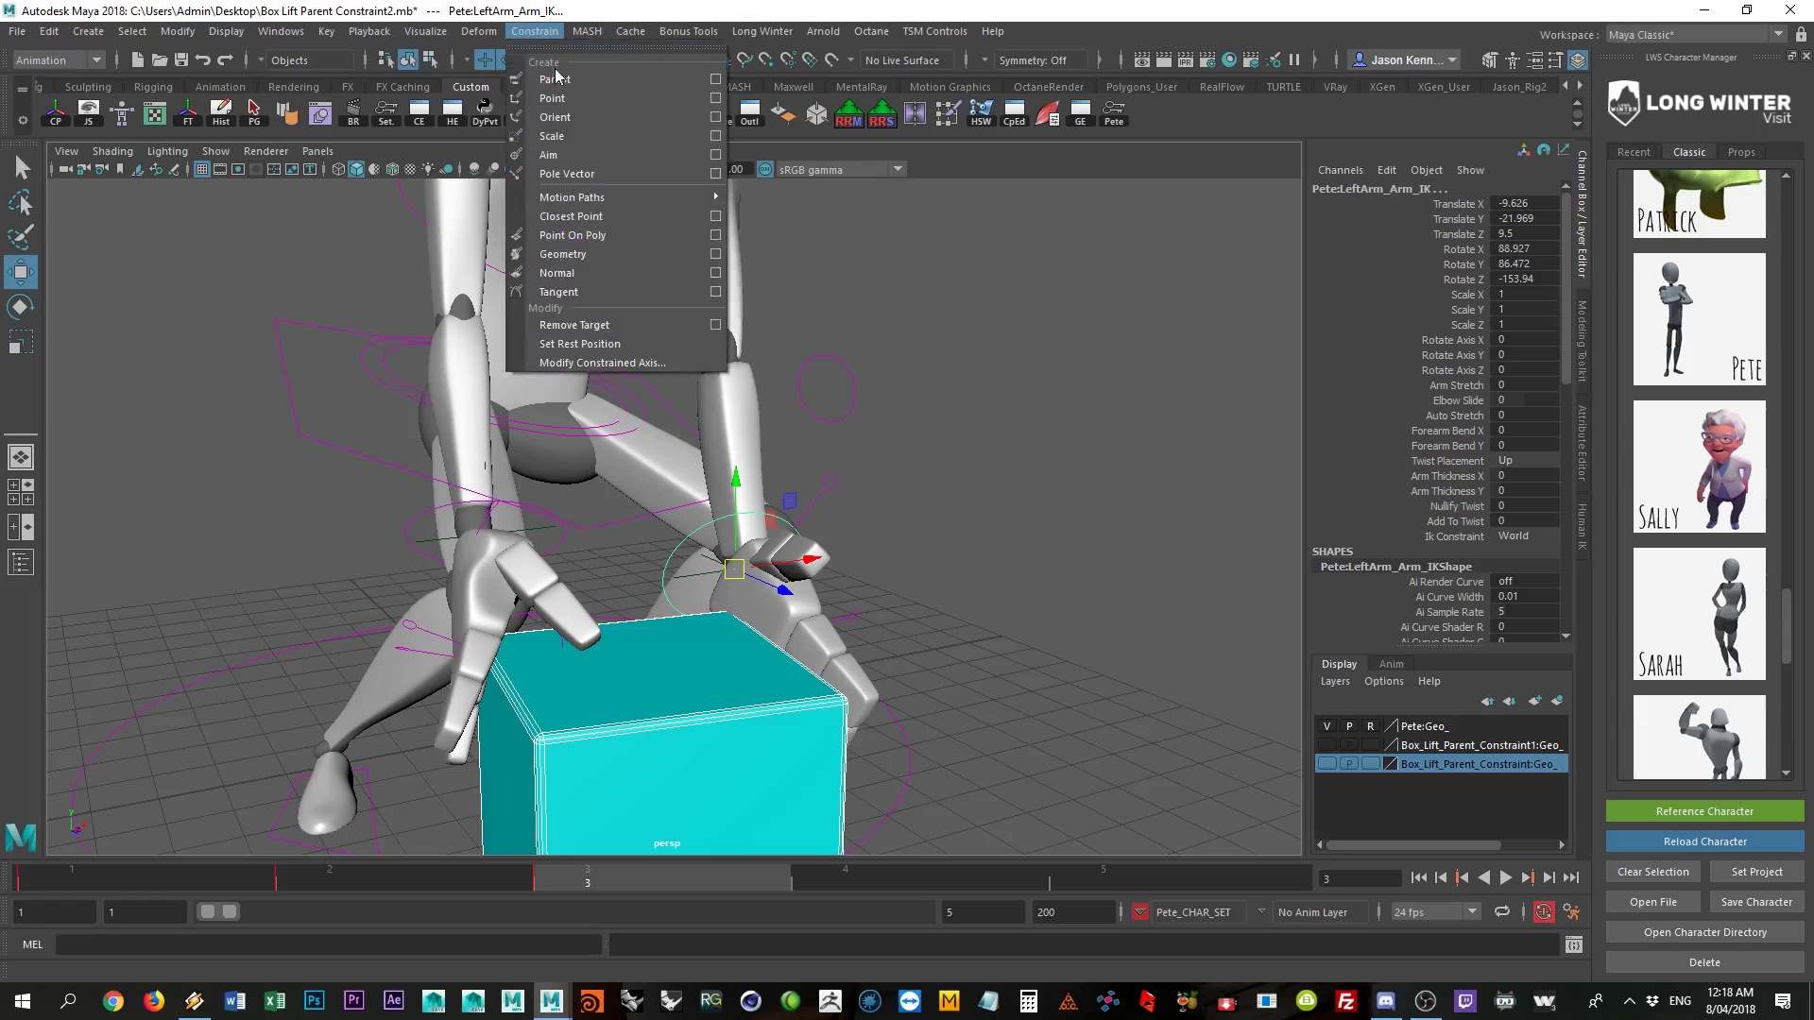
left_click(558, 82)
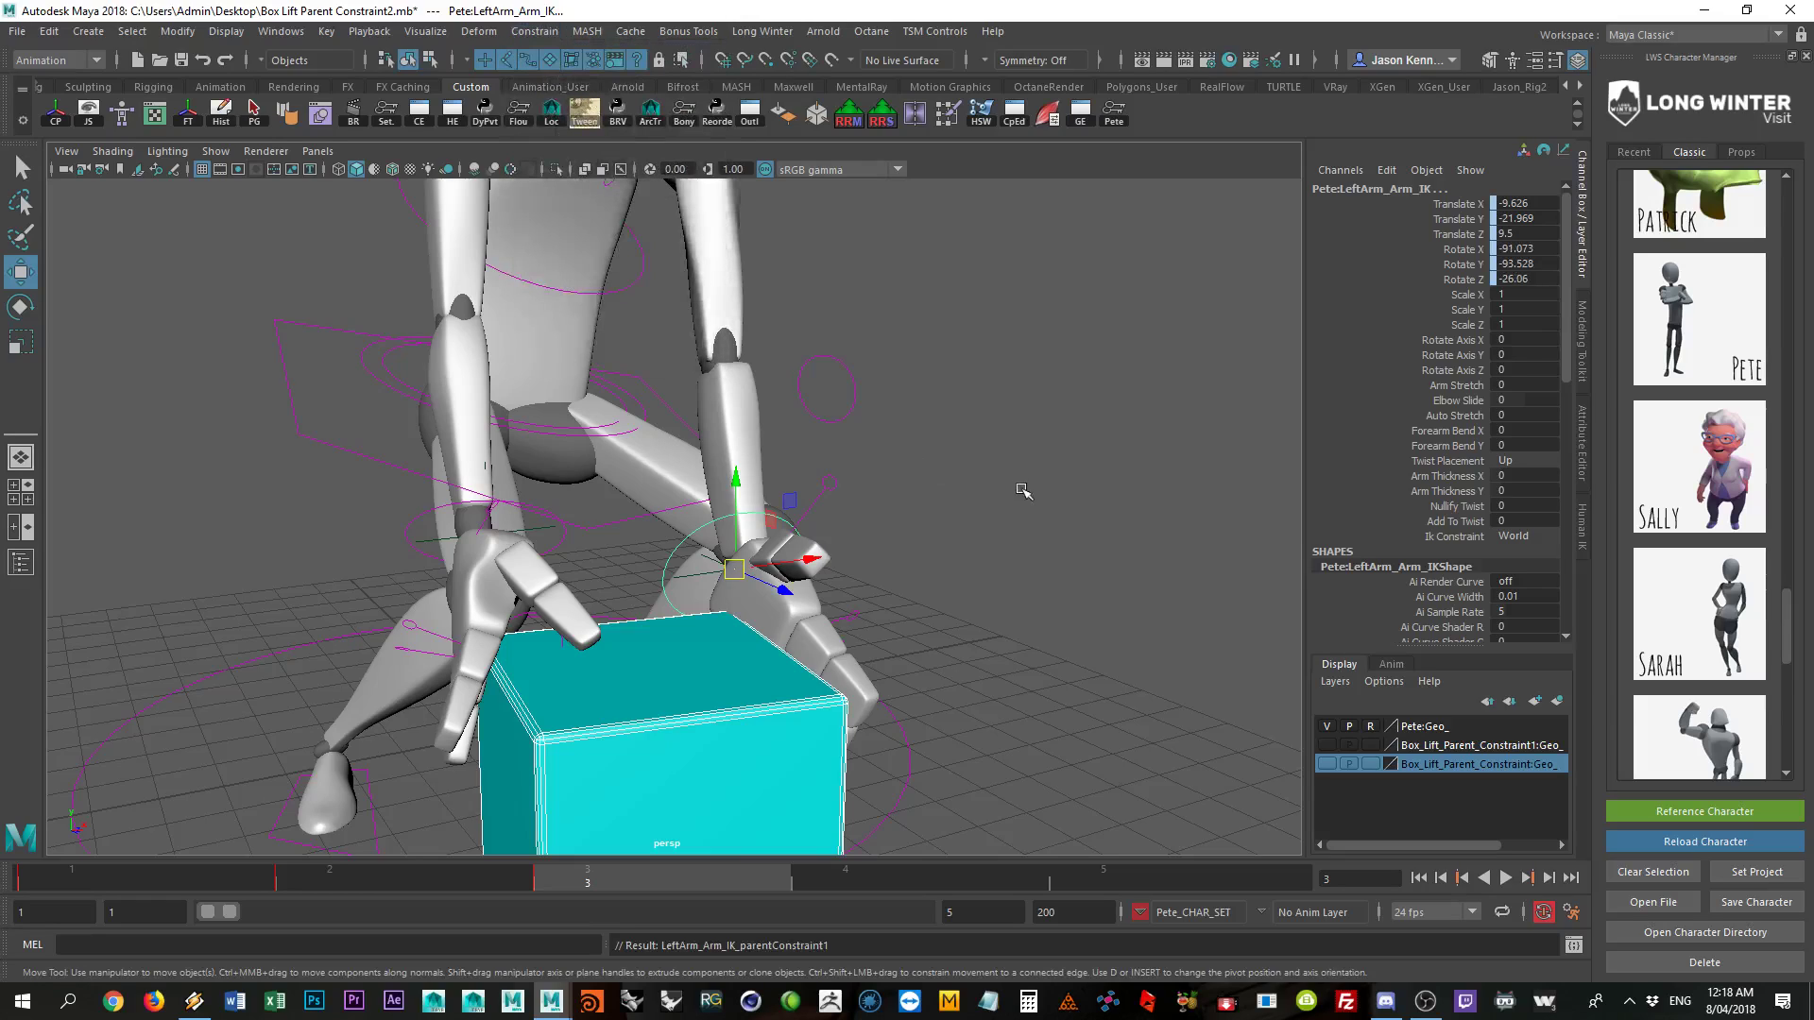
left_click(610, 728)
right_click_drag(610, 729, 619, 652, "alt")
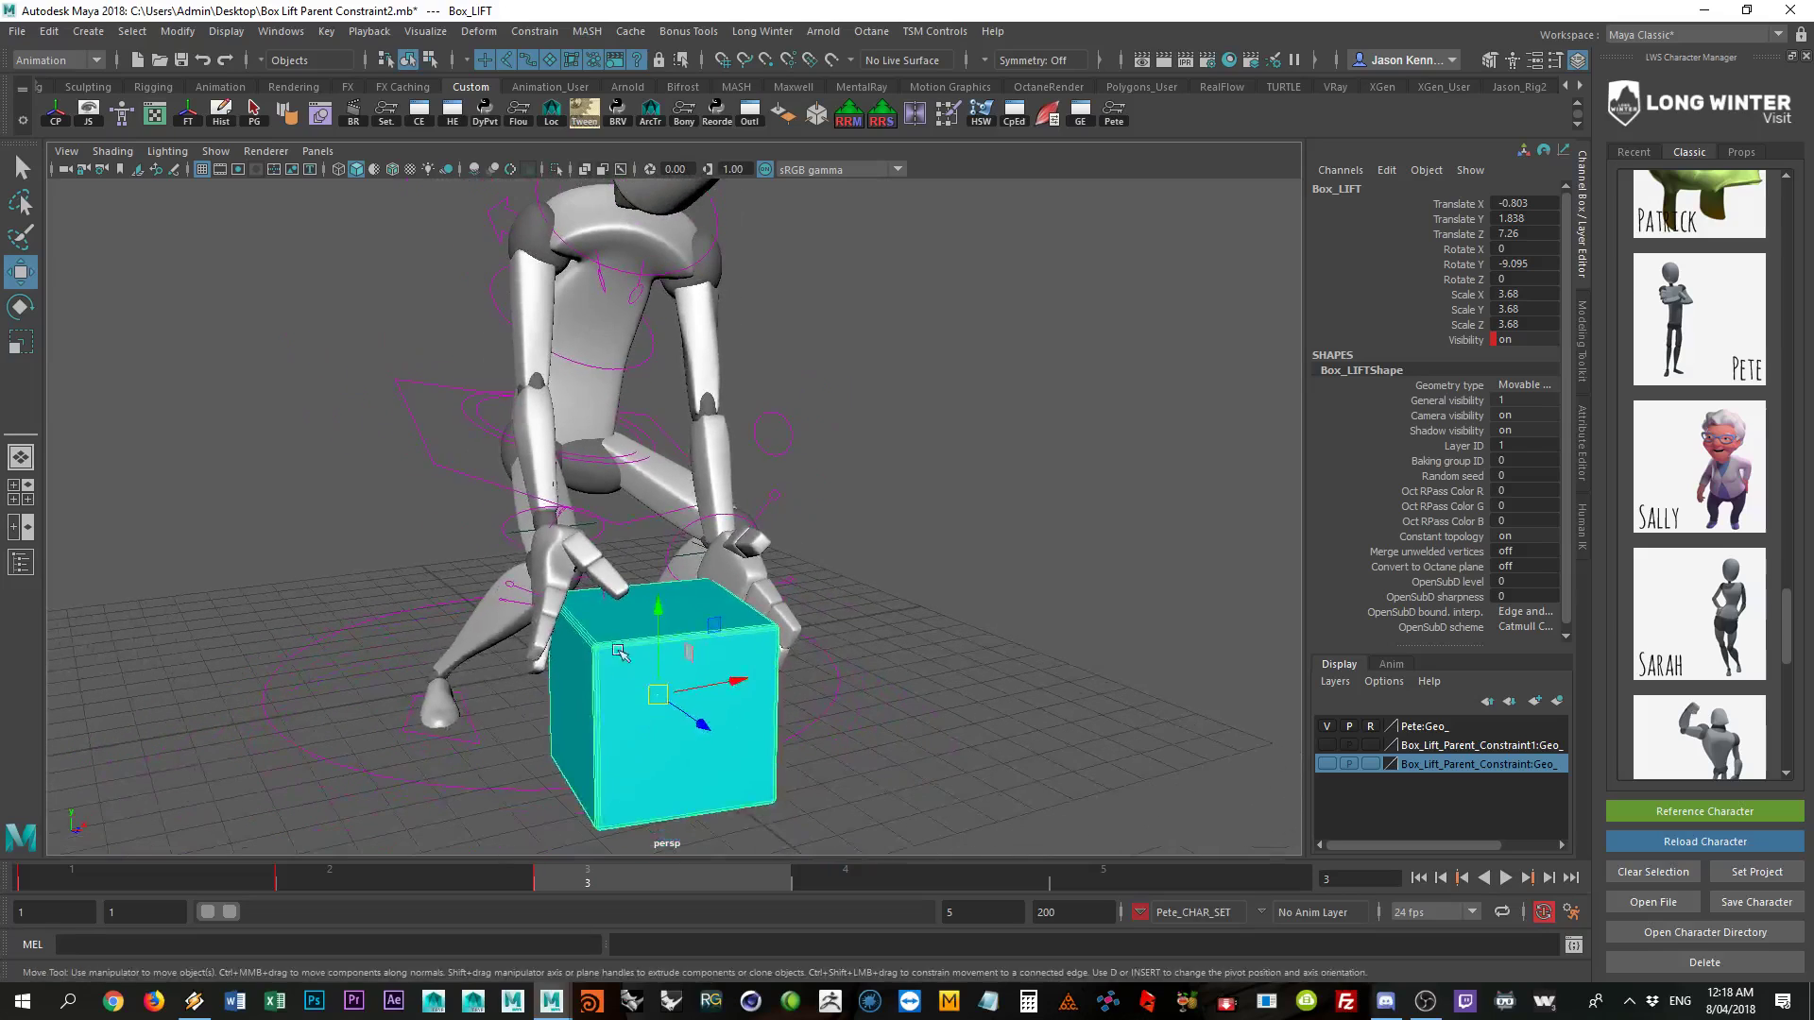
Step: Raise Box_LIFT on Y to Translate -0.42, 3.838, 7.383 so both hands follow
left_click_drag(652, 654, 763, 612)
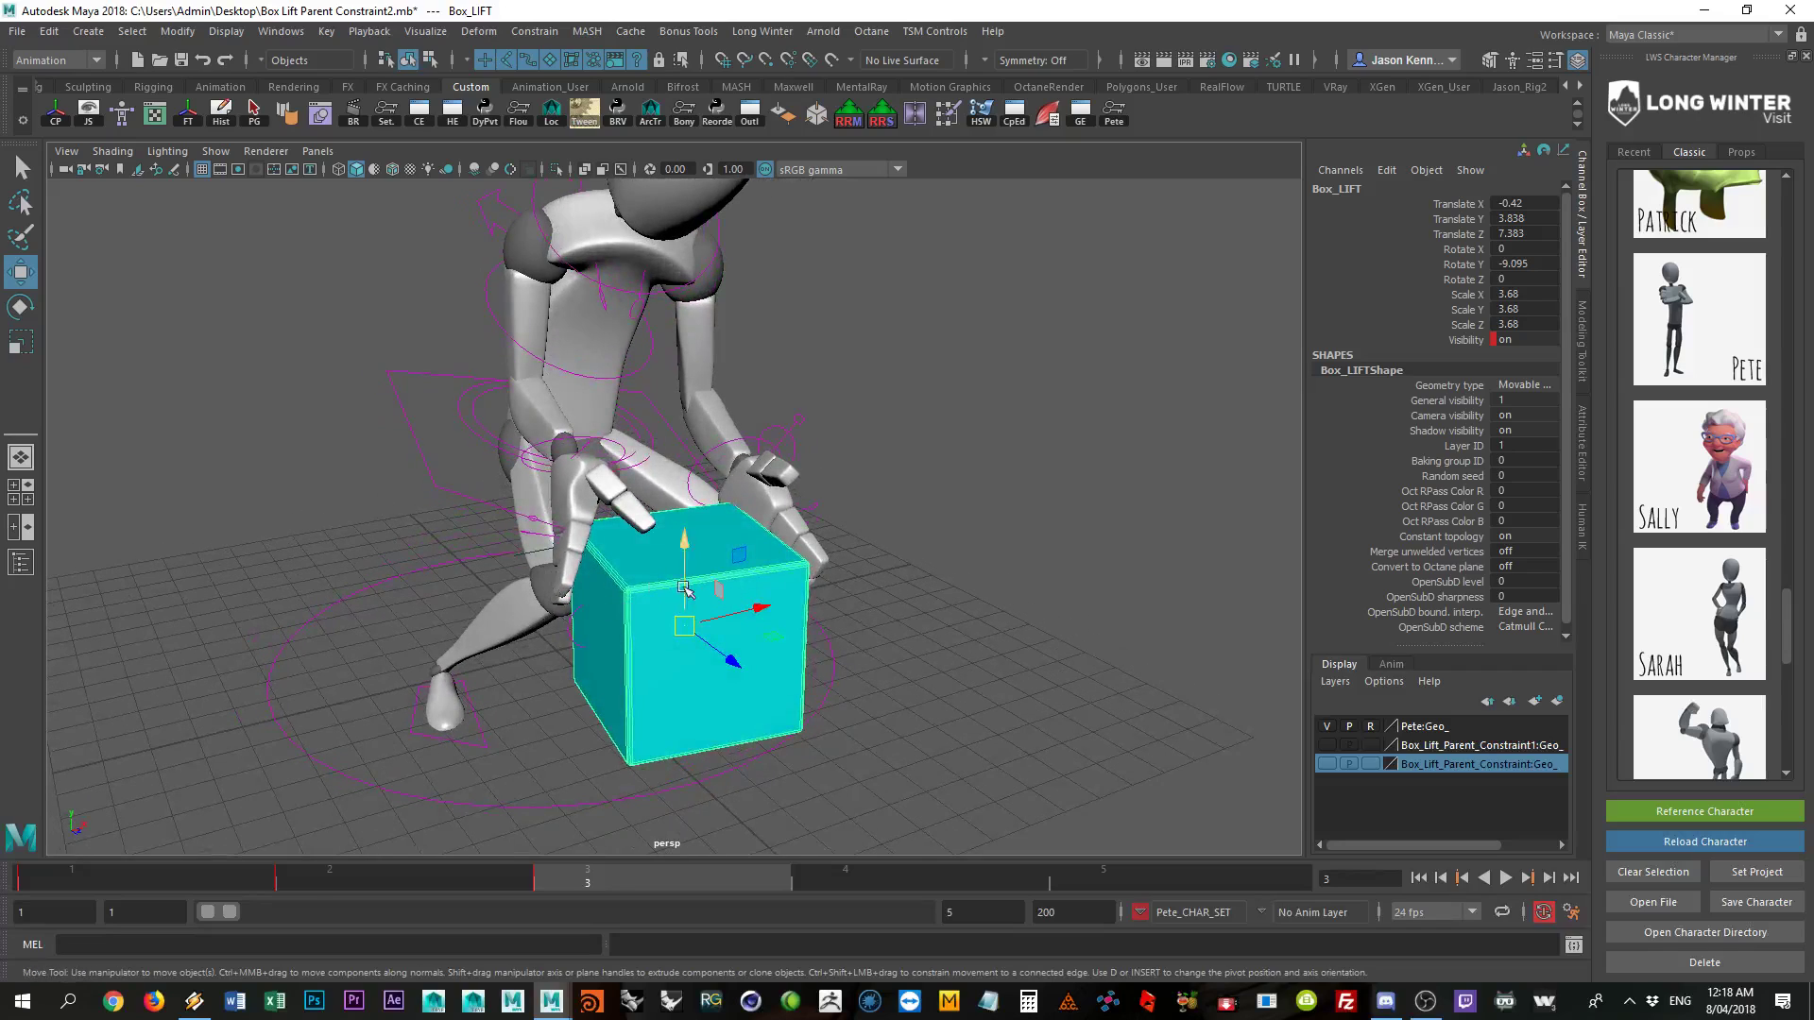